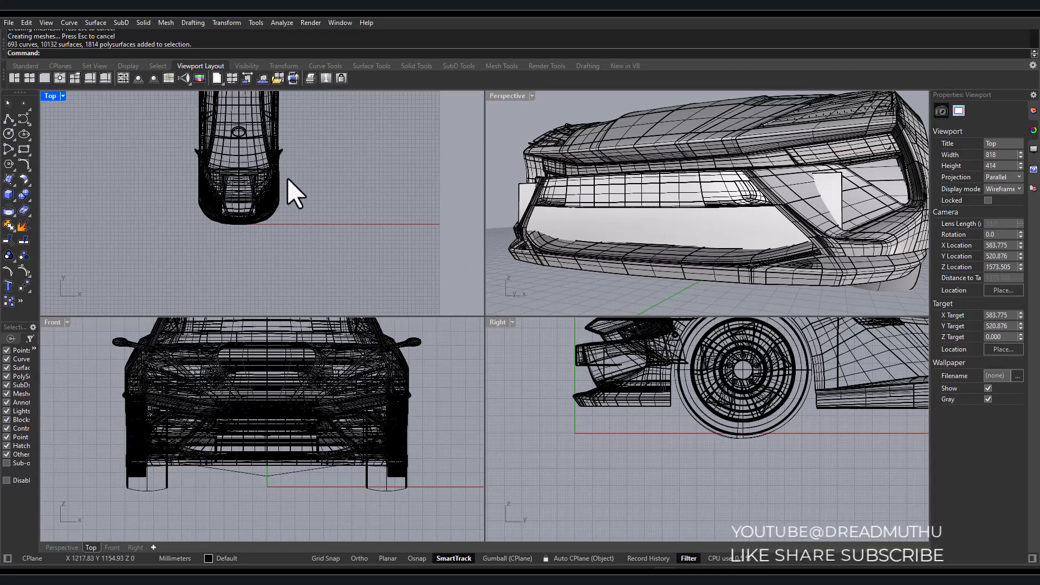
Hide all parts of the car model so only the flat rectangular grille surface remains in the scene
left_click_drag(306, 157, 129, 148)
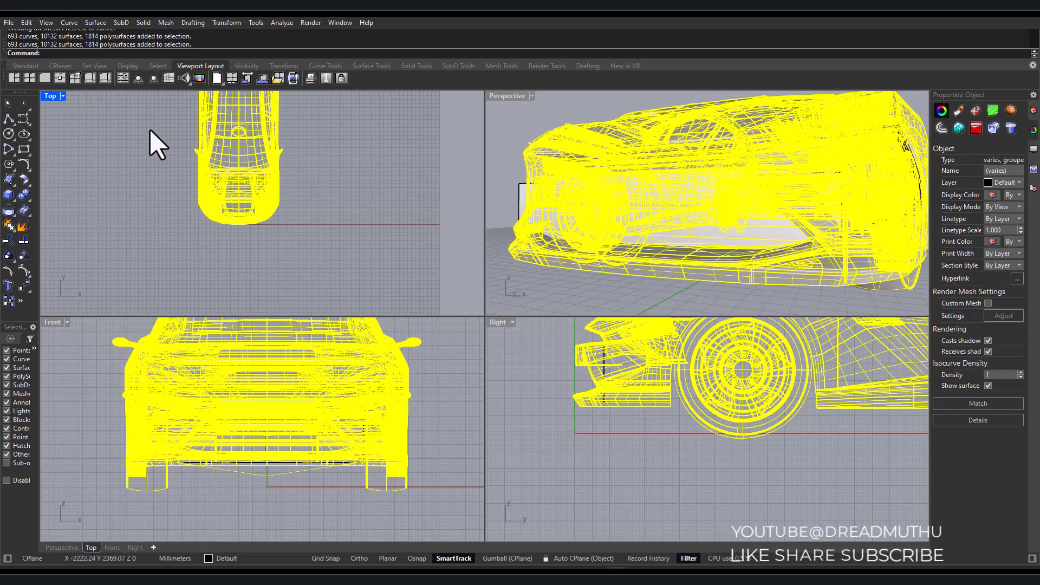
left_click(247, 66)
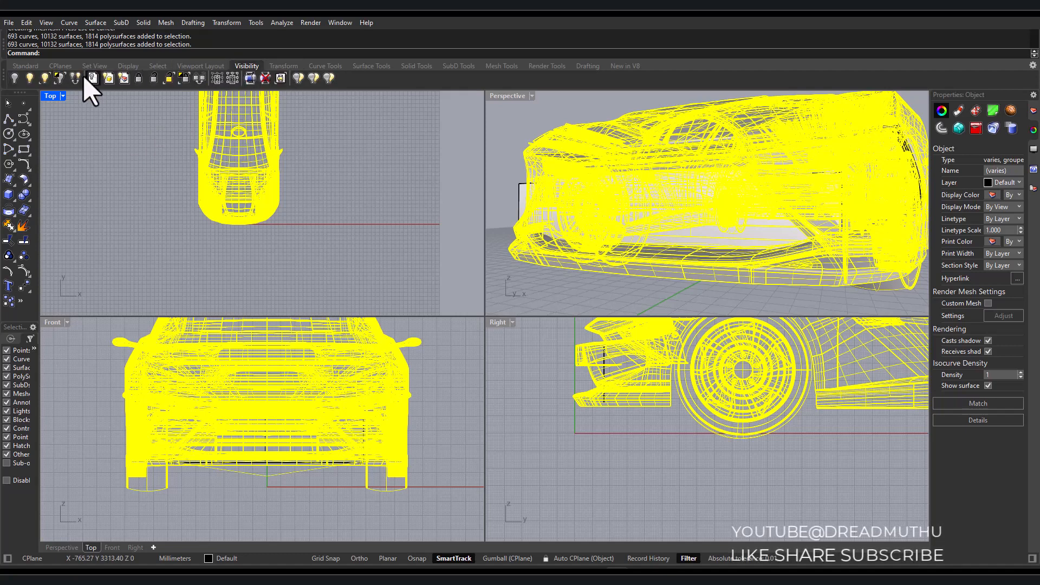
left_click(14, 78)
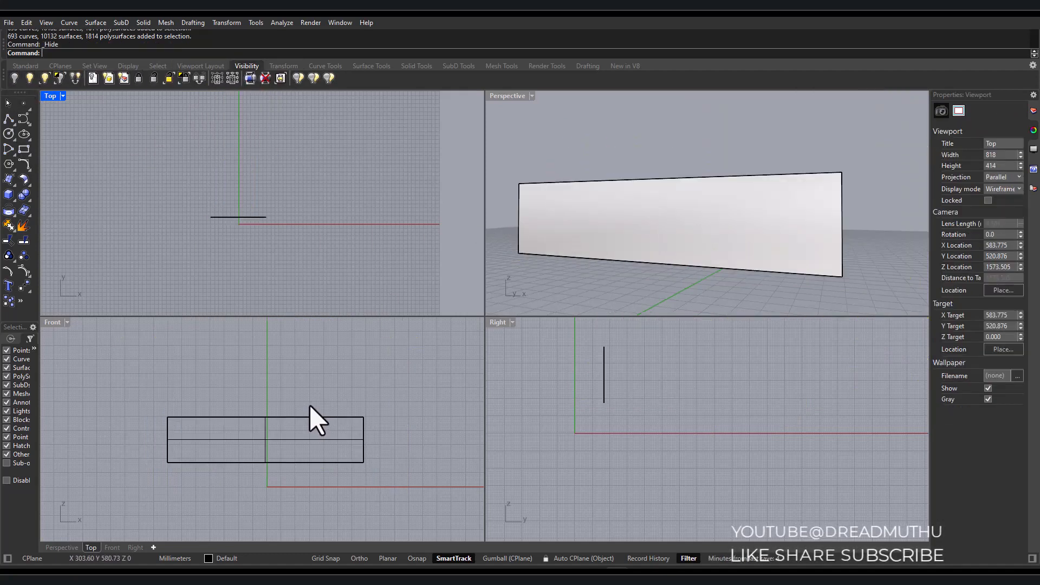
Move the rectangular surface about 13 mm in the Front view so its midline sits on the vertical axis
left_click(388, 403)
left_click(281, 418)
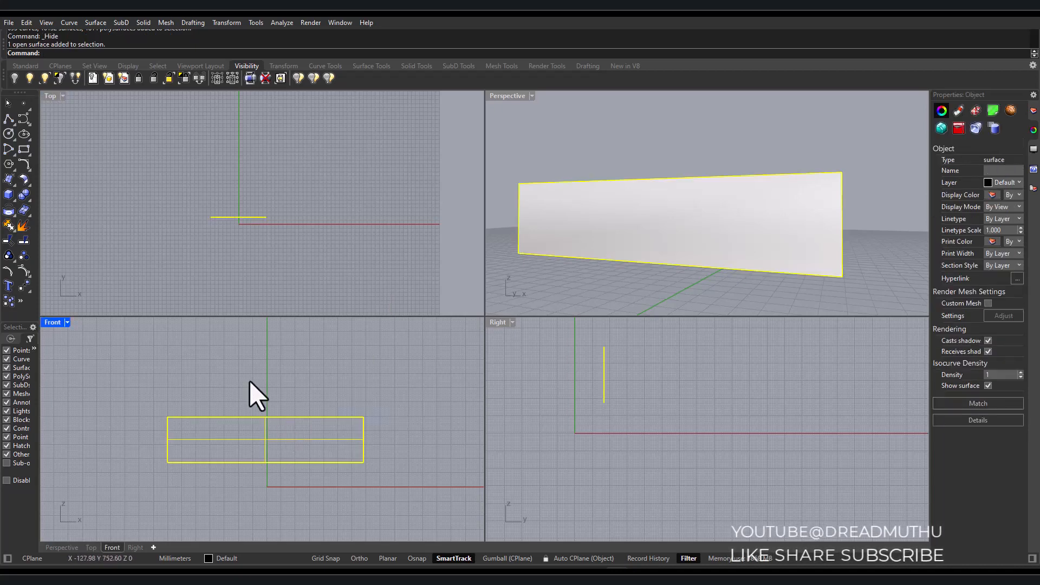
scroll(237, 469, "up", 5)
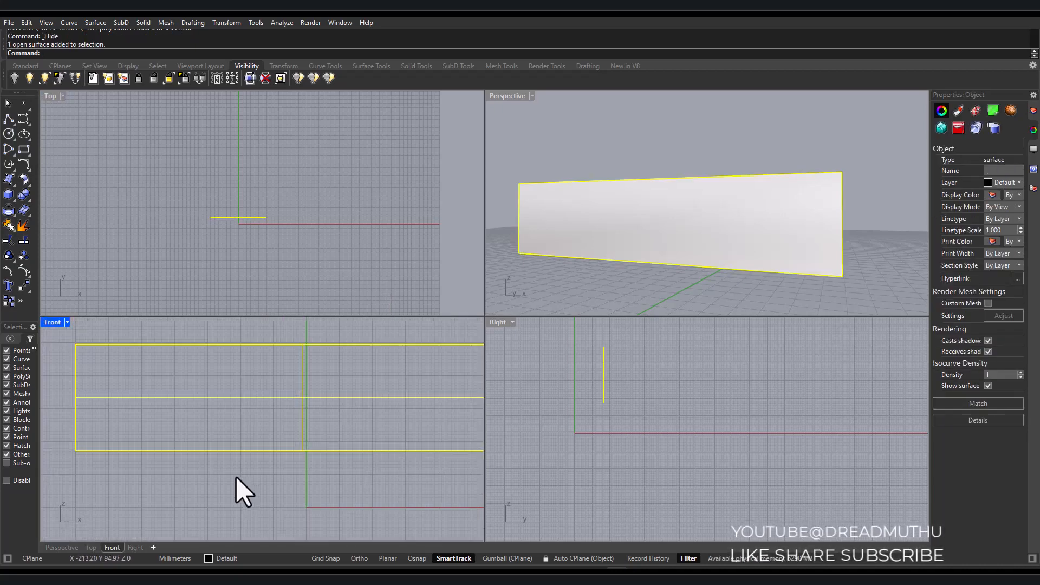
scroll(327, 389, "up", 3)
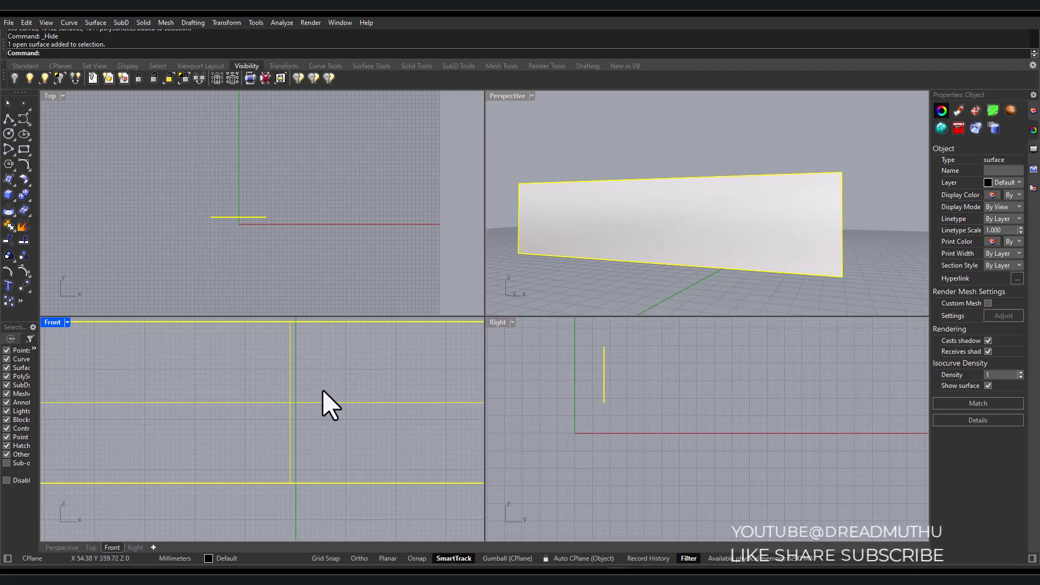
type("Move")
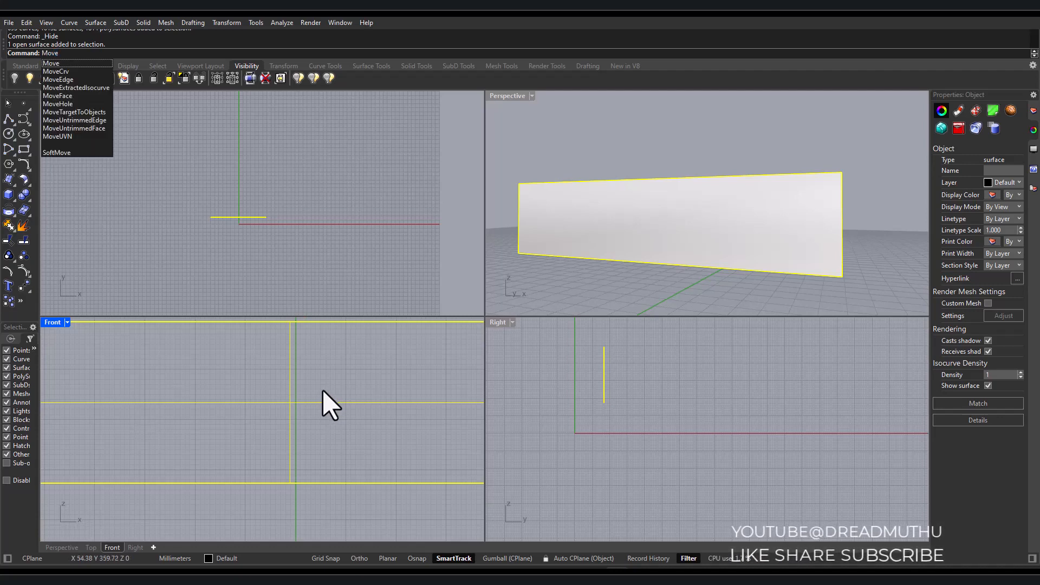
key("Return")
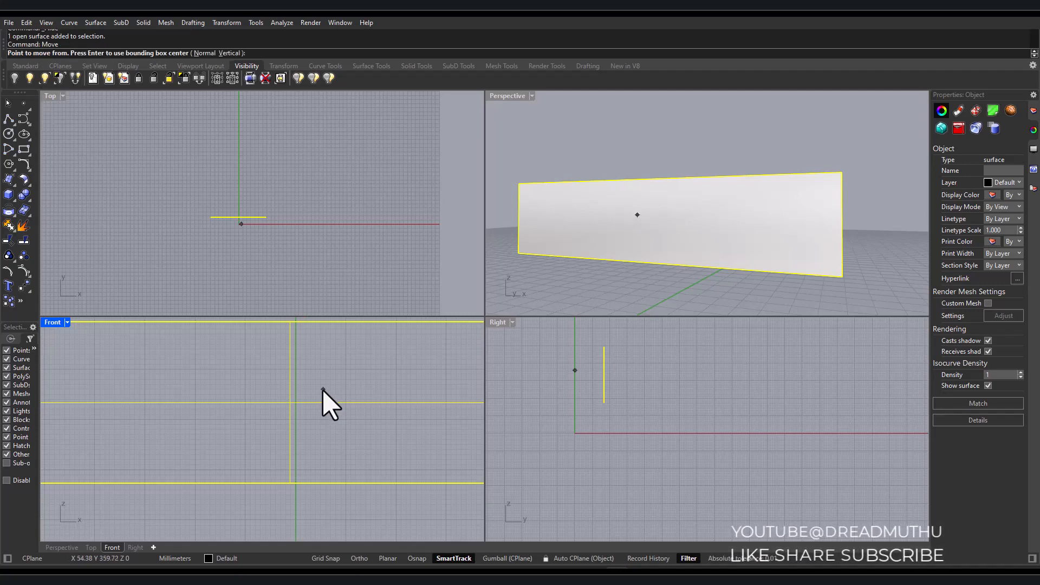
left_click(291, 402)
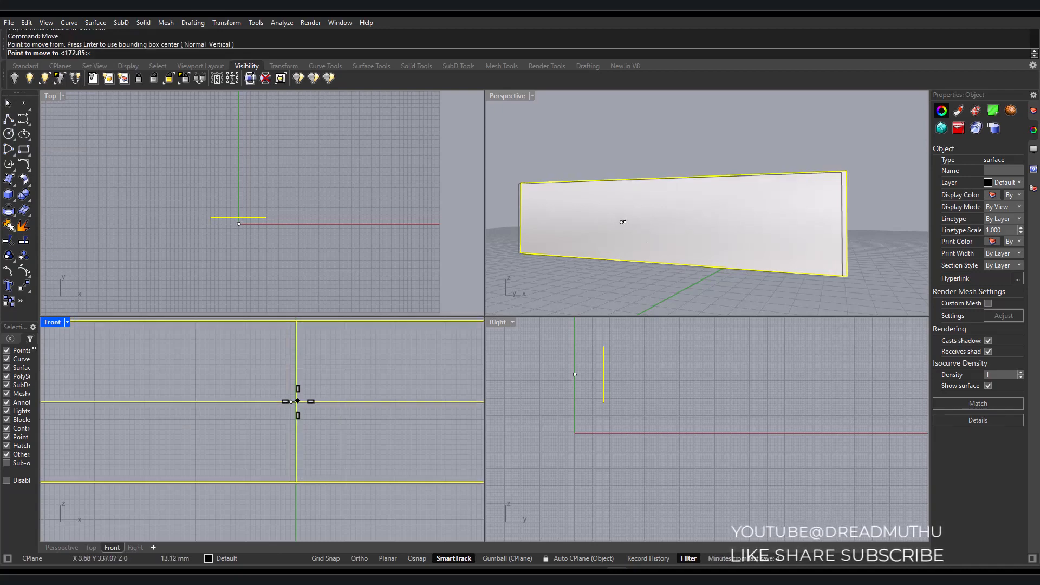
left_click(298, 401)
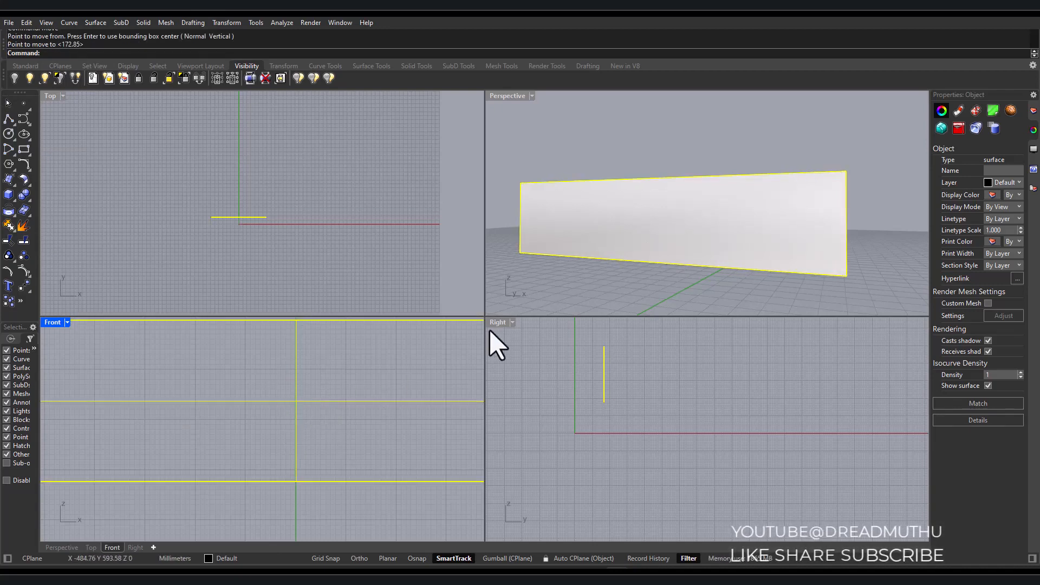
Launch Grasshopper and position its window so the Front view with the rectangular surface stays visible
scroll(219, 405, "down", 6)
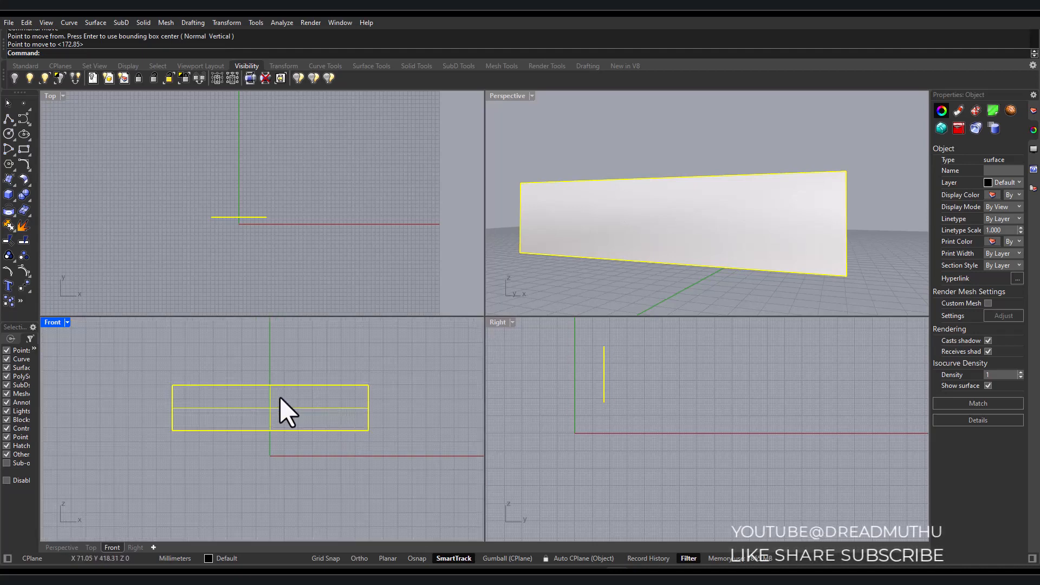
scroll(254, 418, "up", 2)
type("Grasshopper")
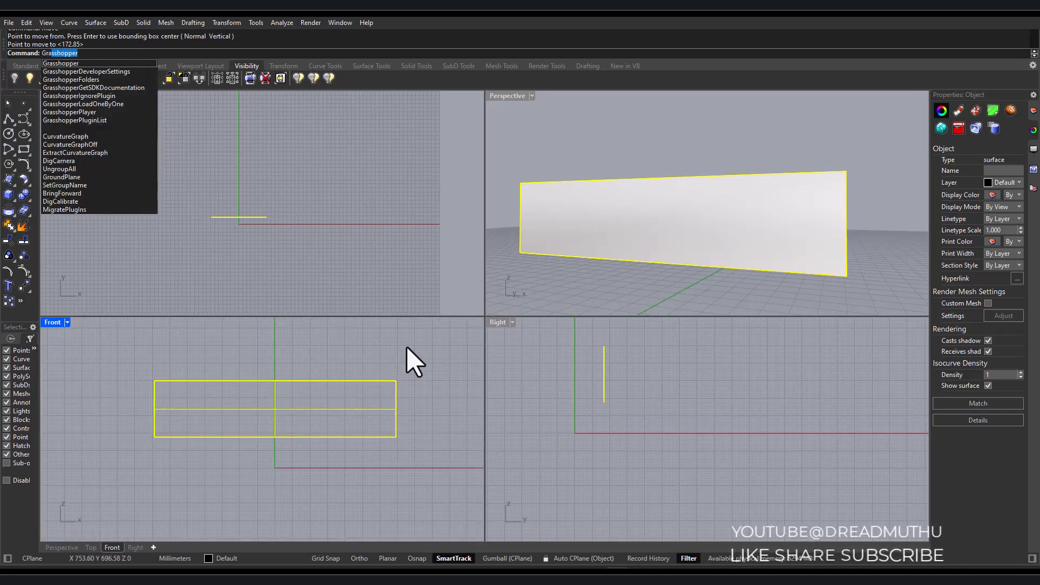
key("Return")
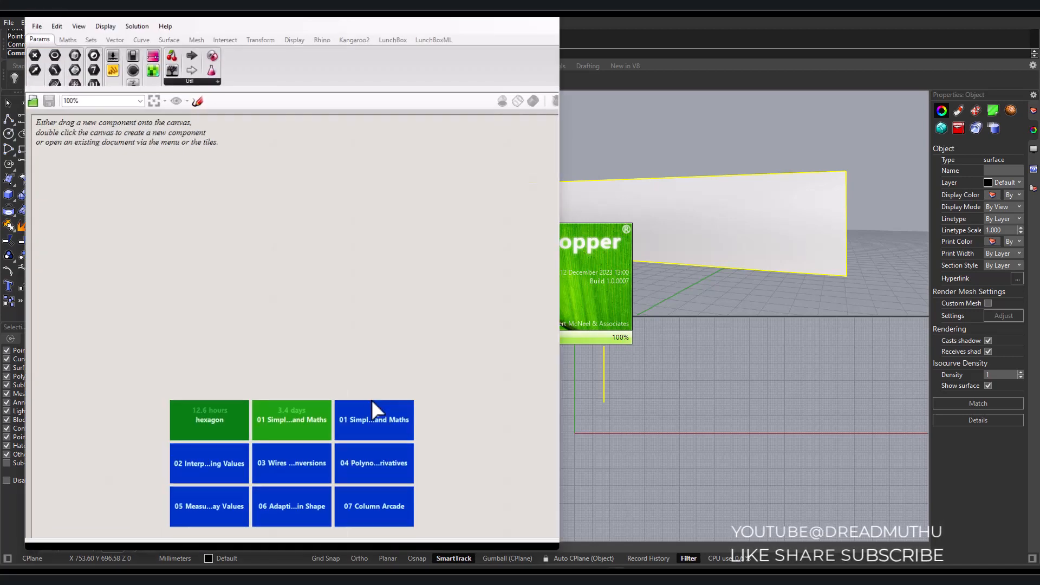
left_click(372, 398)
left_click(415, 206)
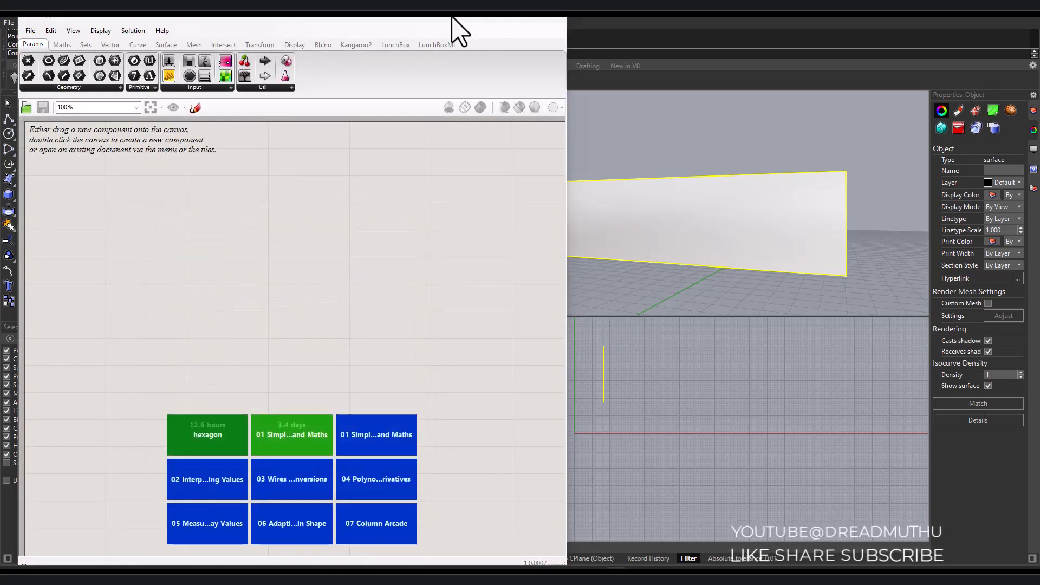
left_click_drag(442, 27, 893, 37)
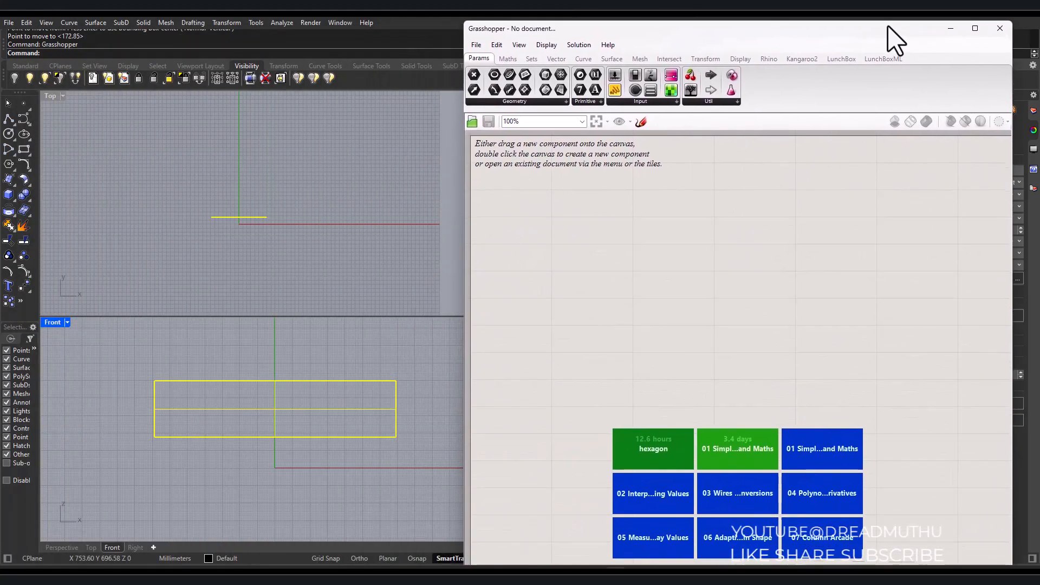
Add a Surface parameter to the Grasshopper canvas and assign the selected rectangular surface to it
left_click_drag(561, 90, 577, 263)
right_click(578, 263)
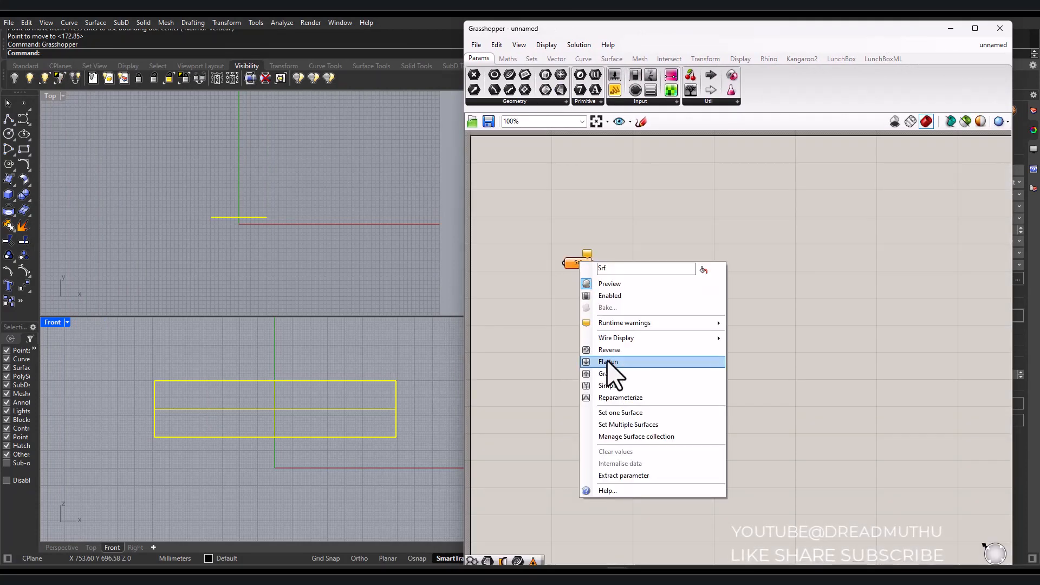
left_click(617, 413)
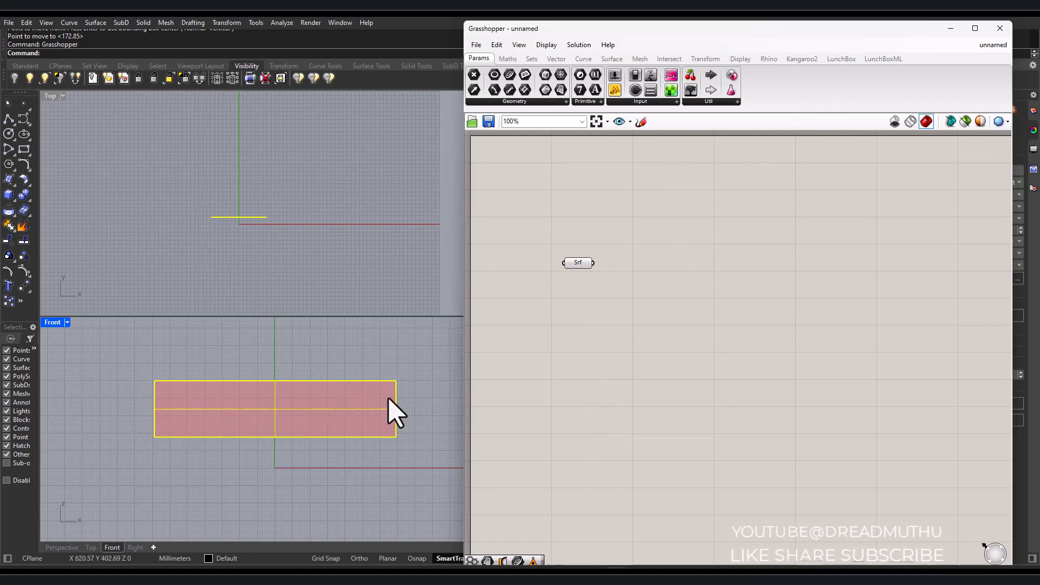
Add the LunchBox hexagon structure component and connect the Surface parameter to its Srf input
left_click(843, 58)
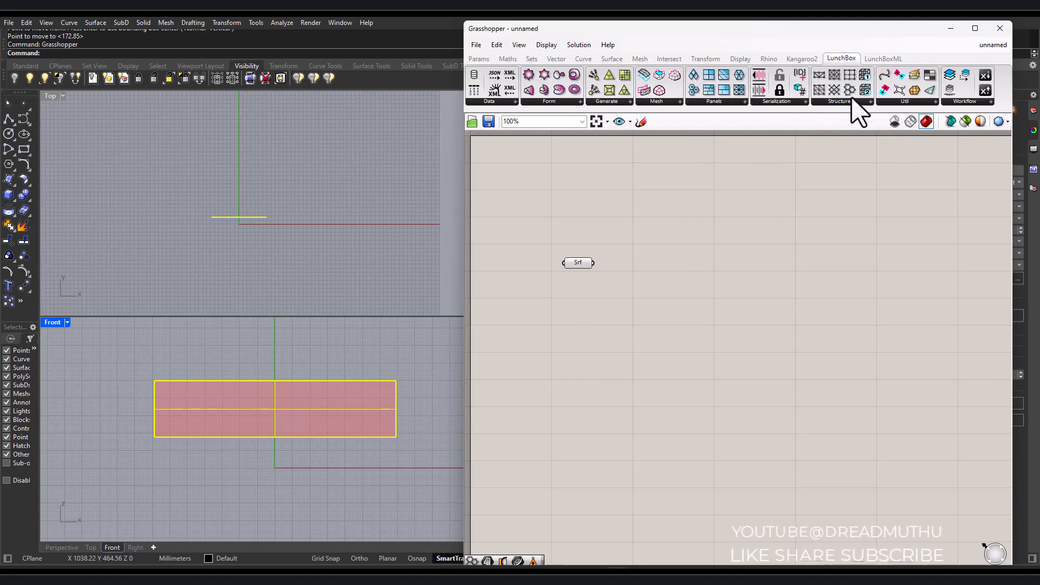
left_click_drag(838, 155, 664, 274)
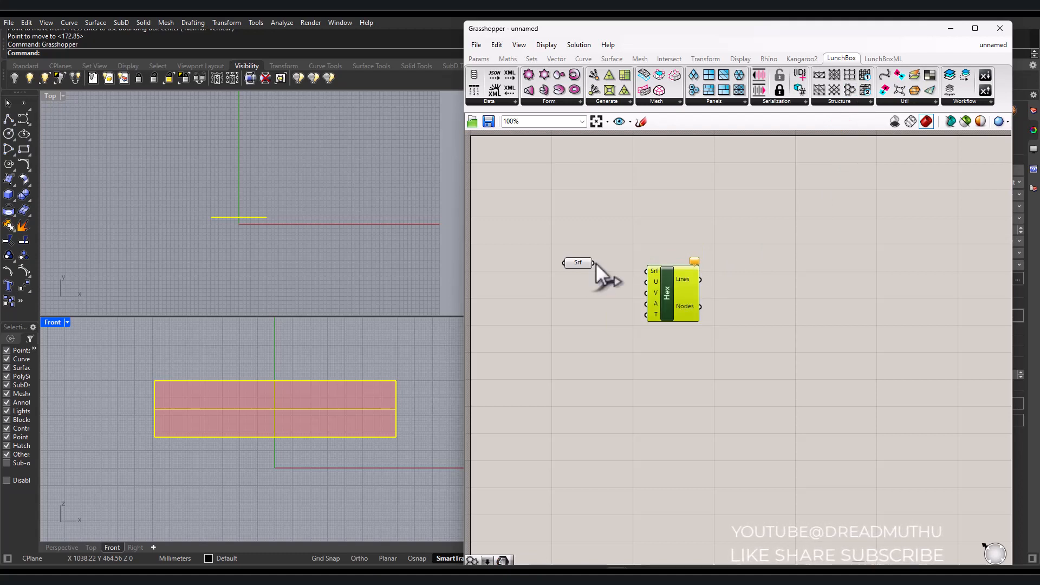
left_click_drag(633, 269, 642, 271)
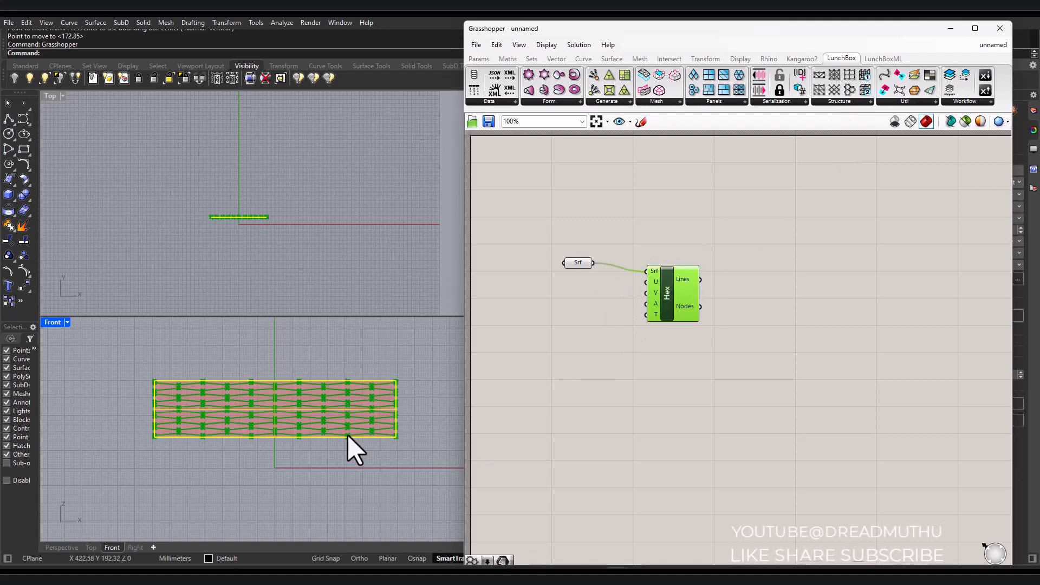
scroll(274, 442, "up", 5)
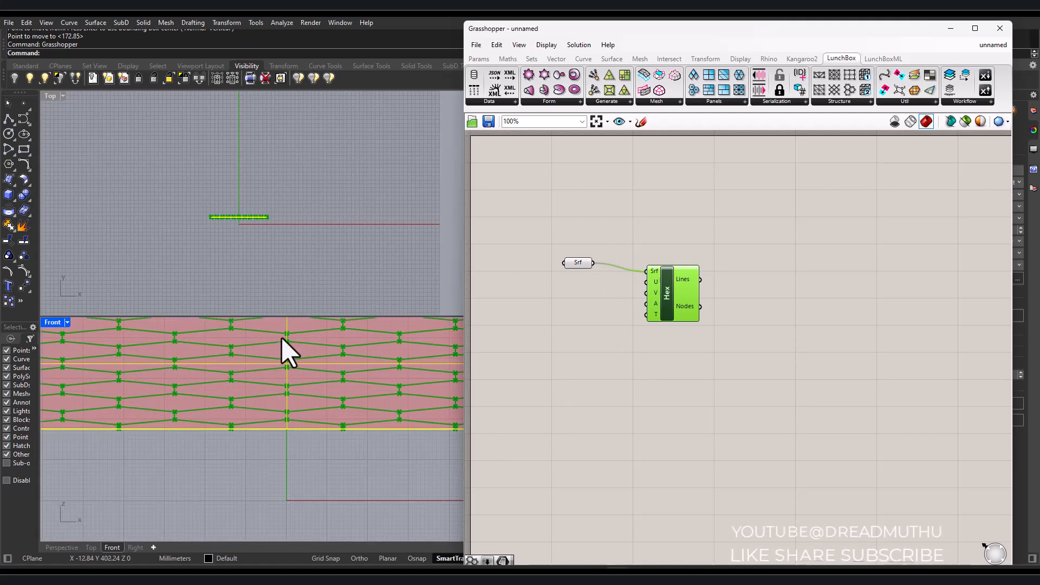
Create a number slider with the value 20 and connect it to the U input of the Hex component
double_click(543, 303)
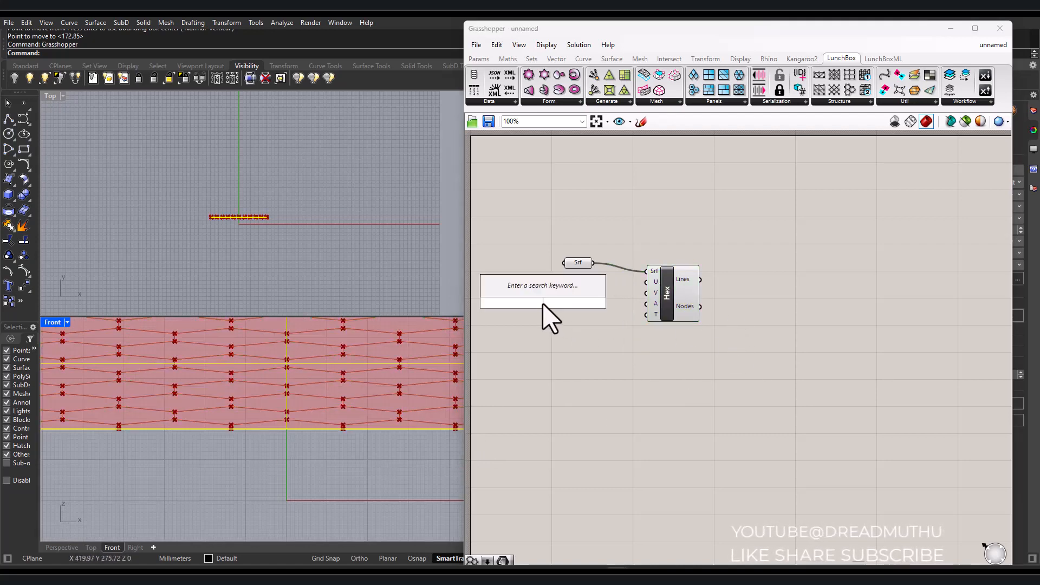
type("20")
key("Return")
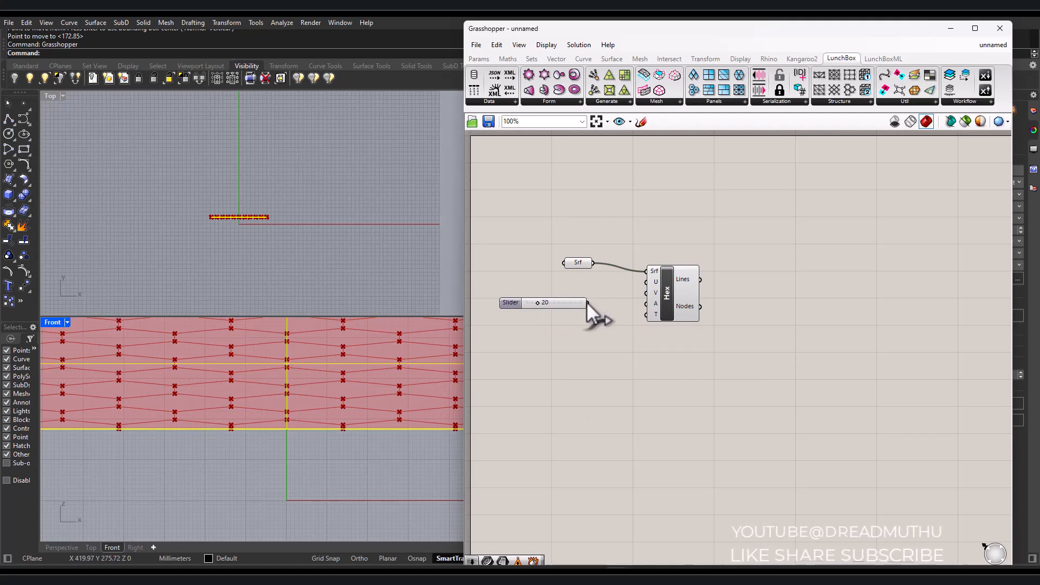
left_click_drag(587, 302, 646, 281)
Create a number slider with the value 2, connect it to the Hex component's V input and align it under the U Divisions slider
double_click(570, 340)
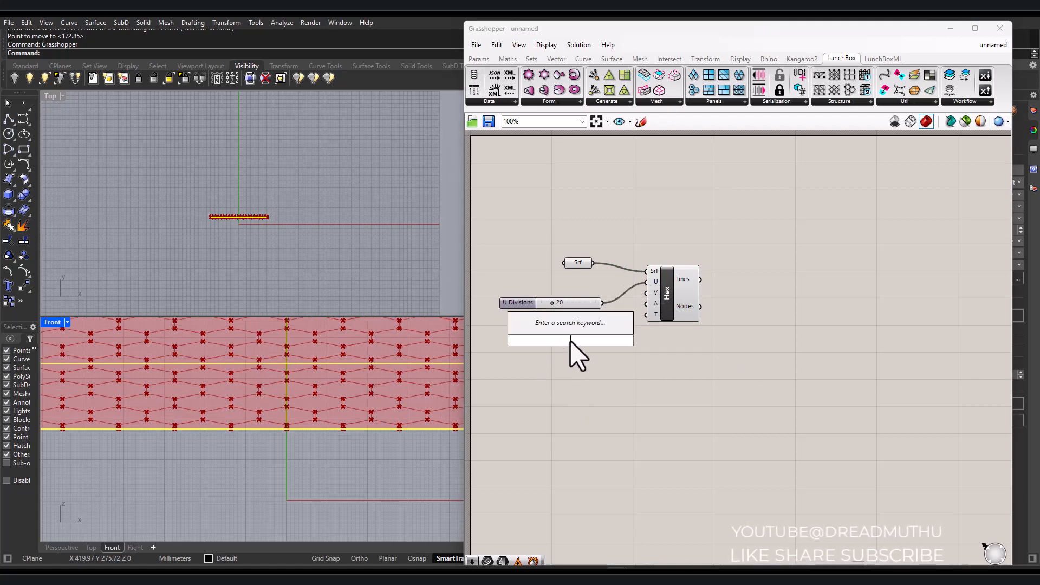
type("2")
key("Return")
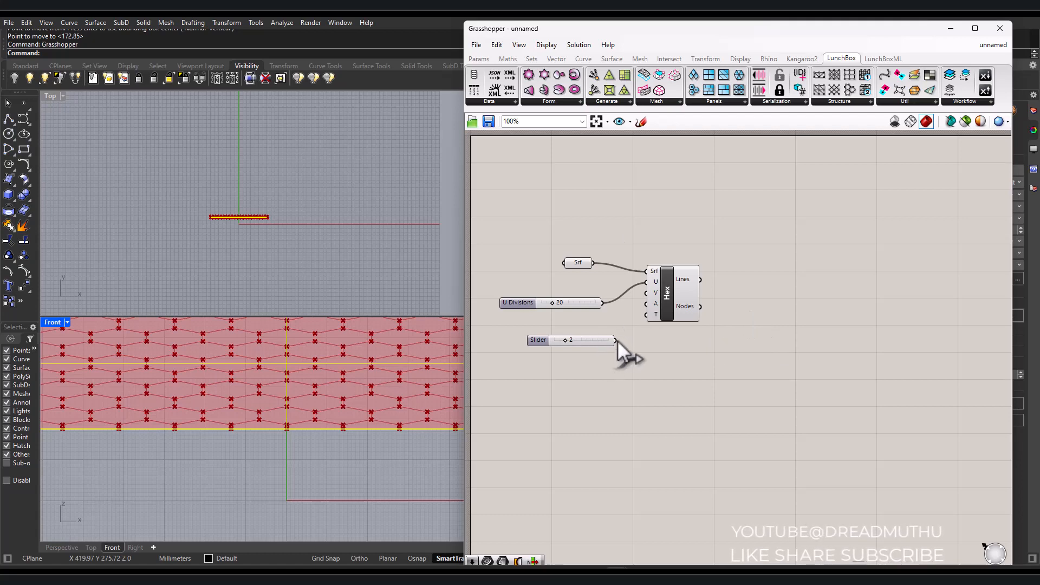
left_click_drag(648, 297, 647, 293)
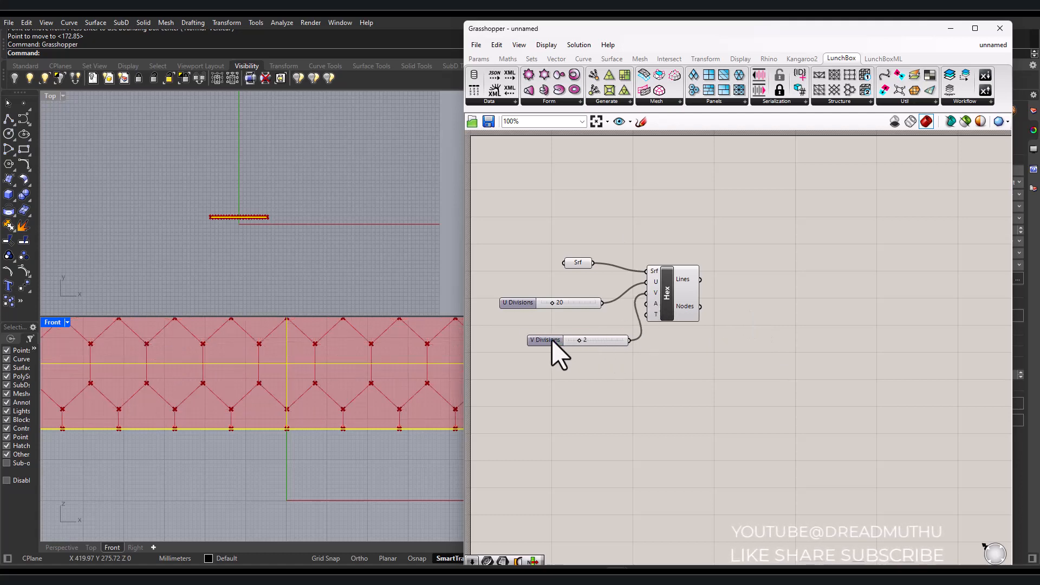
left_click_drag(552, 339, 527, 336)
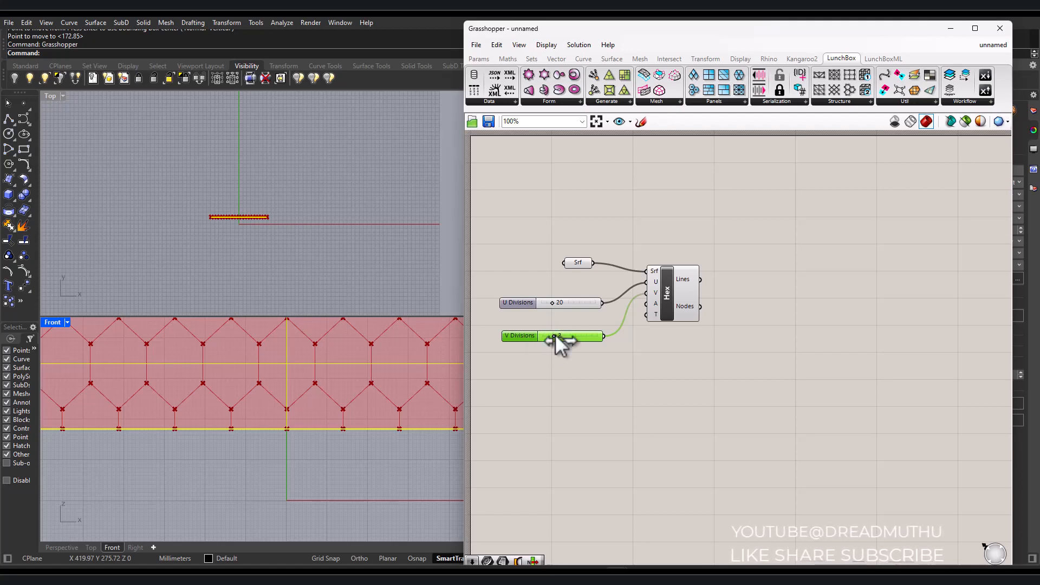
Try 3 V divisions, inspect the hexagon pattern in the Front view, and set V Divisions back to 2
left_click_drag(552, 339, 561, 338)
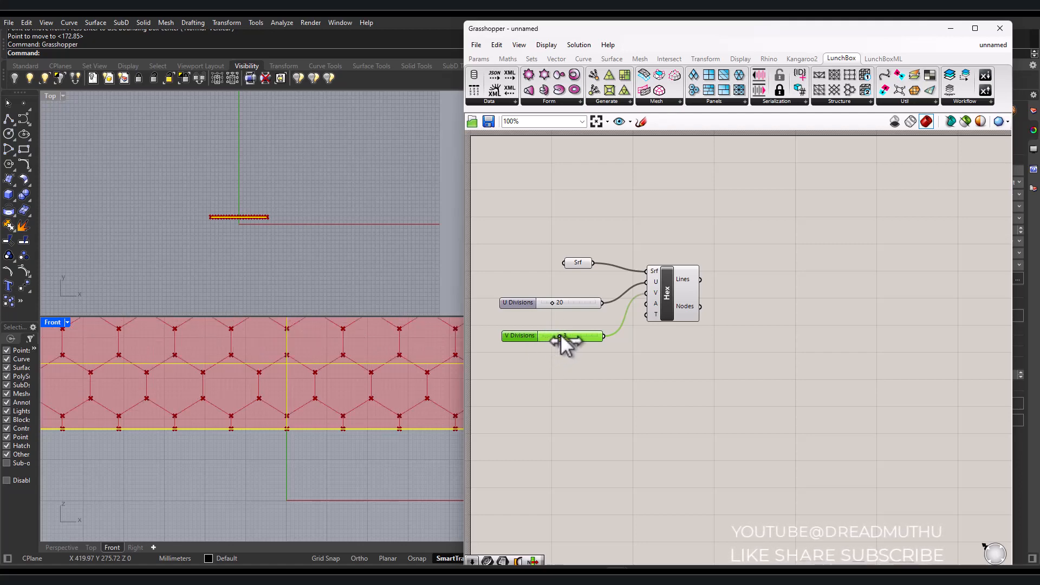
scroll(283, 288, "down", 3)
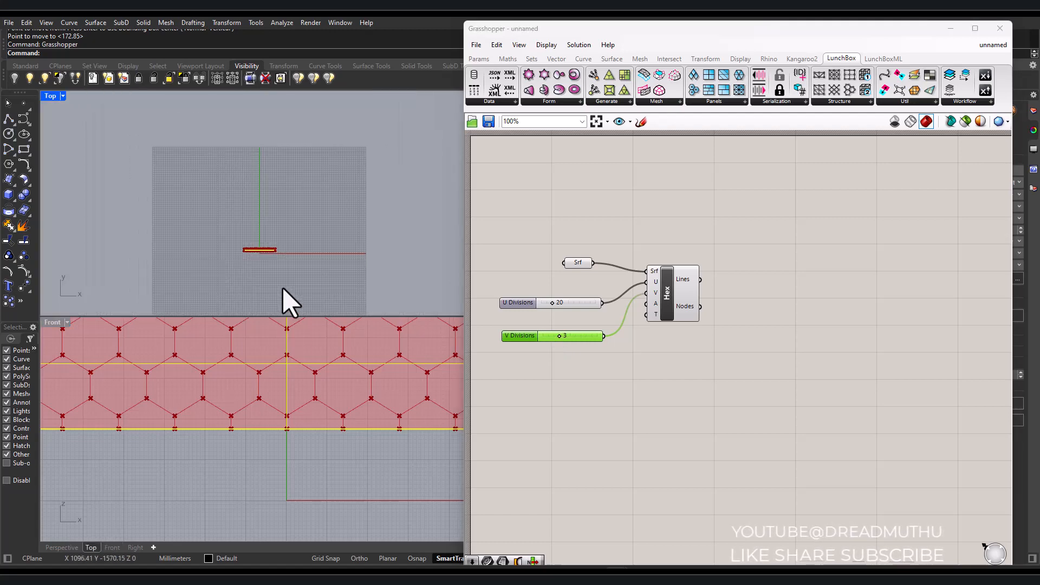
scroll(277, 445, "down", 3)
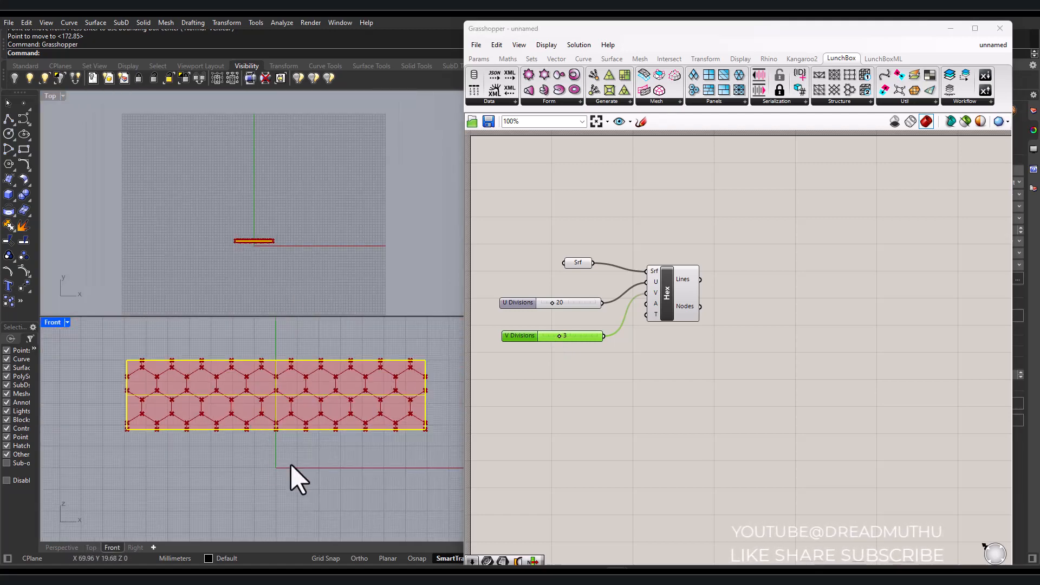
scroll(293, 434, "up", 2)
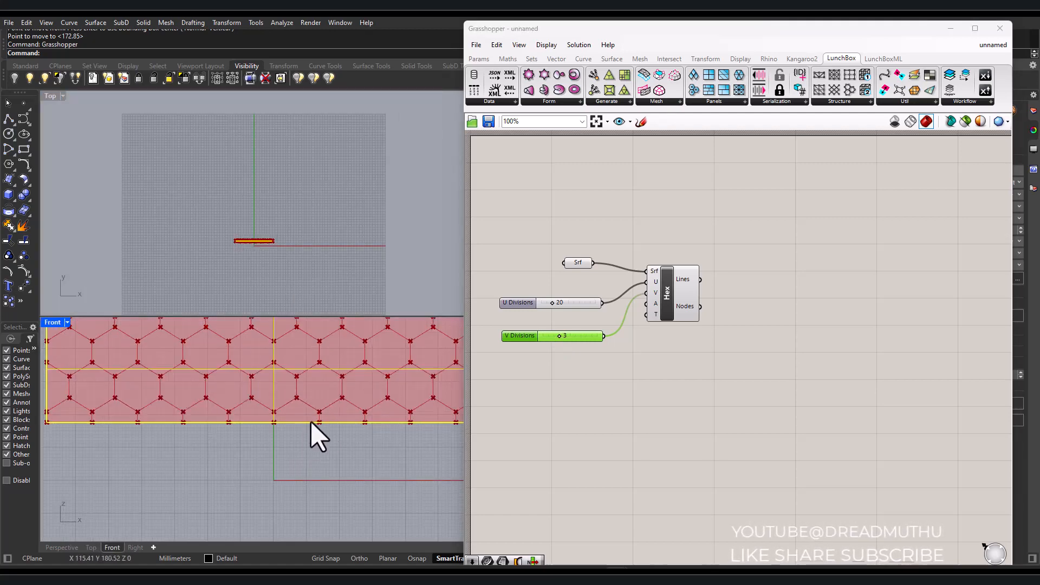
scroll(306, 441, "down", 2)
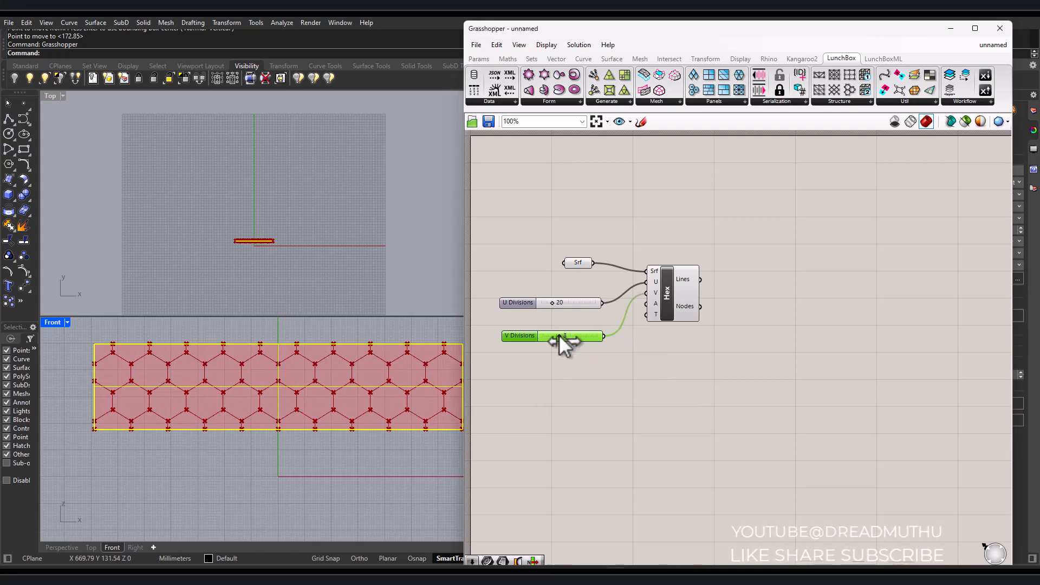
left_click_drag(561, 338, 557, 339)
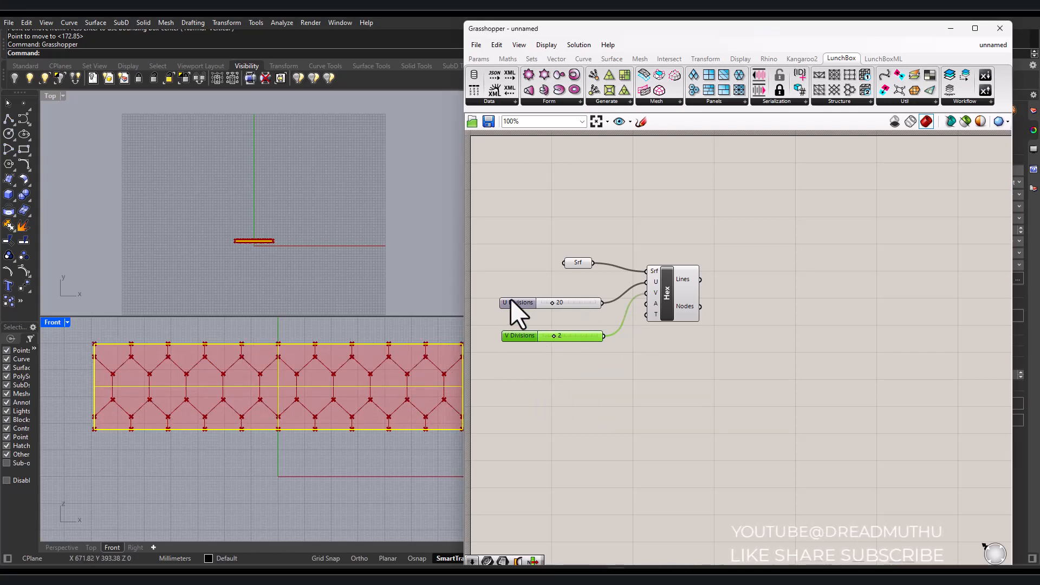
Stack the U and V Divisions sliders beside the Hex component and connect a new number slider of 0.31 to its A input
left_click_drag(515, 303, 509, 278)
left_click_drag(514, 335, 505, 294)
double_click(544, 325)
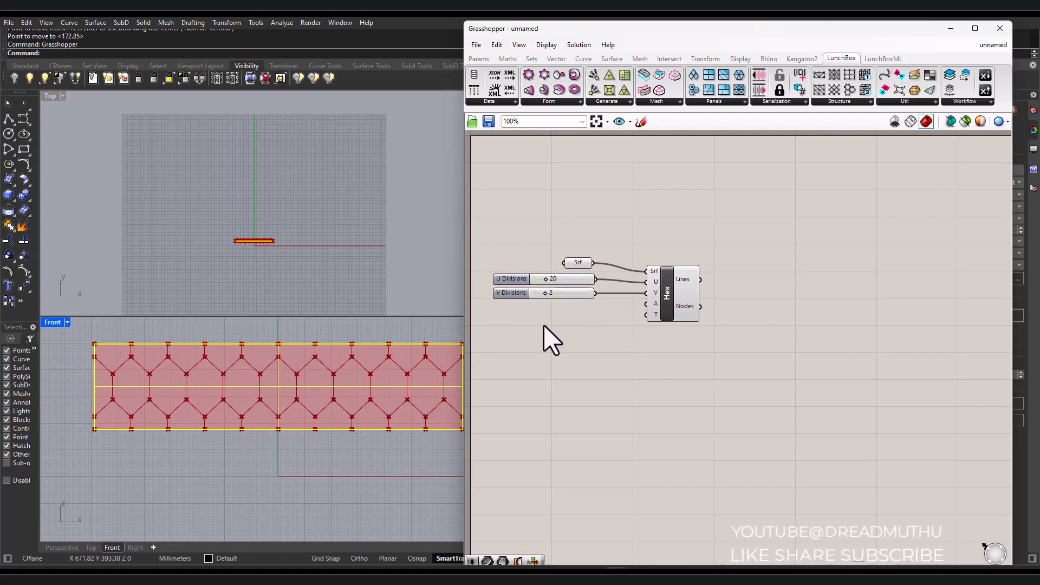
type("0.31")
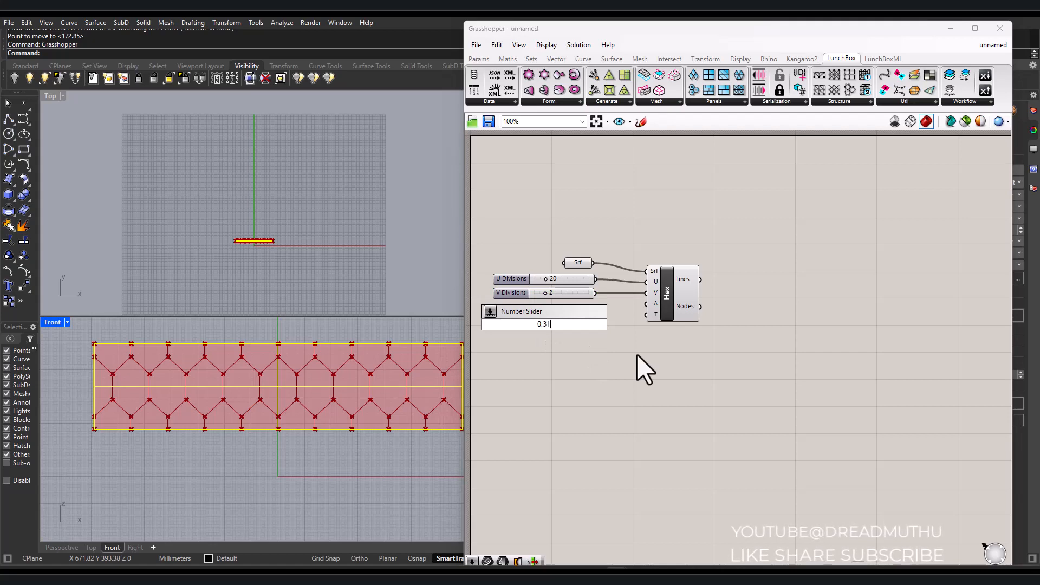
key("Return")
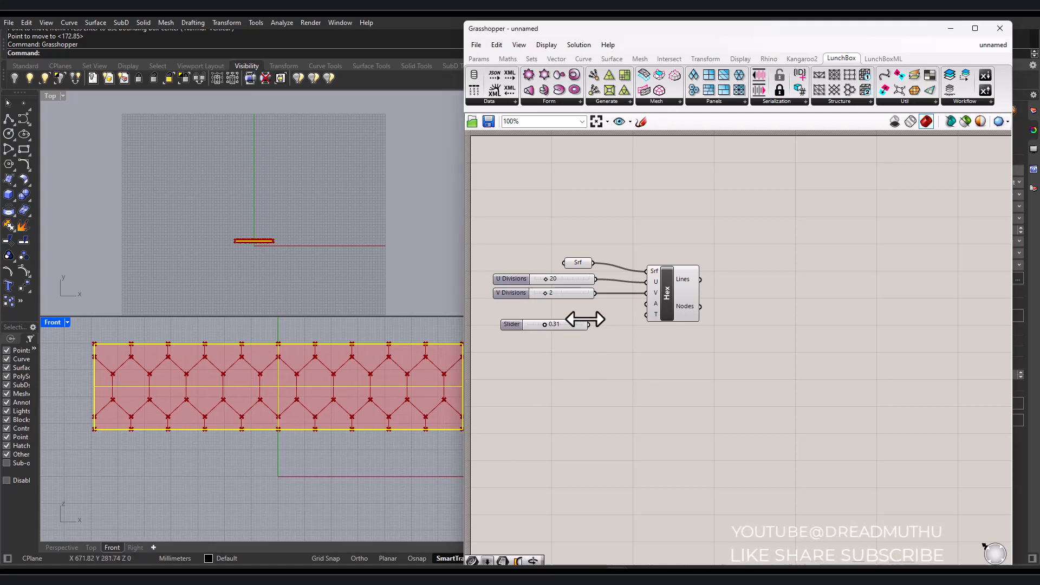
left_click_drag(643, 307, 646, 304)
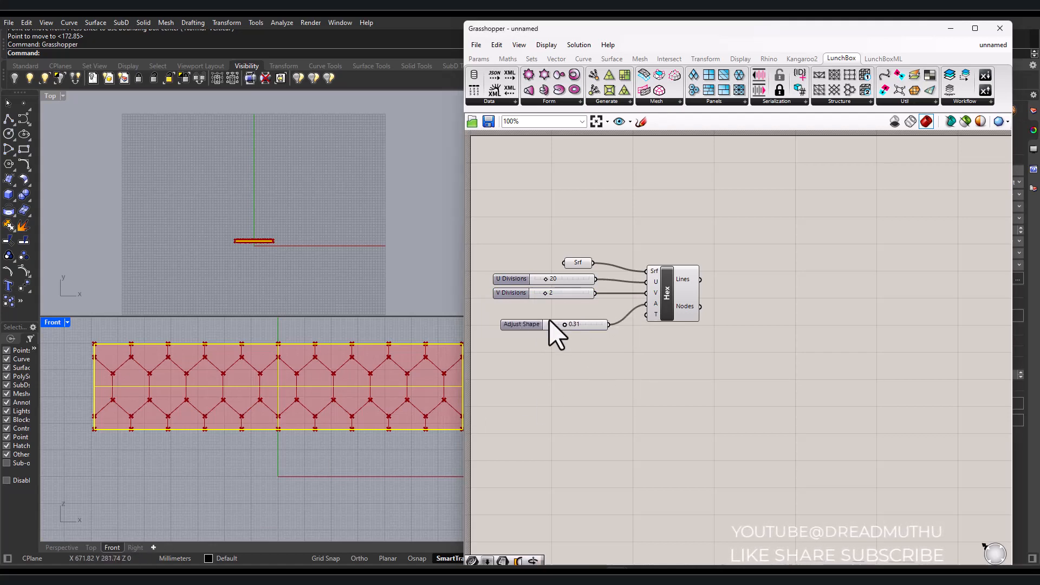
Set Adjust Shape to 0.30 and U Divisions to 14, tidying the Surface parameter and sliders around the Hex component
left_click_drag(515, 324, 555, 311)
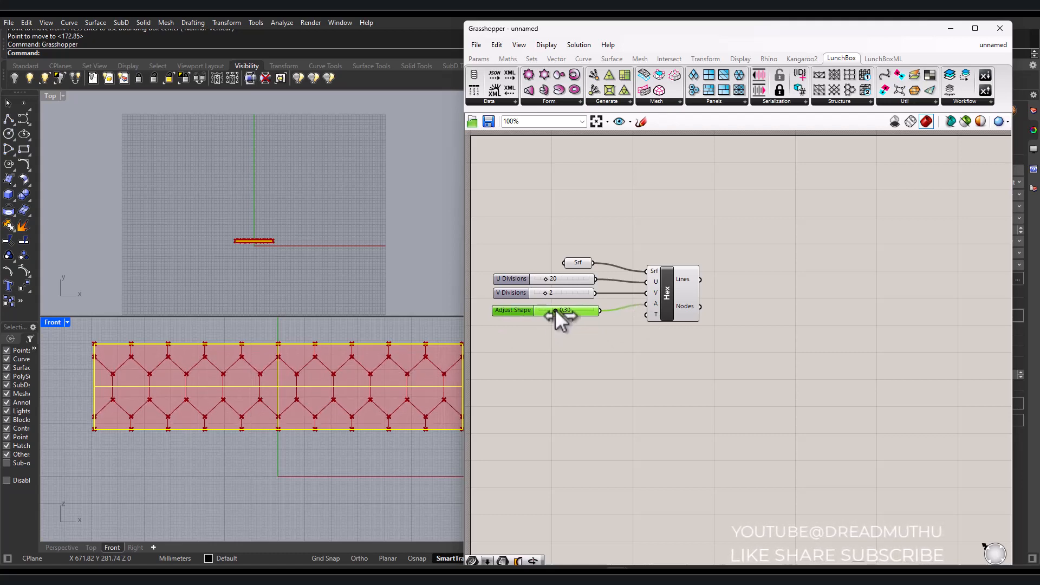
scroll(379, 380, "up", 2)
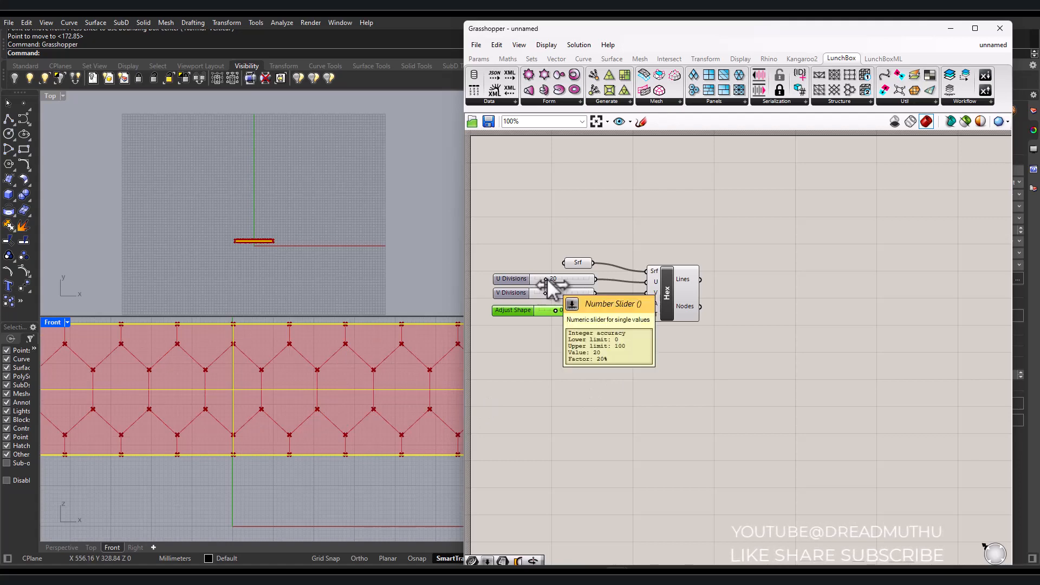
left_click_drag(546, 279, 544, 282)
scroll(314, 372, "down", 3)
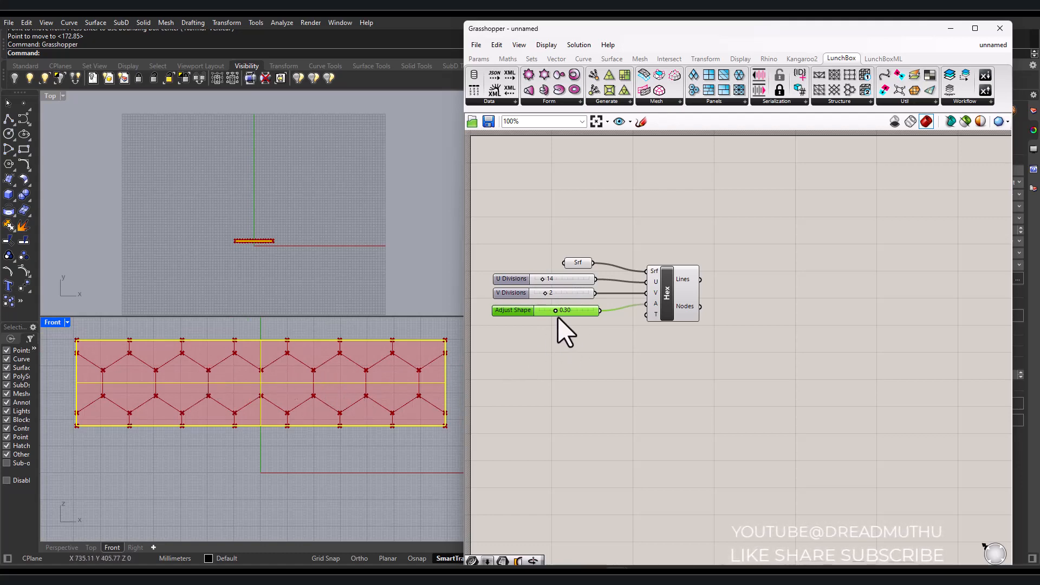
left_click(610, 355)
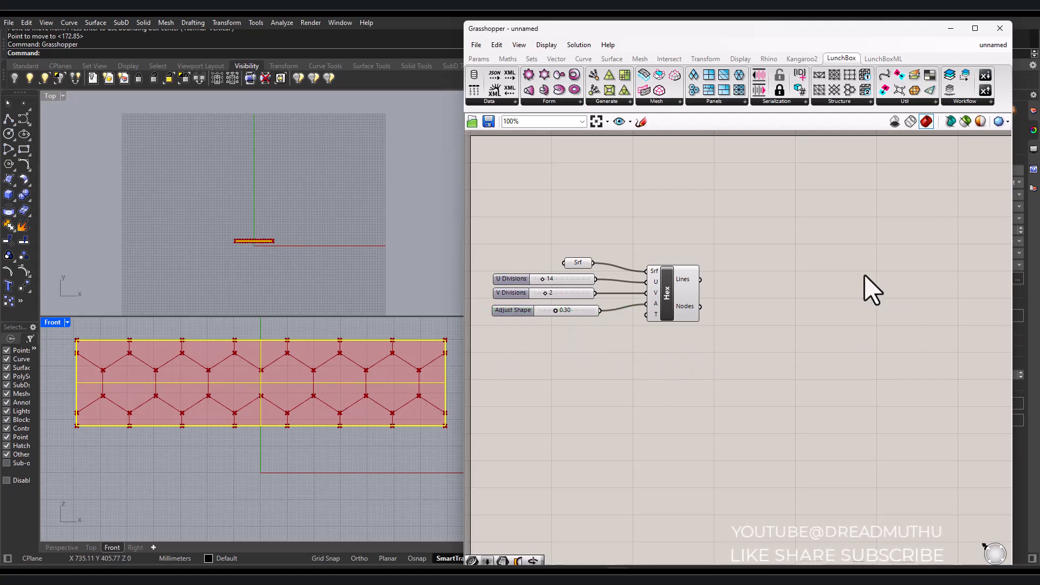
left_click_drag(572, 263, 597, 250)
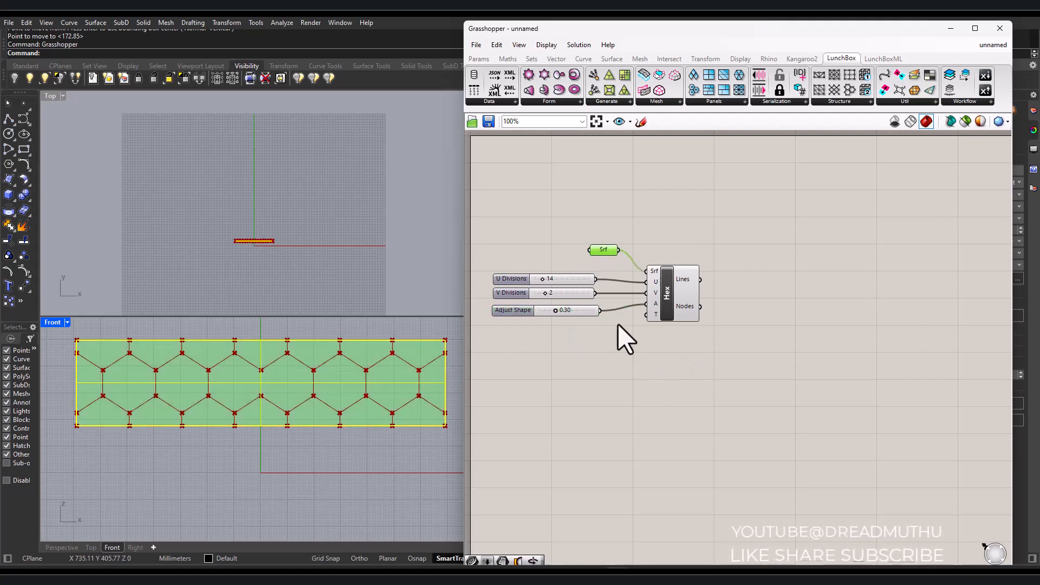
left_click(606, 365)
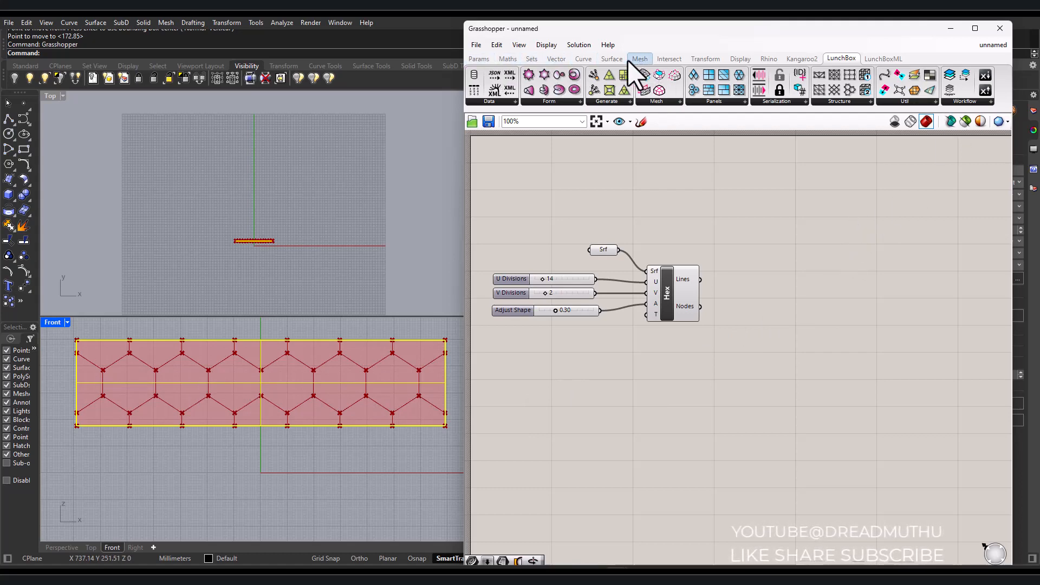
left_click(609, 59)
left_click_drag(474, 90, 791, 278)
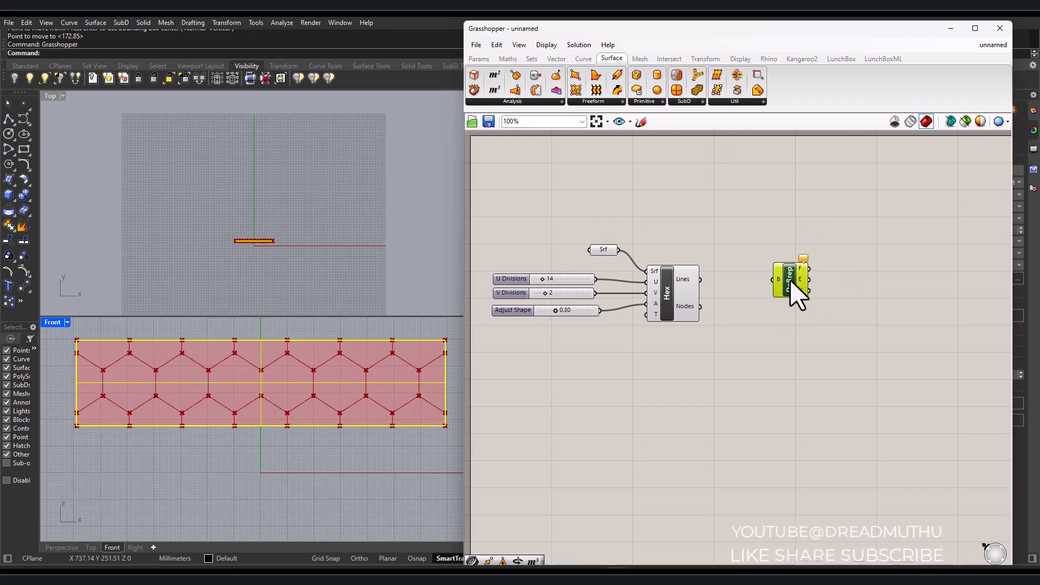
left_click_drag(743, 233, 837, 329)
key("Delete")
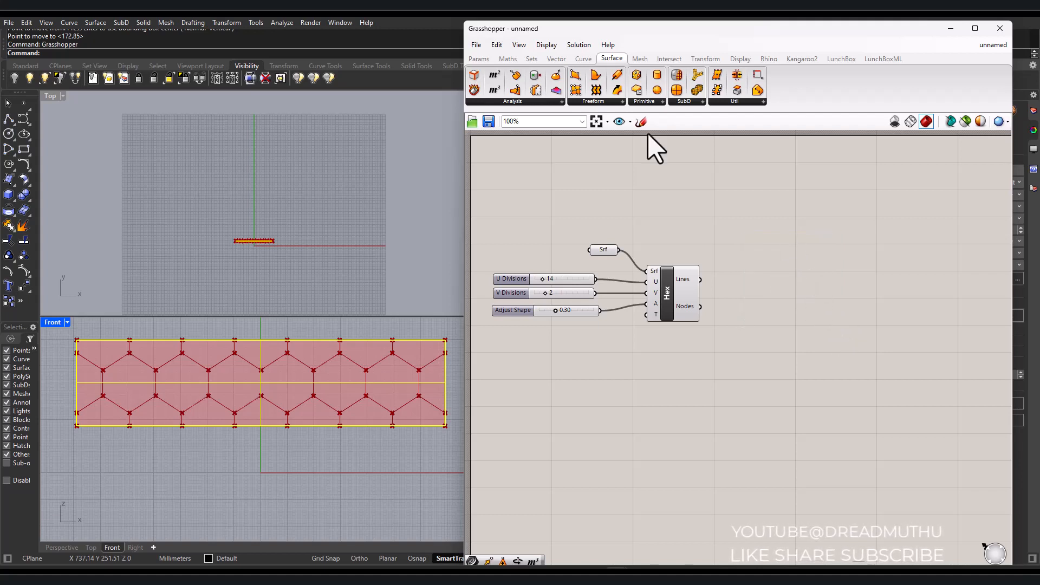
left_click(616, 102)
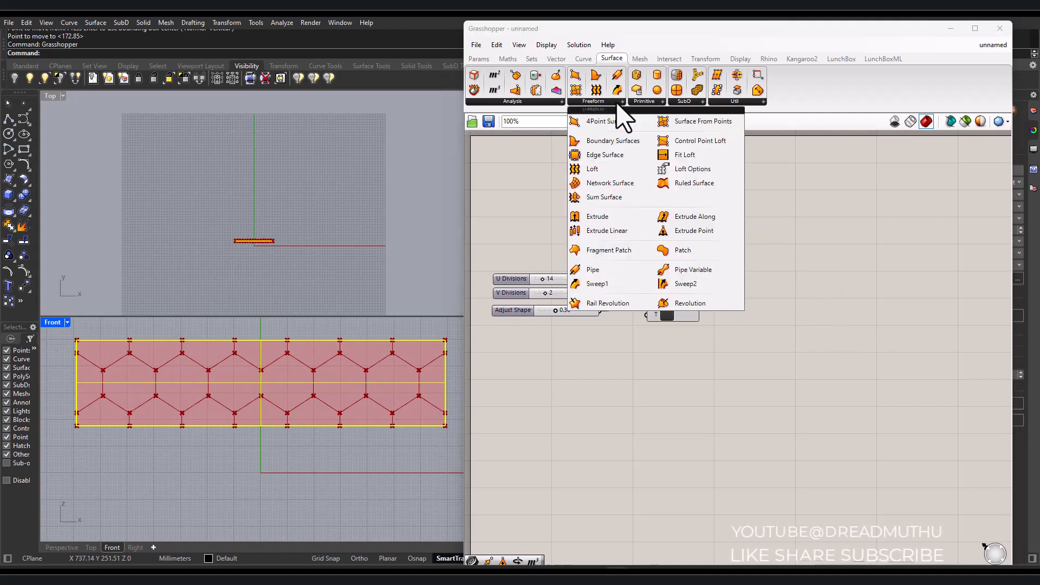
Add a Surface Split component and connect the Surface parameter to its S input and the Hex Lines output to its C input
left_click(671, 58)
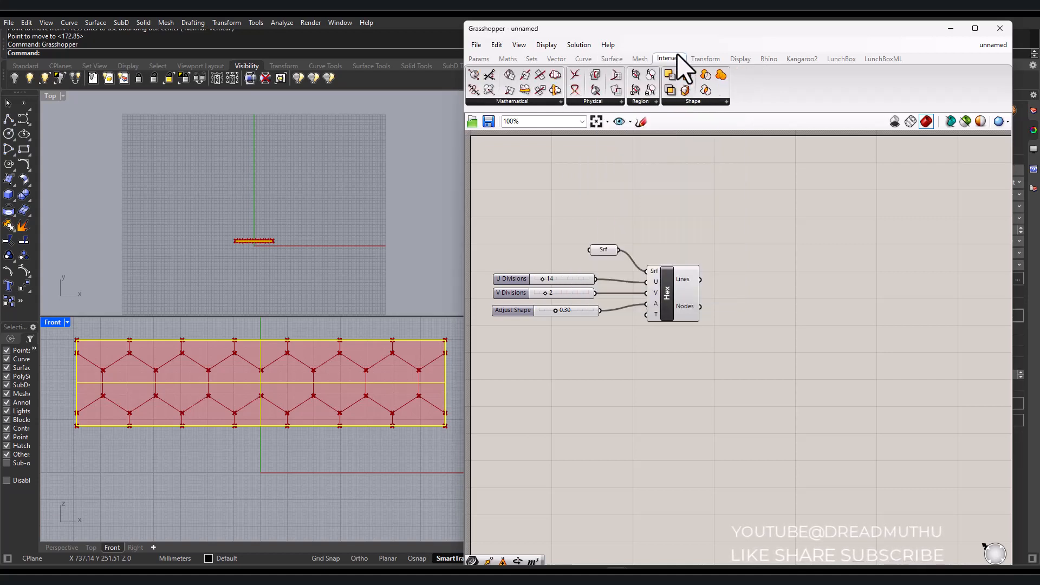
left_click(596, 102)
left_click_drag(617, 211, 795, 324)
left_click_drag(771, 287, 769, 265)
left_click_drag(618, 249, 752, 255)
left_click_drag(701, 279, 770, 274)
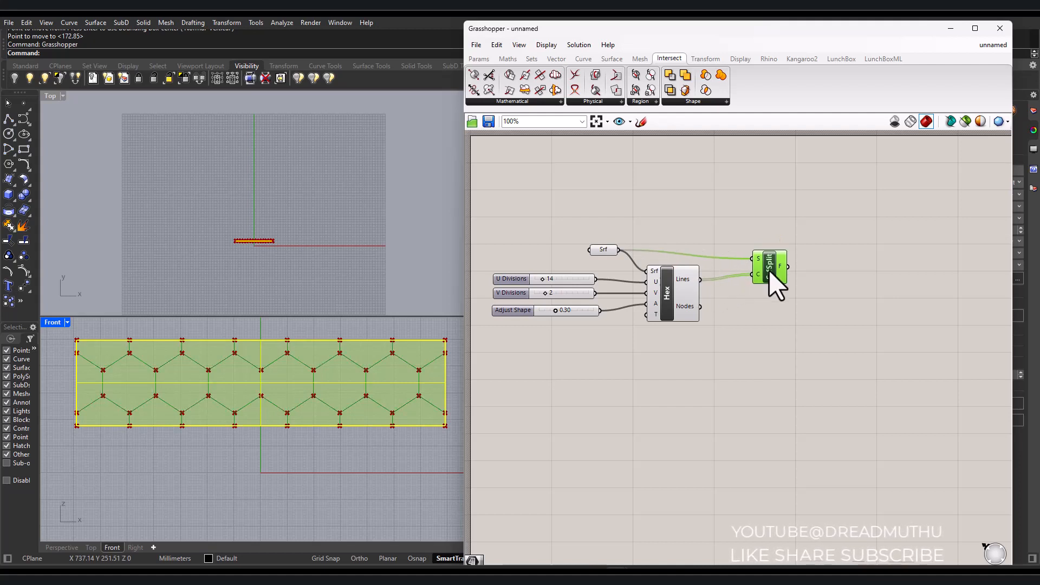
Bake the Surface Split result onto the Default layer with its colour set by layer
right_click(770, 271)
left_click(786, 319)
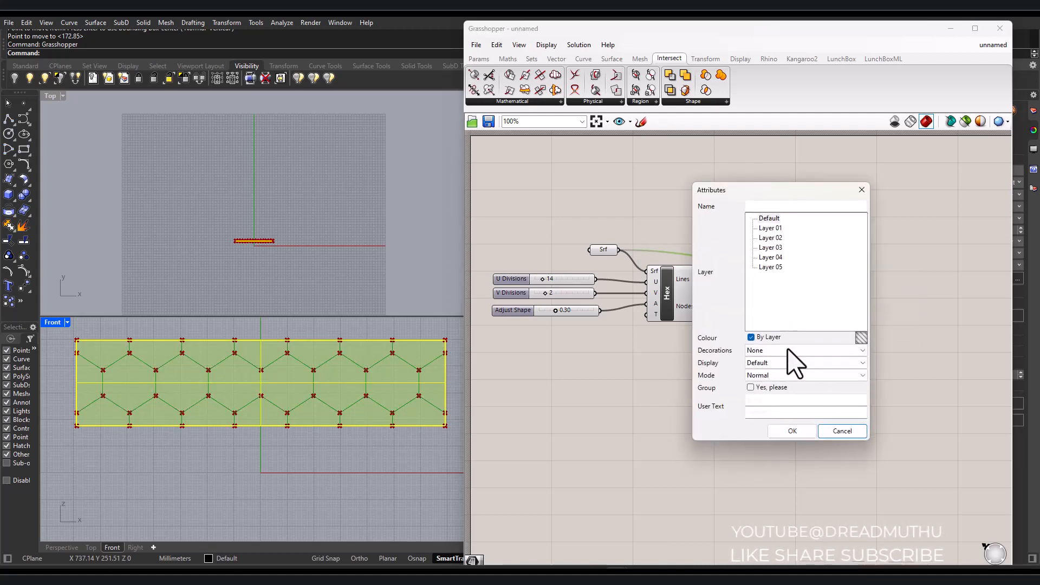
left_click(781, 431)
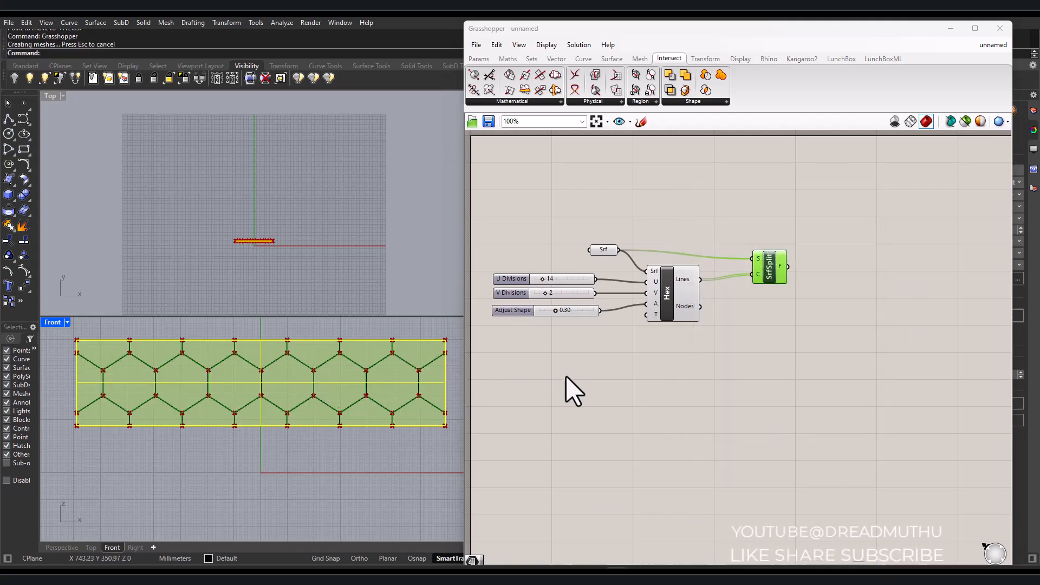
left_click(742, 349)
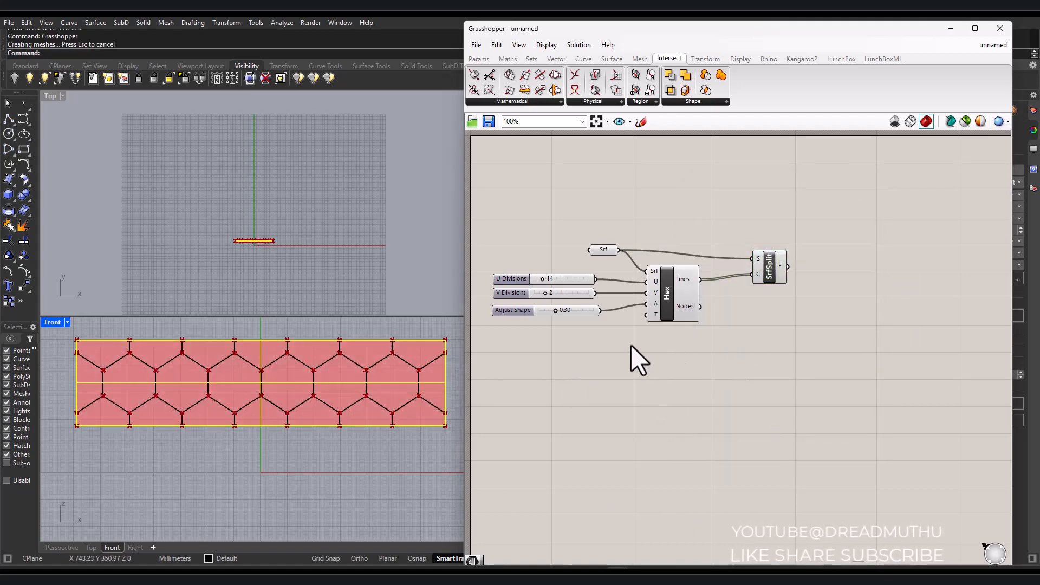
Add an empty Surface parameter to the canvas below the Adjust Shape slider
double_click(575, 358)
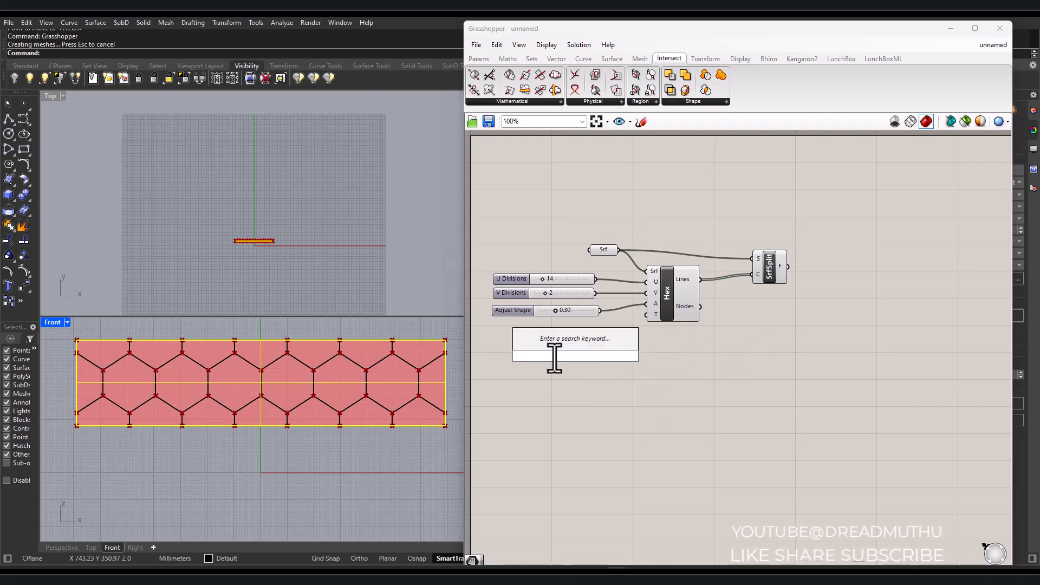
type("surf")
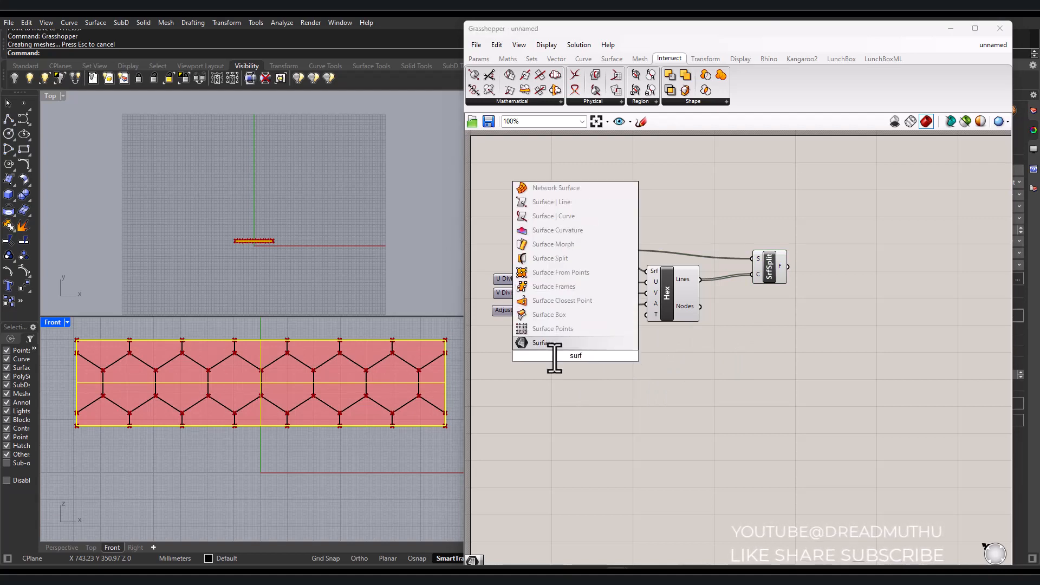
key("Return")
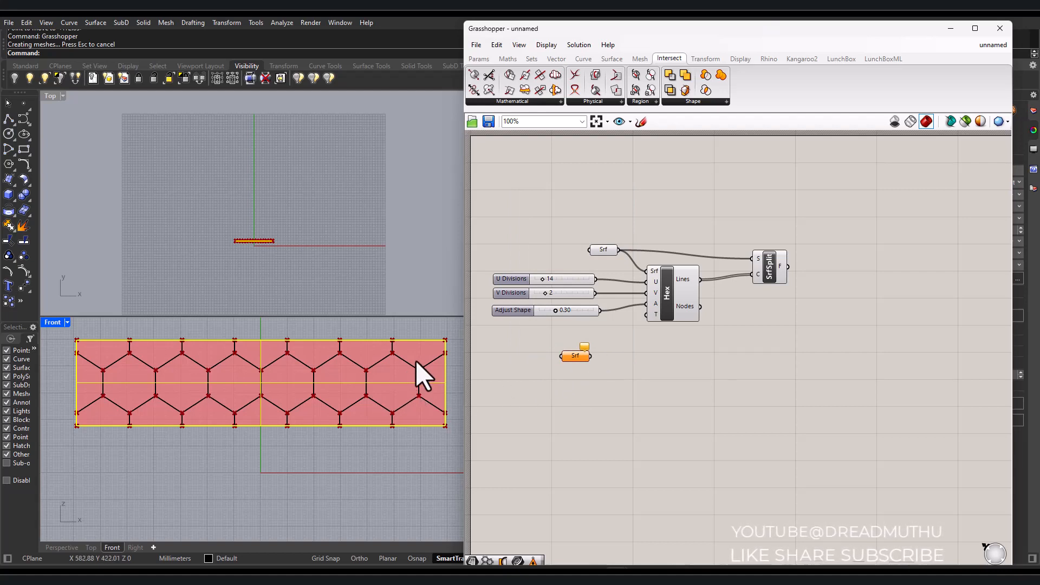
Hide the original rectangular grille surface, leaving the baked split pieces in the Front view
left_click(440, 329)
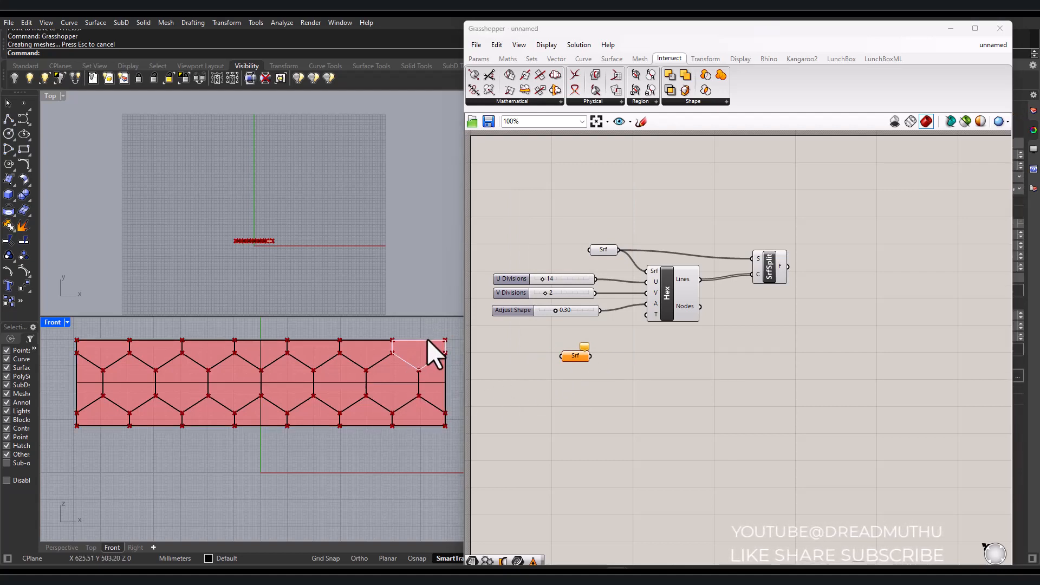
left_click(427, 339)
left_click(466, 375)
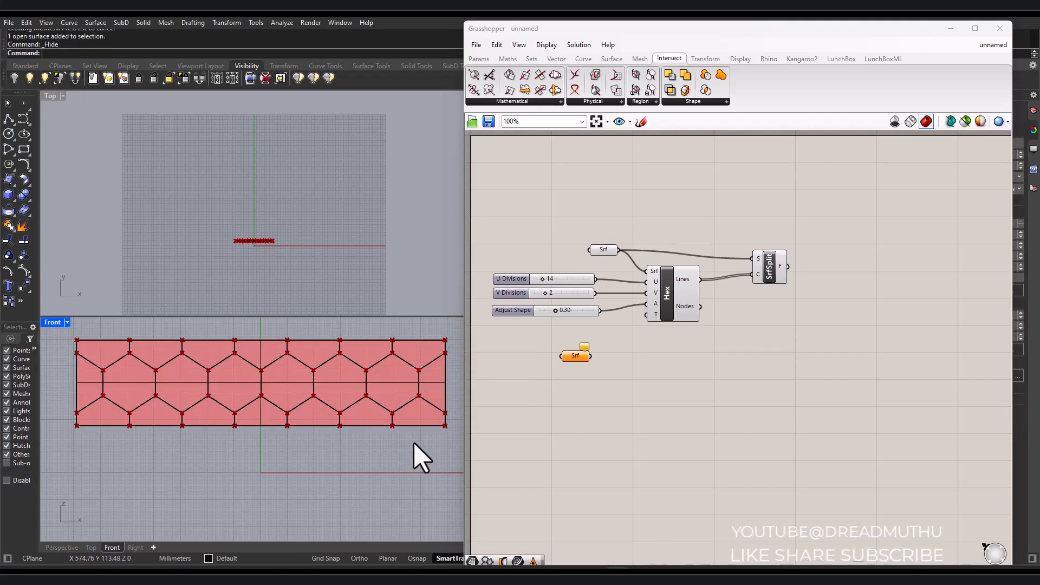
Hide the rows of partial hexagon pieces along the upper and lower edges of the grille
left_click_drag(451, 328, 77, 343)
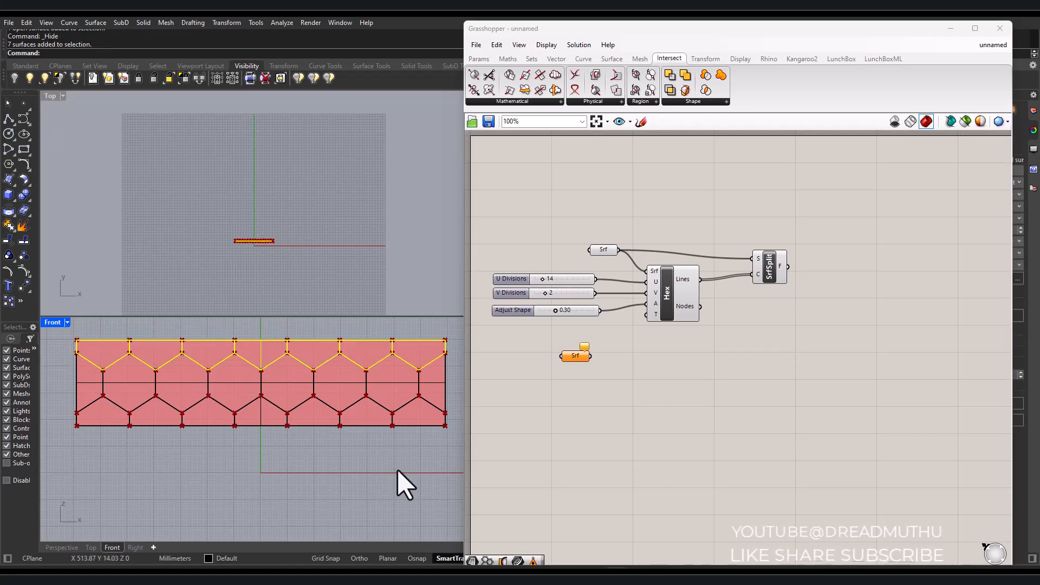
left_click_drag(459, 439, 59, 424)
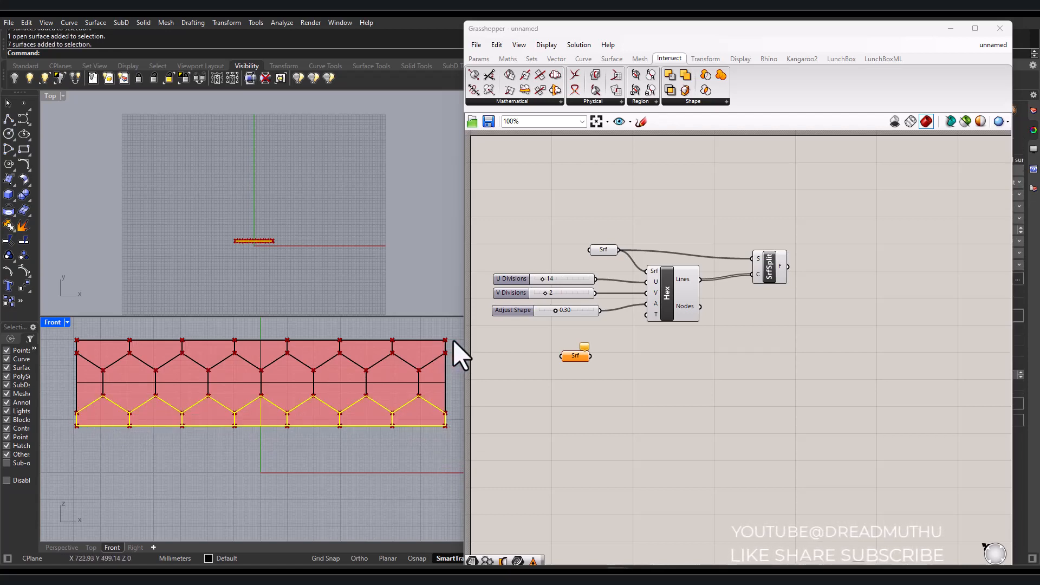
left_click_drag(454, 340, 71, 332)
left_click_drag(450, 351, 51, 325)
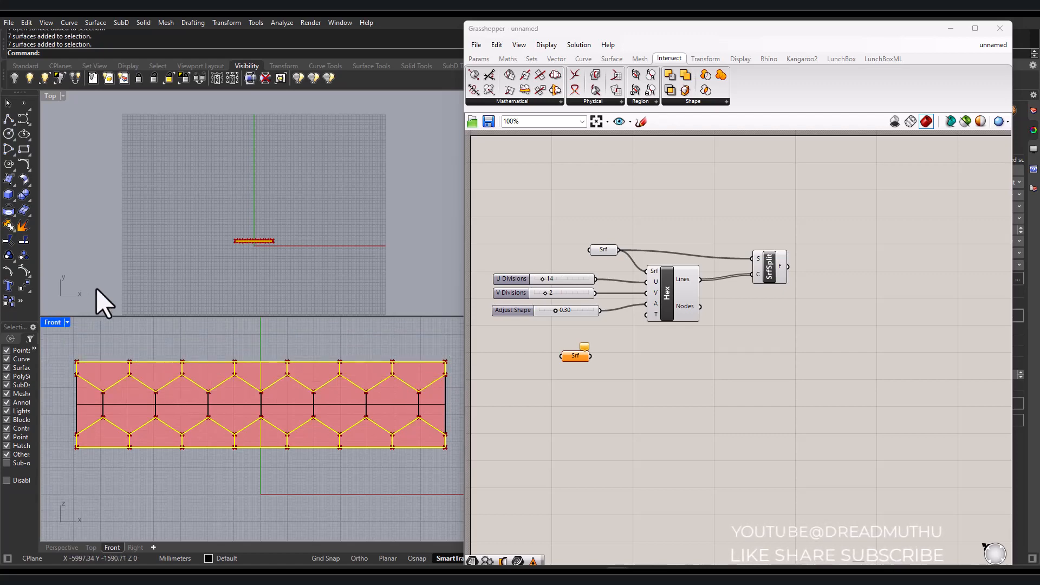
left_click(15, 78)
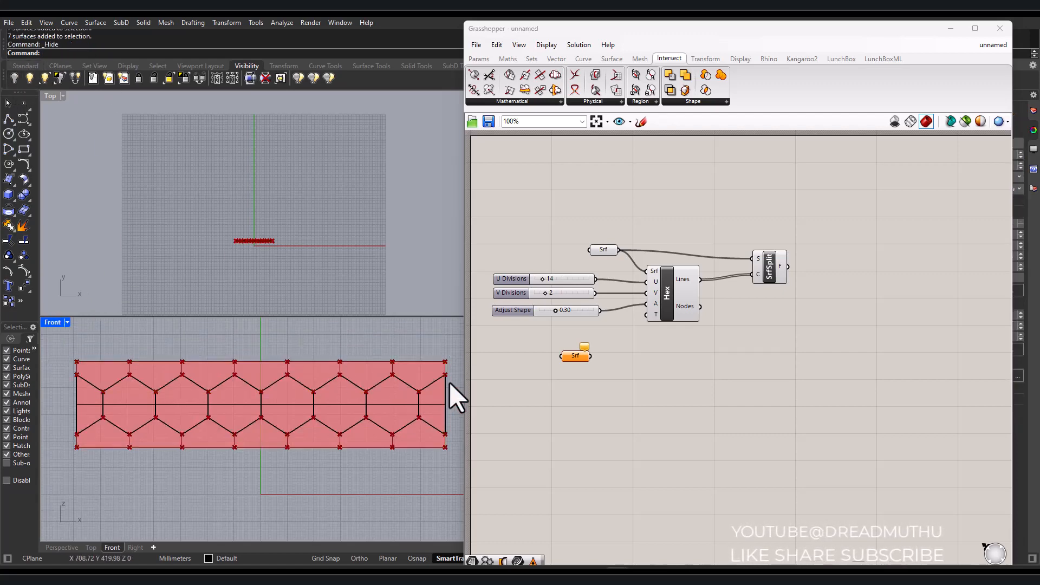
Hide the two half-hexagon pieces at the left and right ends of the grille
left_click(433, 382)
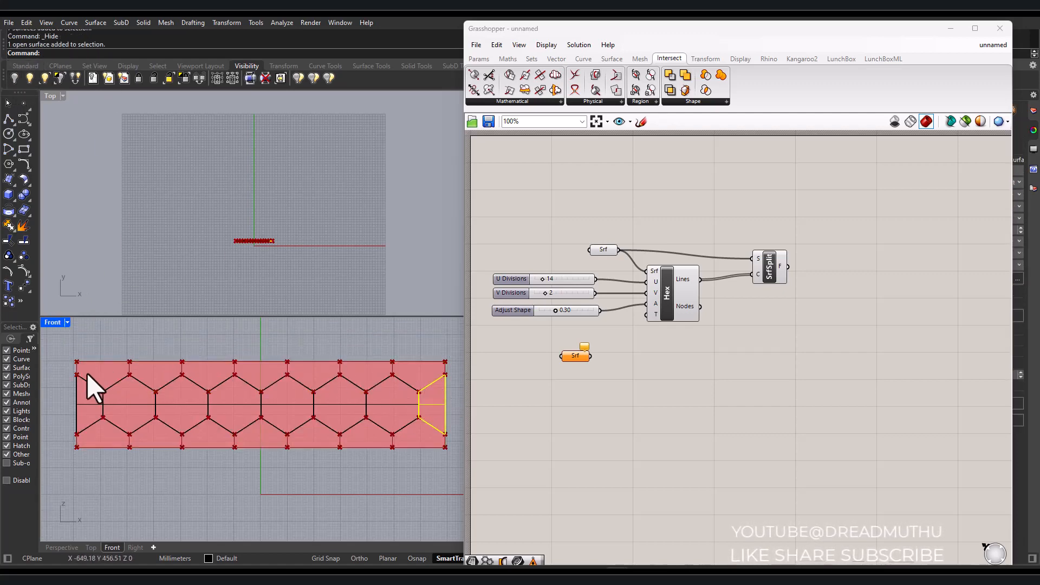
left_click(89, 389)
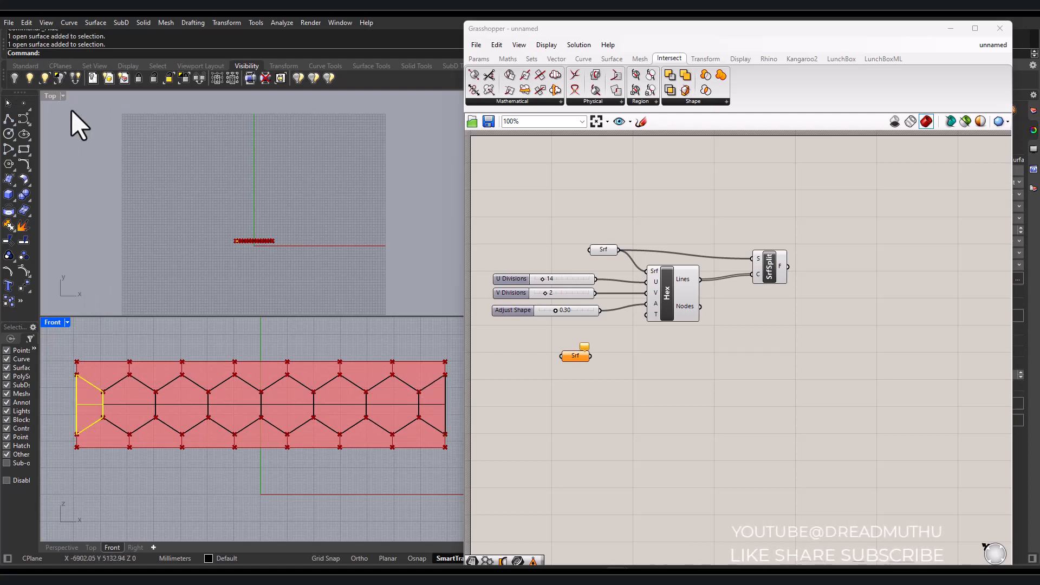
left_click(433, 381, "shift")
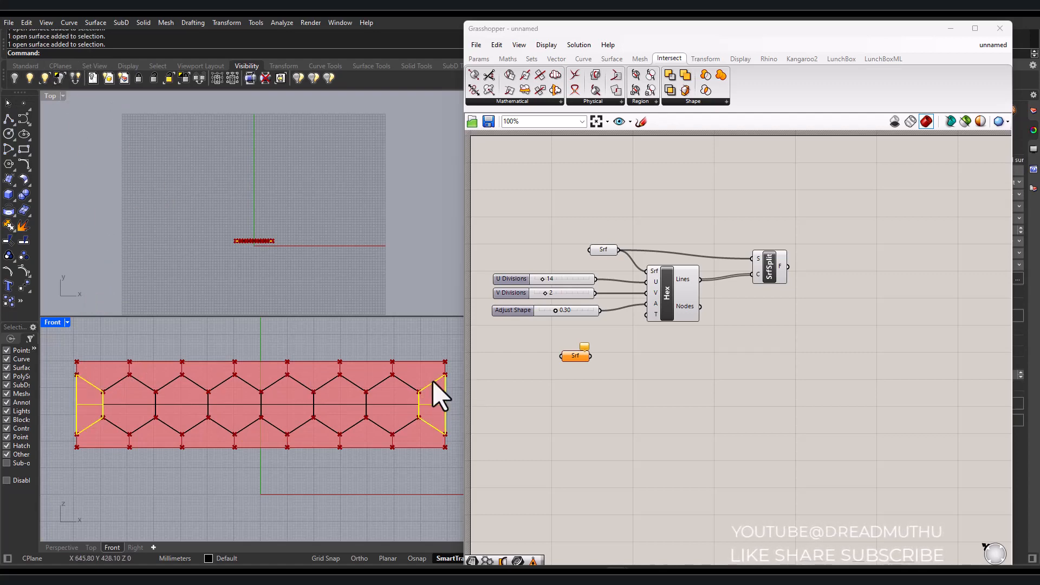
left_click(14, 78)
Assign the six full hexagon surfaces of the middle row to the new Surface parameter as multiple surfaces
left_click_drag(447, 399, 103, 405)
right_click(574, 353)
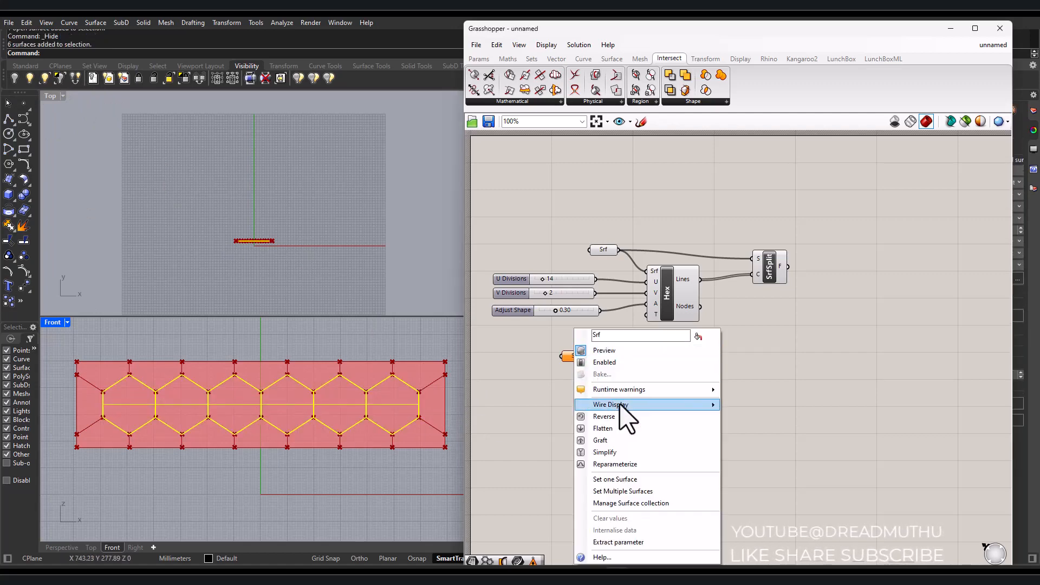
left_click(628, 490)
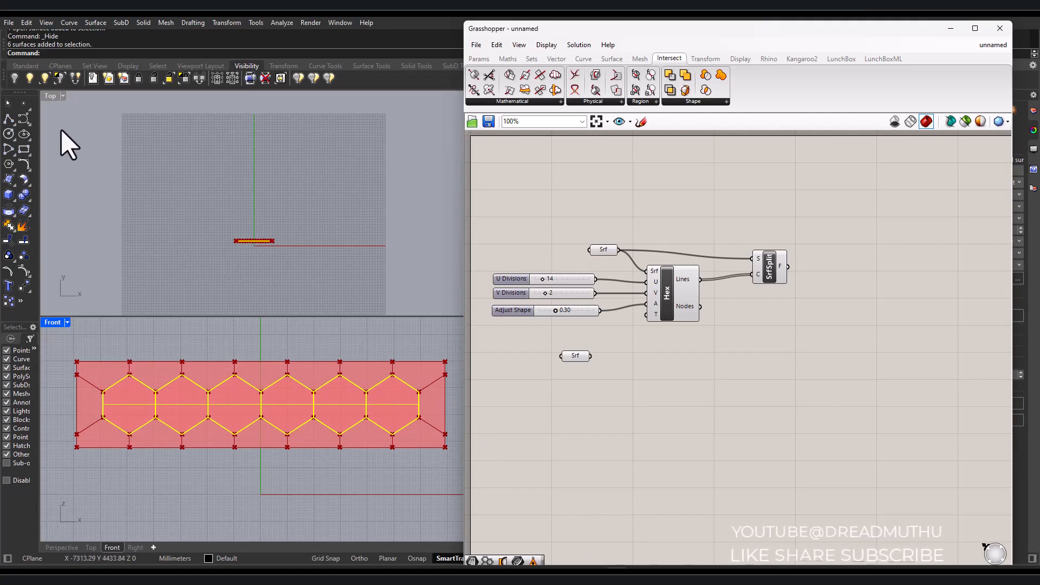
Isolate the full hexagons visually by turning off the preview of the source Surface parameter, Hex and Surface Split components
left_click(58, 77)
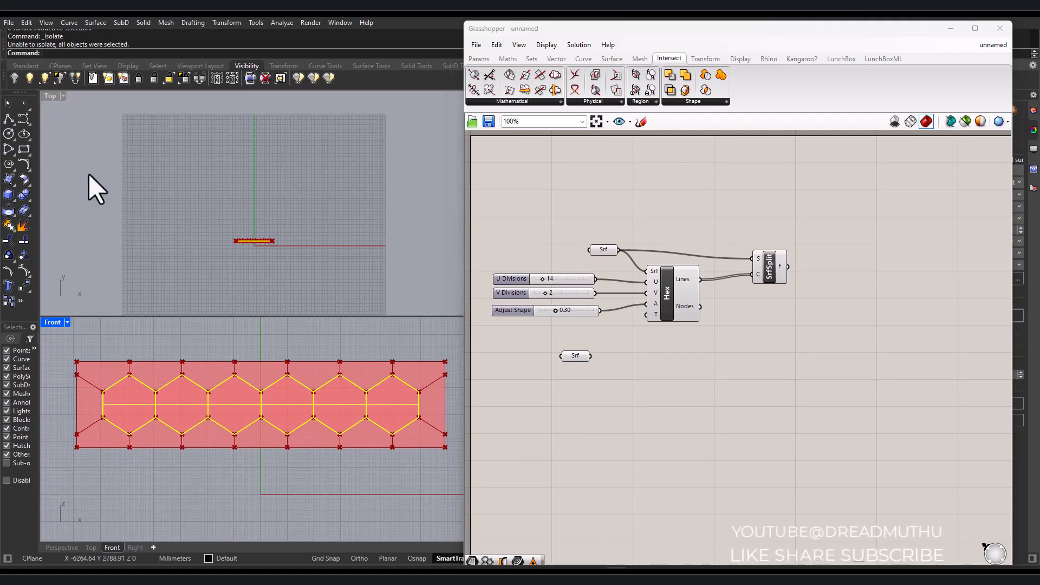
left_click_drag(493, 227, 802, 331)
middle_click(773, 260)
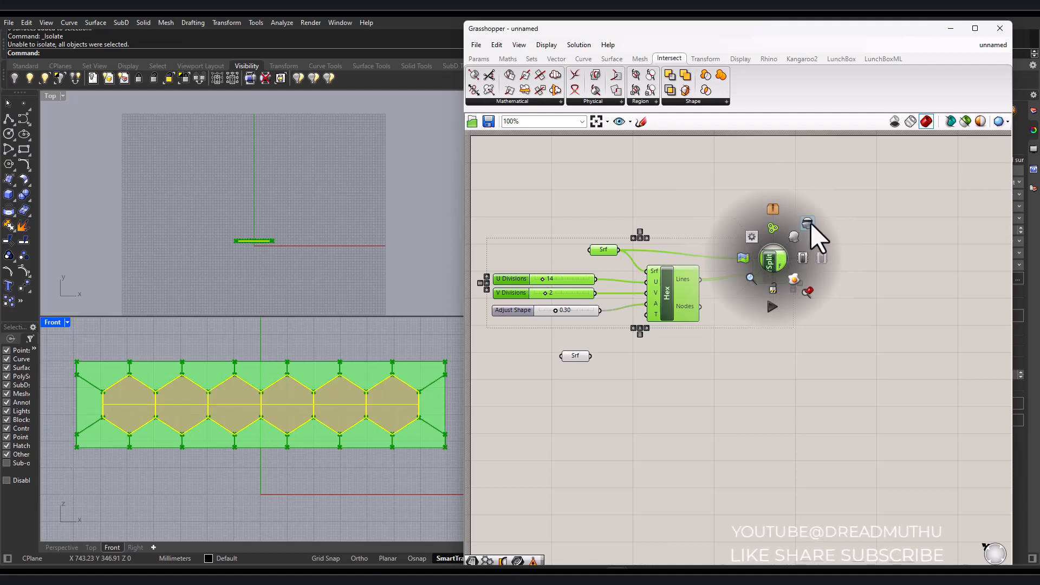
left_click(808, 223)
left_click(799, 378)
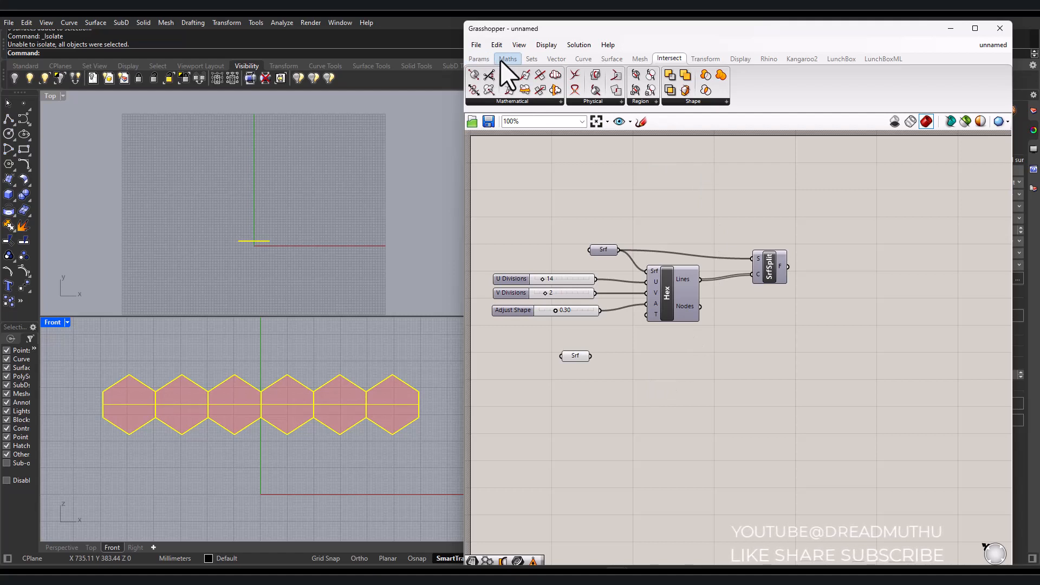
Add an Area component and feed it the Surface parameter holding the six full hexagons
left_click(611, 59)
left_click_drag(494, 75, 651, 381)
left_click_drag(591, 356, 645, 416)
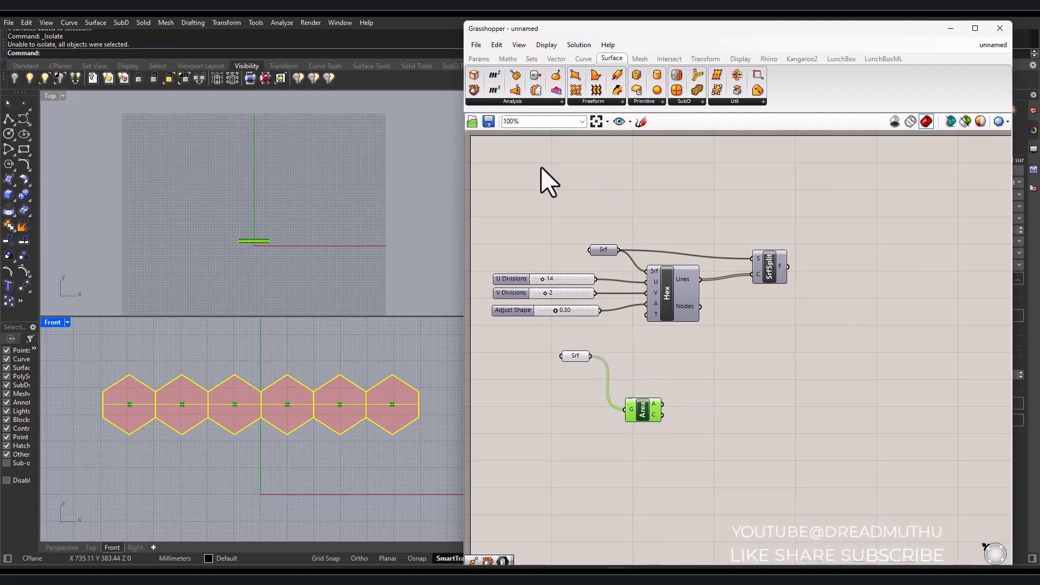
Add a Deconstruct Brep component above Area and connect the hexagon Surface parameter to its Brep input
left_click_drag(475, 90, 658, 359)
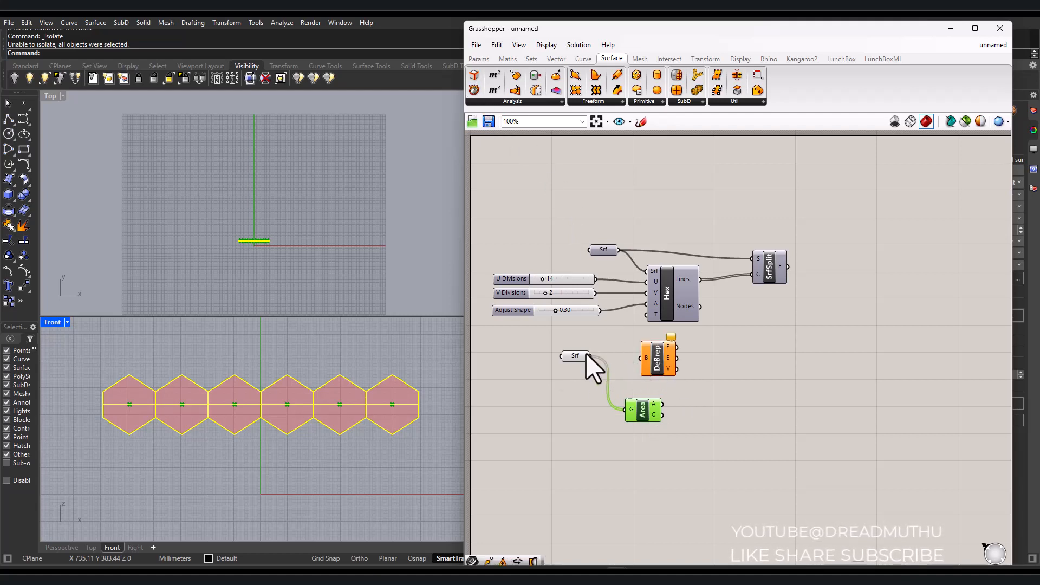
left_click_drag(591, 356, 640, 358)
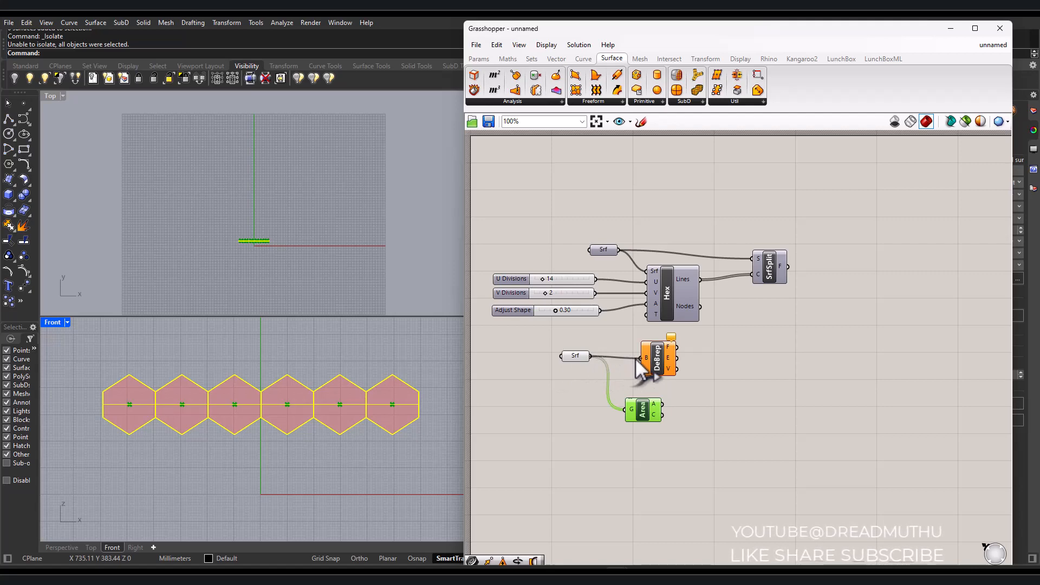
left_click_drag(573, 353, 573, 360)
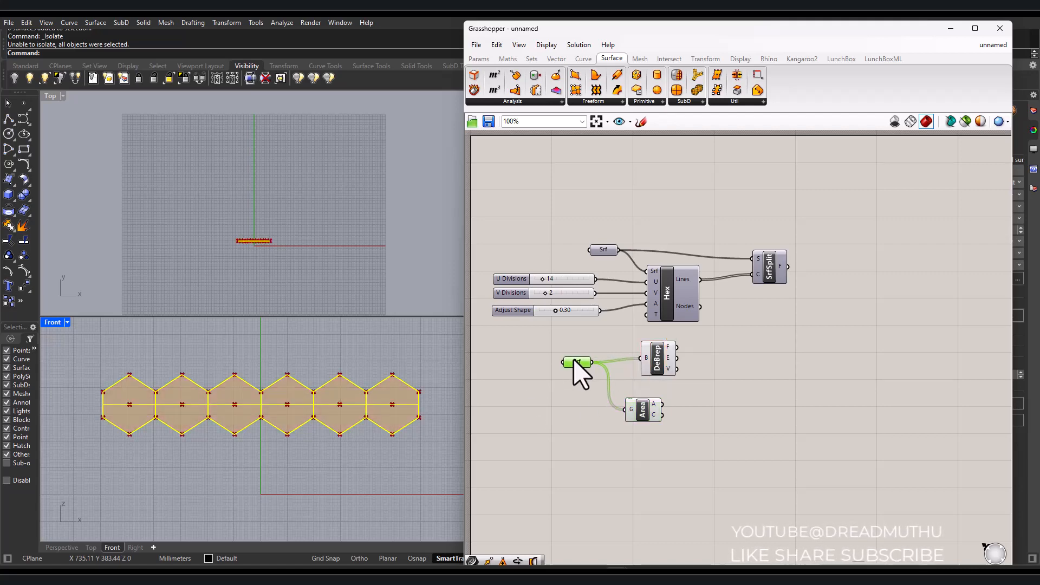
left_click(670, 460)
Add a Move component beside Area and connect the area centroids to its Geometry input
scroll(655, 409, "up", 2)
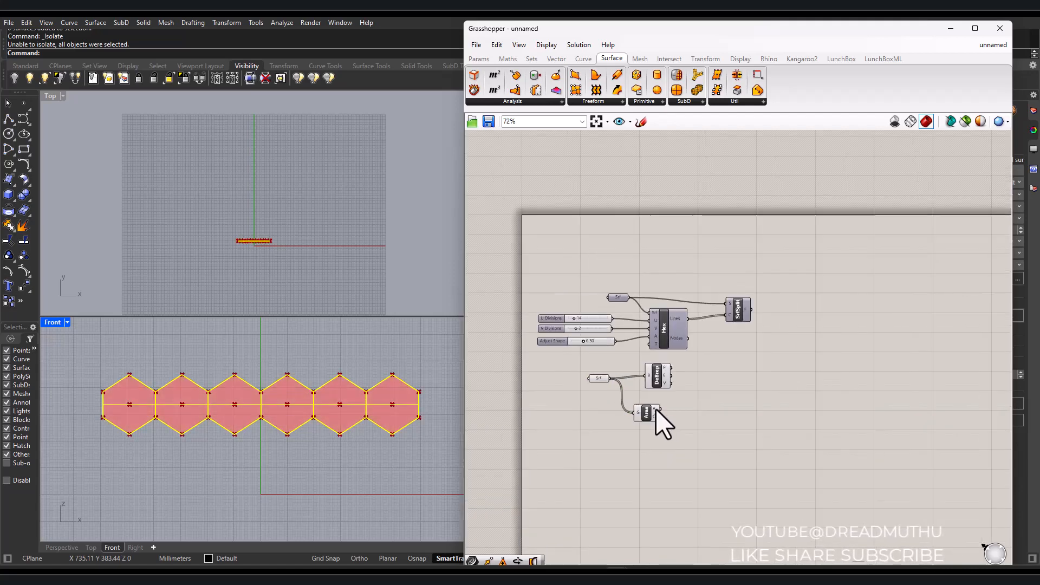
scroll(648, 415, "up", 2)
left_click_drag(636, 436, 650, 437)
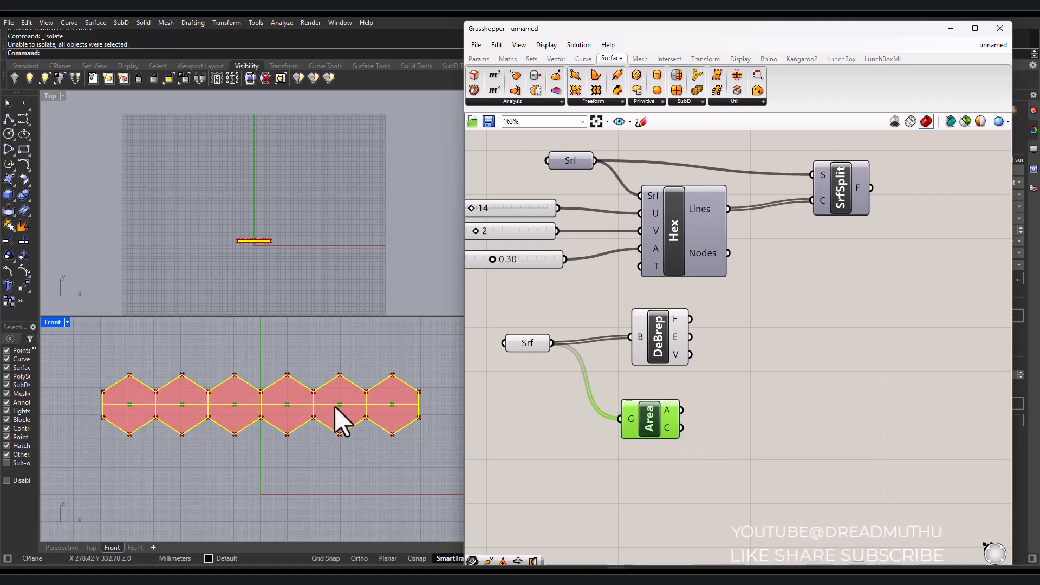
scroll(248, 239, "up", 8)
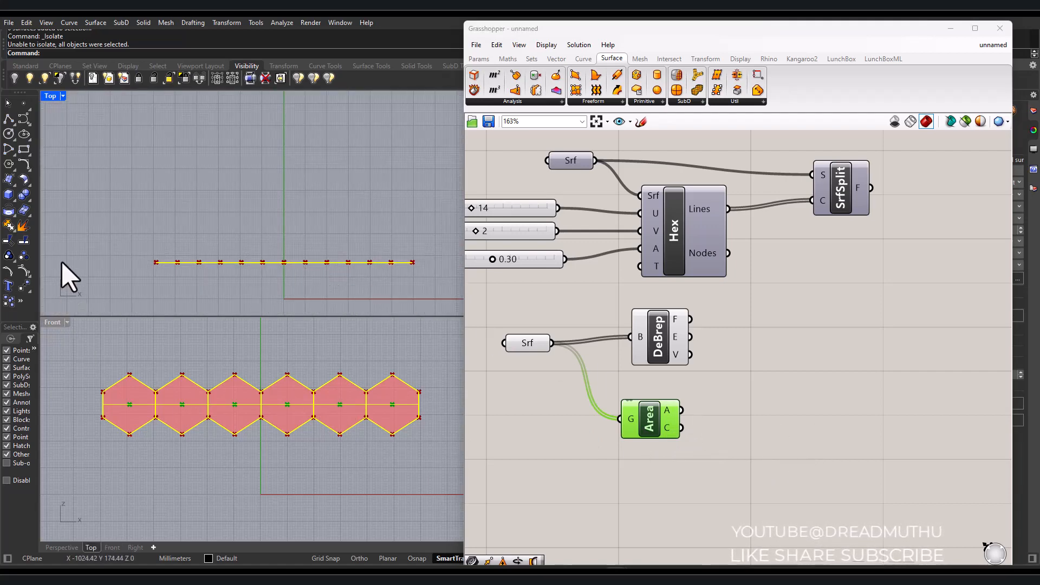
double_click(698, 444)
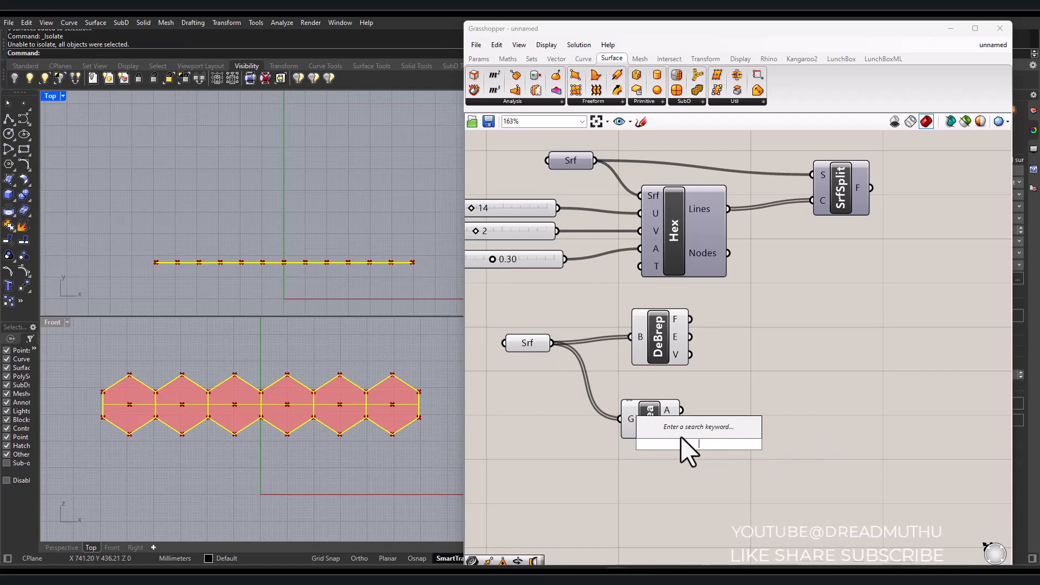
type("move")
left_click(681, 437)
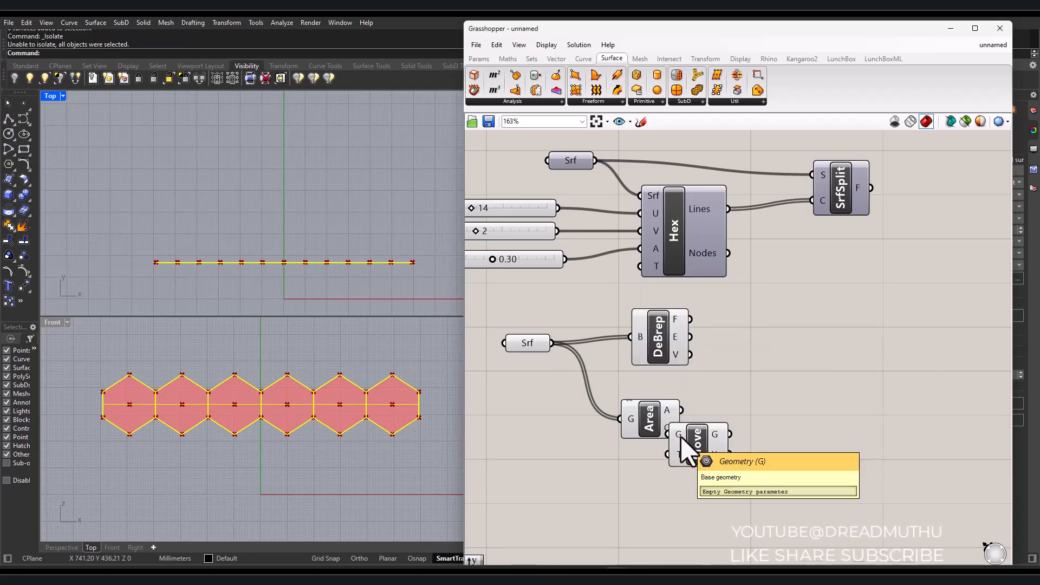
left_click_drag(703, 458, 764, 454)
left_click_drag(682, 427, 732, 431)
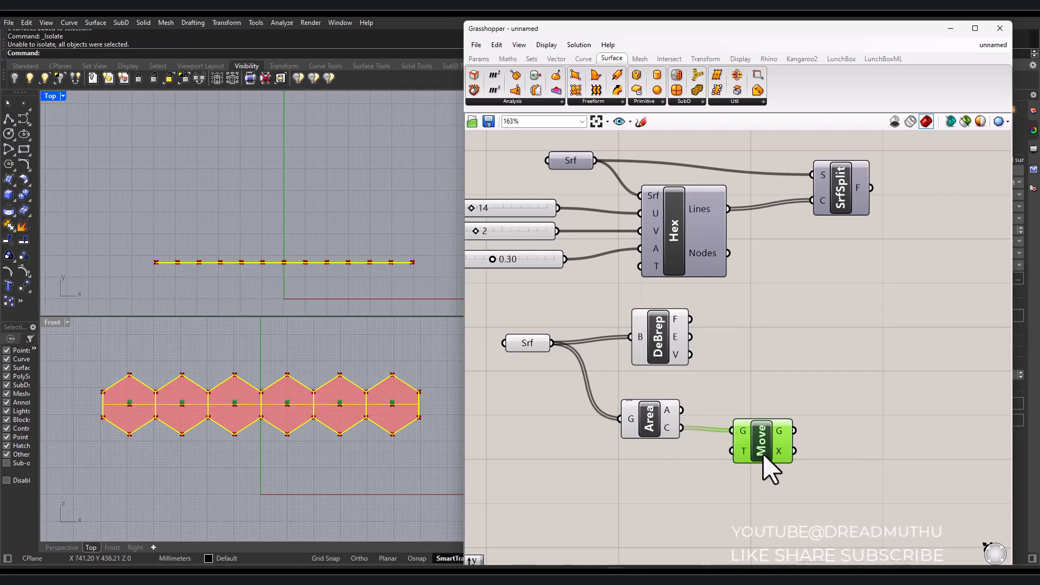
Add a Unit Y vector below Area and connect it to the Move component's translation input
double_click(648, 476)
type("y")
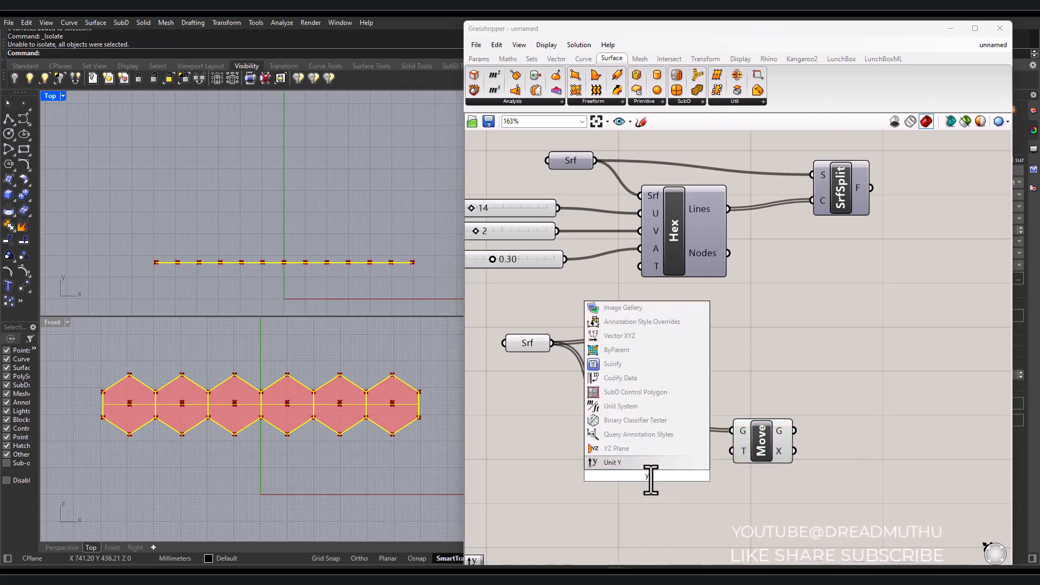
key("Return")
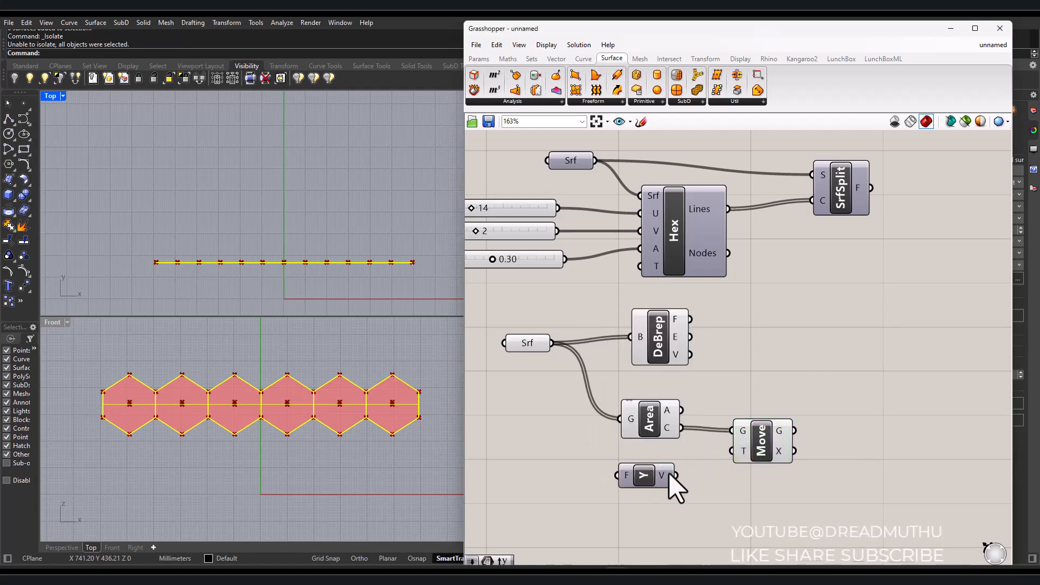
left_click_drag(677, 475, 731, 451)
left_click_drag(645, 482, 653, 469)
Create a number slider with the value 5 and connect it to the Unit Y factor input
double_click(525, 486)
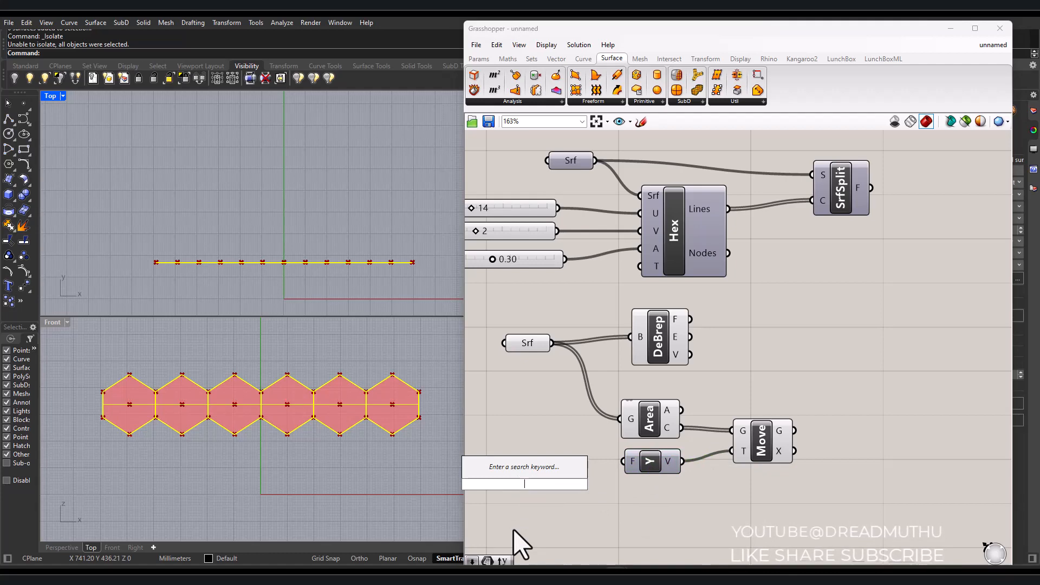
type("5")
key("Return")
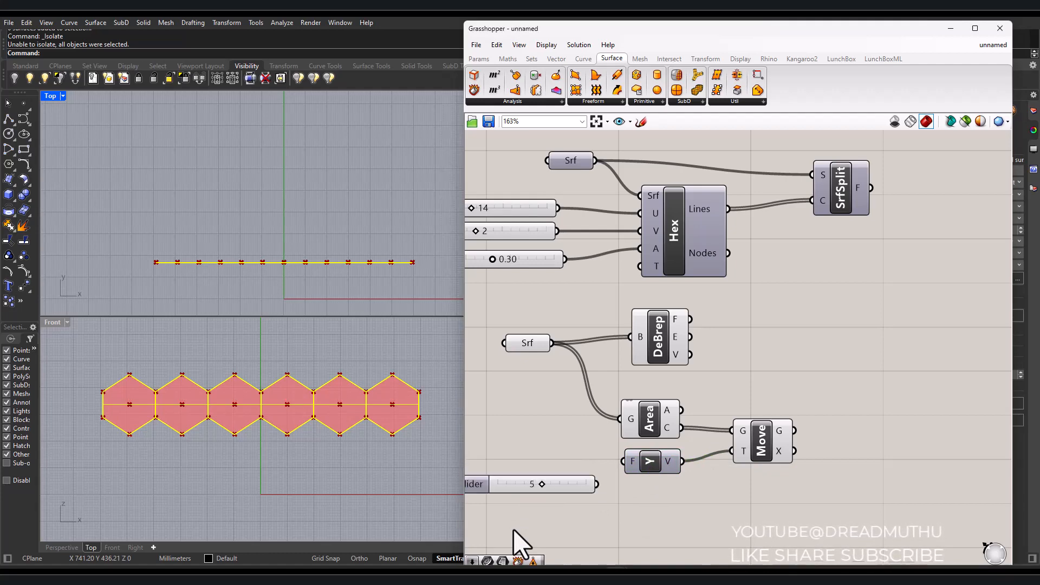
scroll(723, 328, "down", 1)
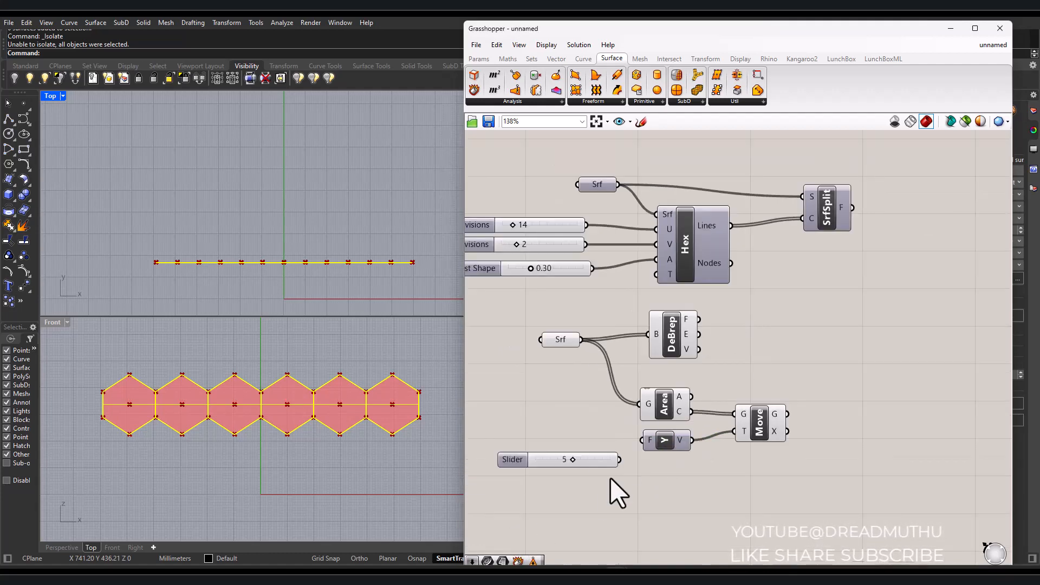
left_click_drag(620, 460, 642, 441)
left_click_drag(521, 463, 516, 441)
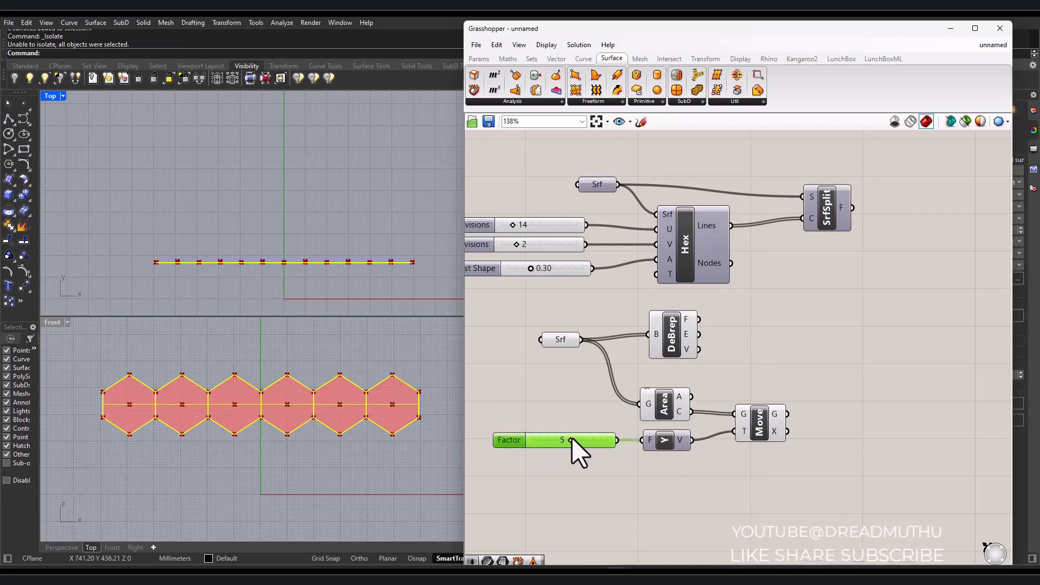
Set the Unit Y factor slider to 10 and check the offset of the moved centroids in the Top view
left_click_drag(592, 440, 626, 440)
scroll(309, 267, "up", 11)
scroll(259, 205, "up", 7)
scroll(323, 248, "down", 4)
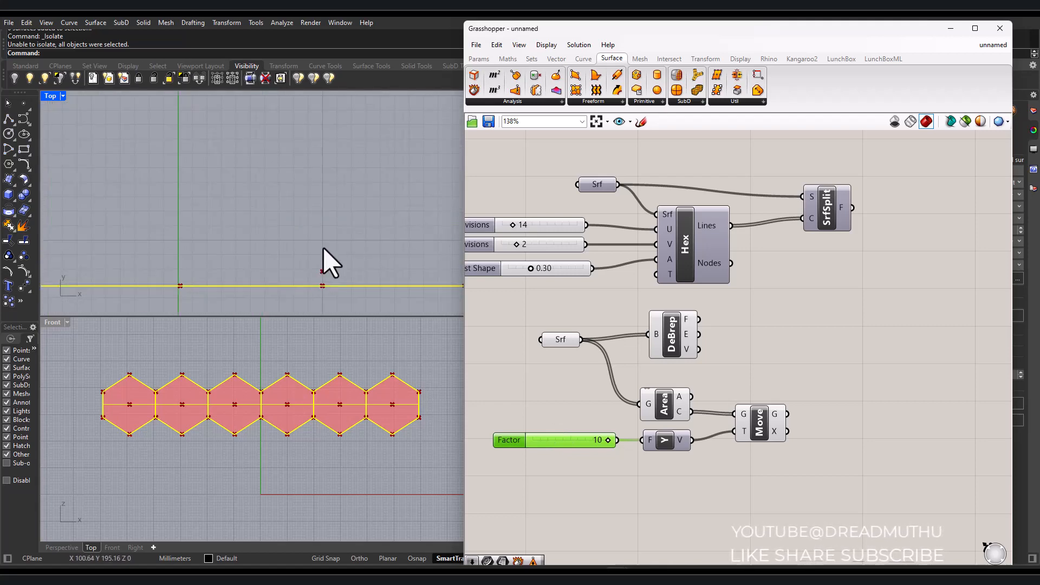
scroll(284, 253, "down", 8)
scroll(279, 261, "down", 4)
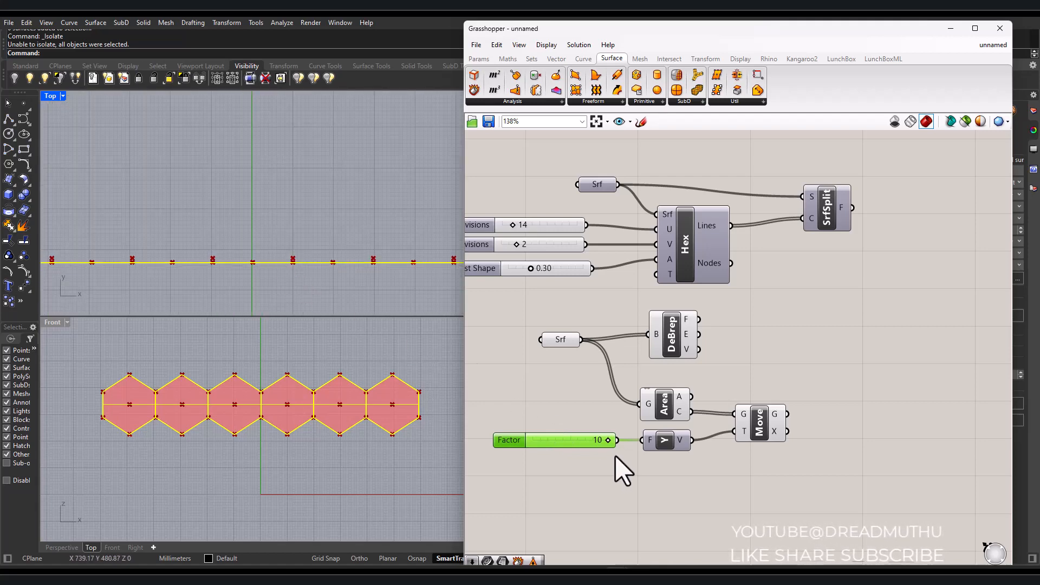
Add a Curve parameter beside Deconstruct Brep and connect the hexagons' edges output to it
scroll(583, 462, "down", 1)
scroll(580, 463, "down", 1)
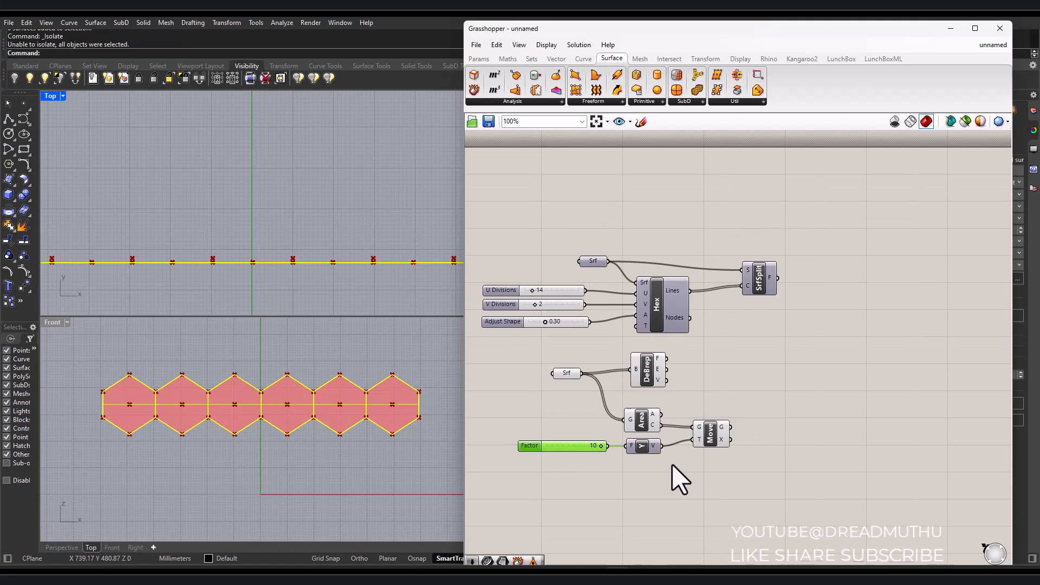
scroll(596, 450, "down", 1)
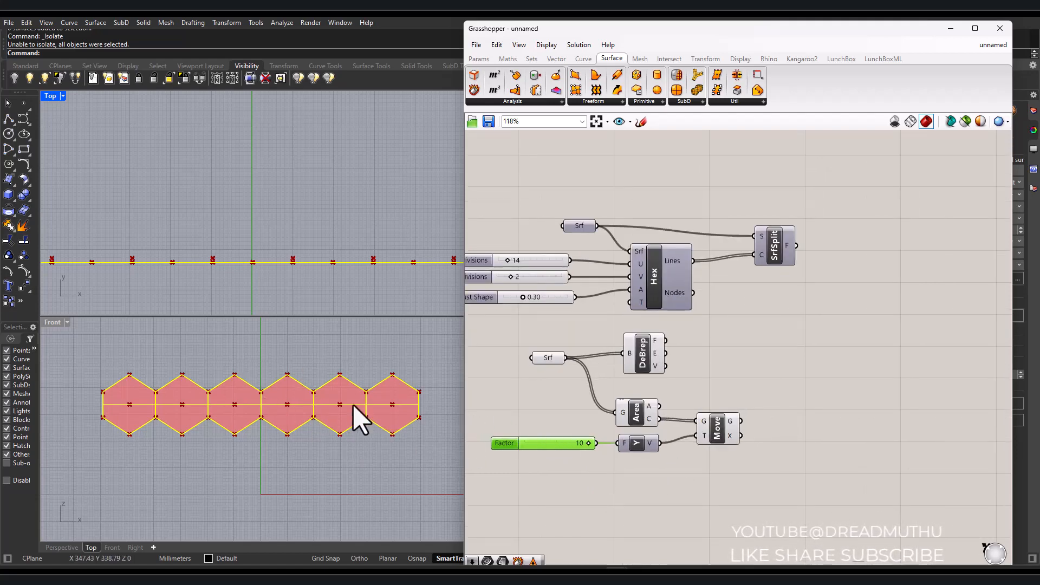
scroll(281, 401, "up", 3)
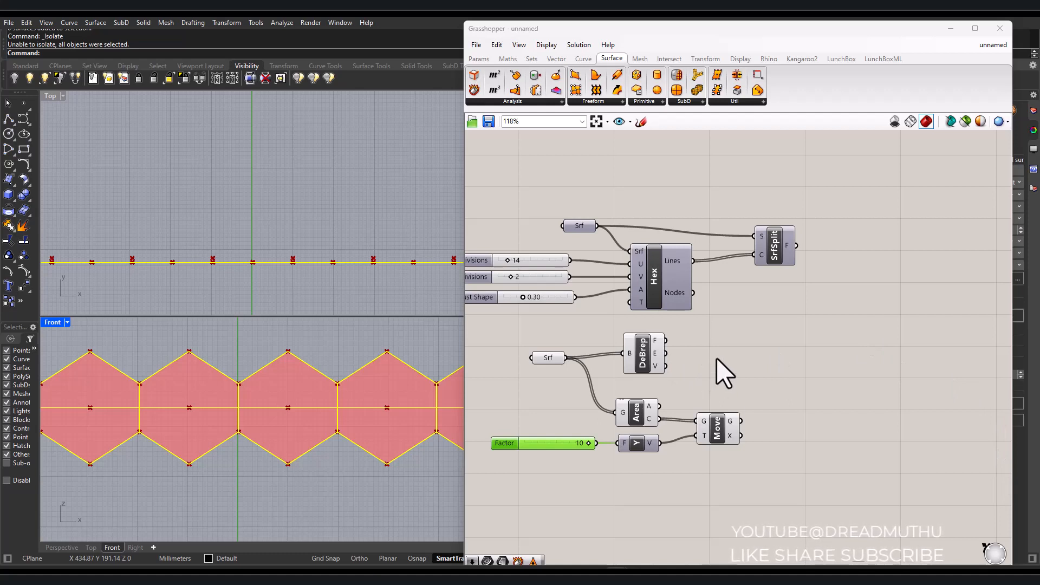
left_click(480, 58)
left_click_drag(510, 75, 665, 354)
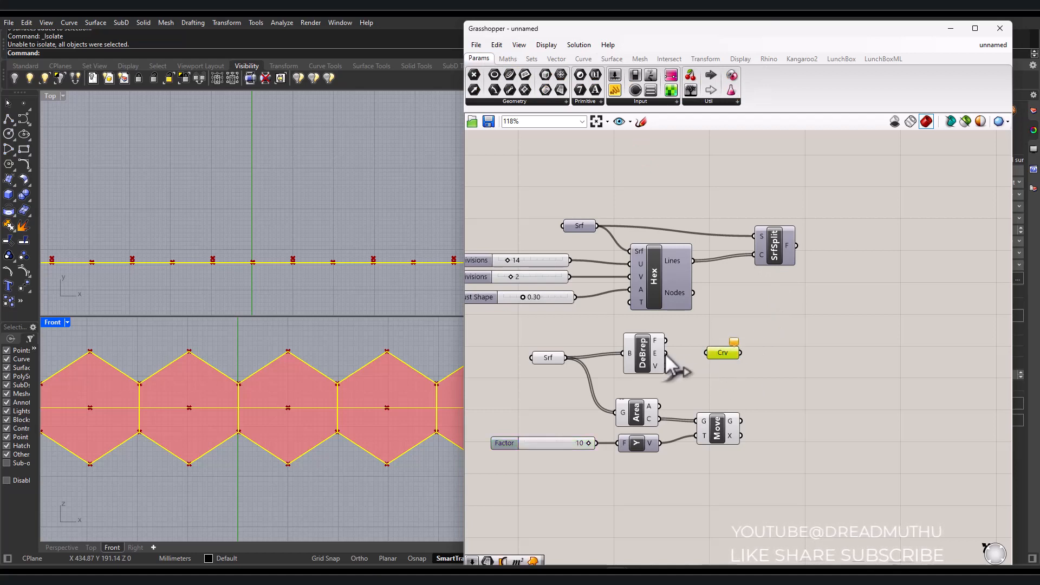
left_click_drag(731, 352, 723, 351)
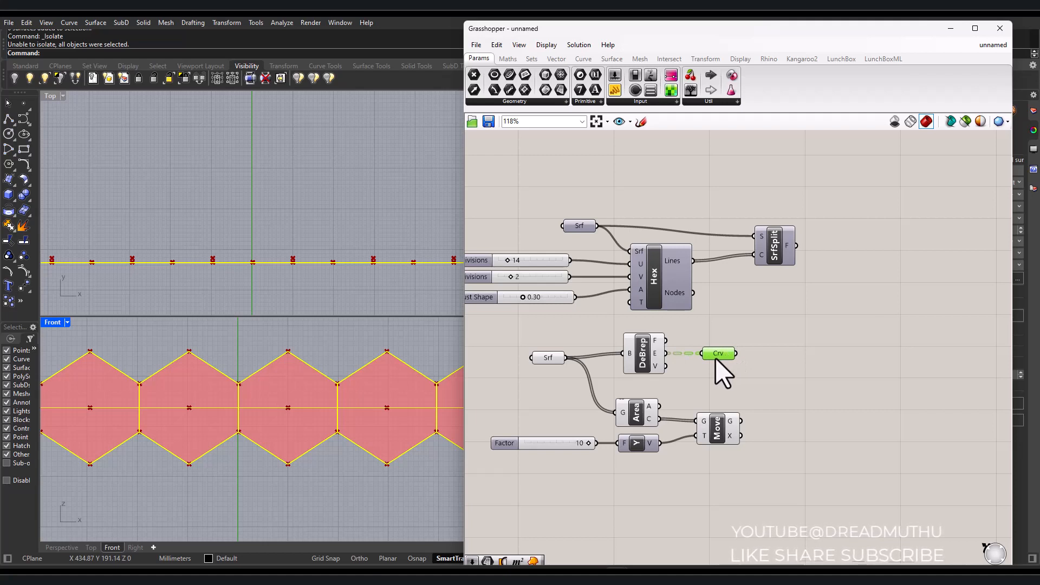
Add an Extrude Point component with the Curve parameter as its base and the moved centroids as its extrusion tip
left_click(612, 60)
left_click(621, 101)
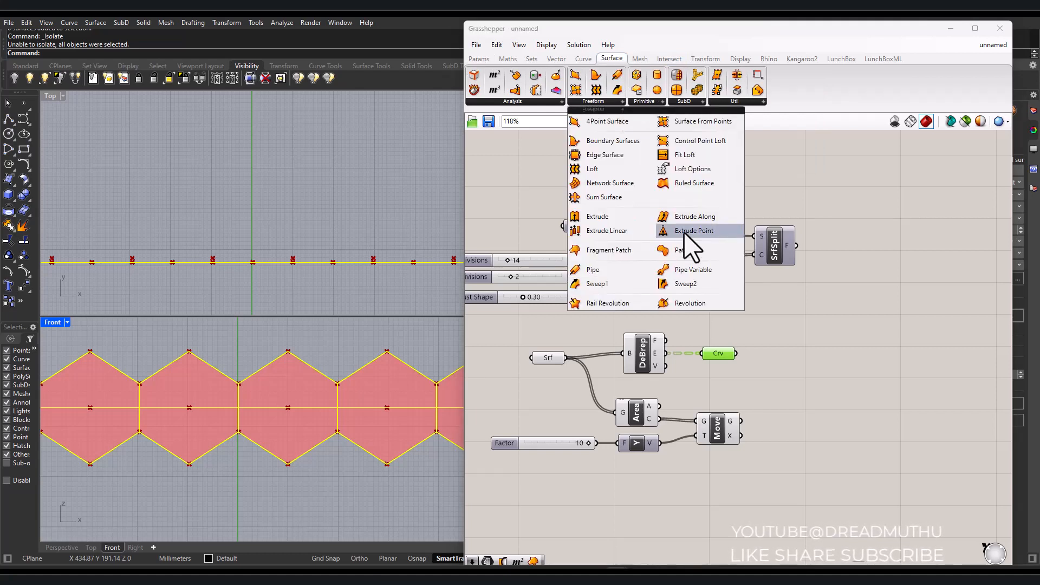
left_click_drag(693, 232, 803, 360)
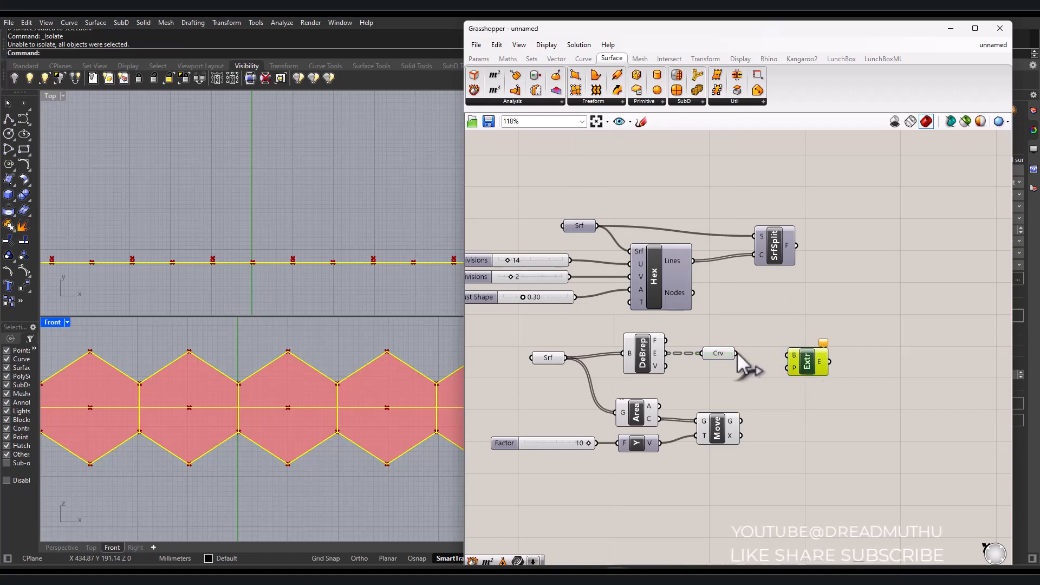
left_click_drag(737, 353, 788, 354)
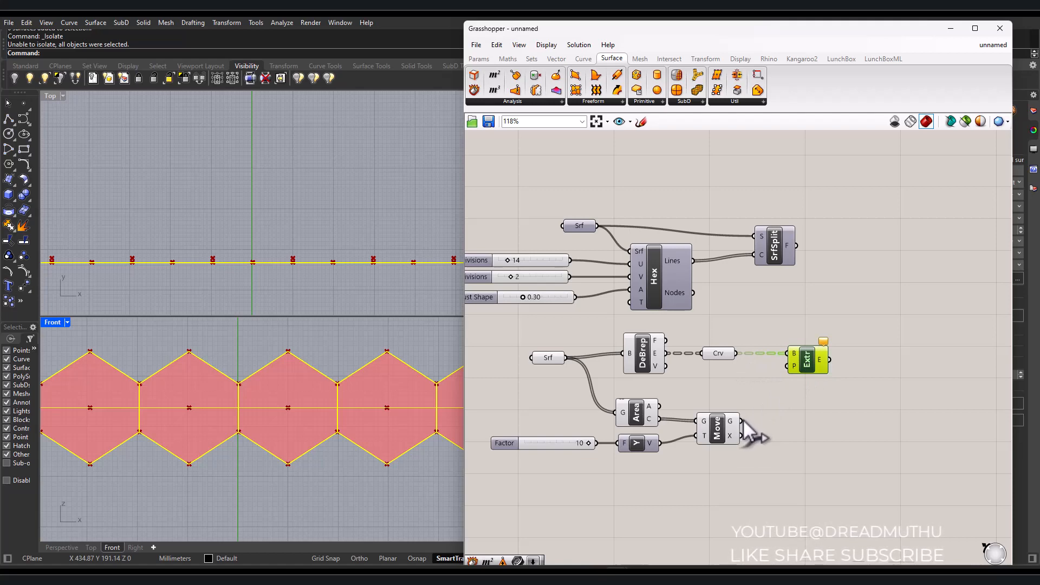
left_click_drag(742, 421, 786, 367)
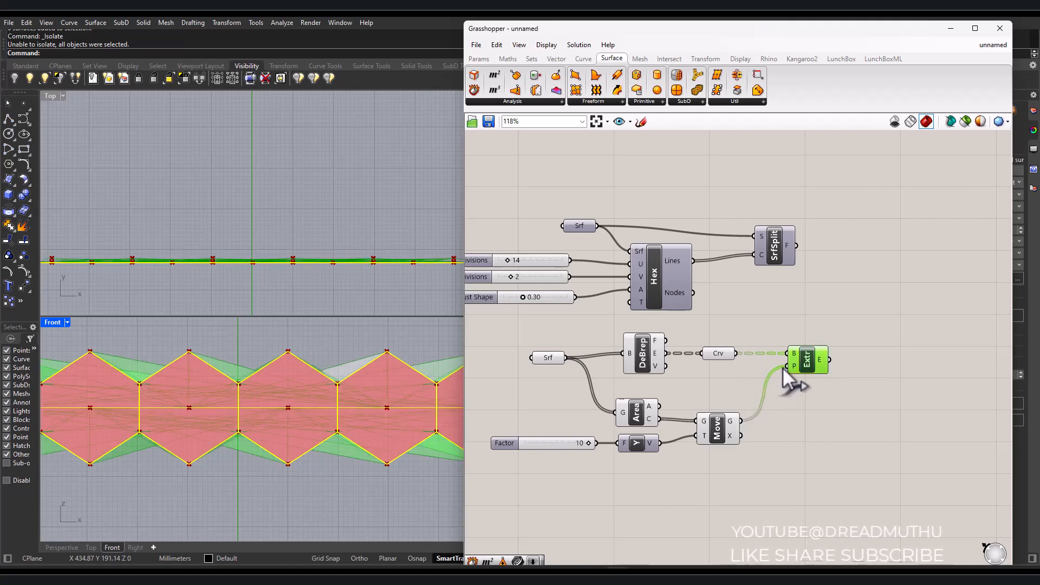
Inspect the point extrusions in the Top and Front views and flatten the Move component's geometry output
scroll(268, 233, "down", 3)
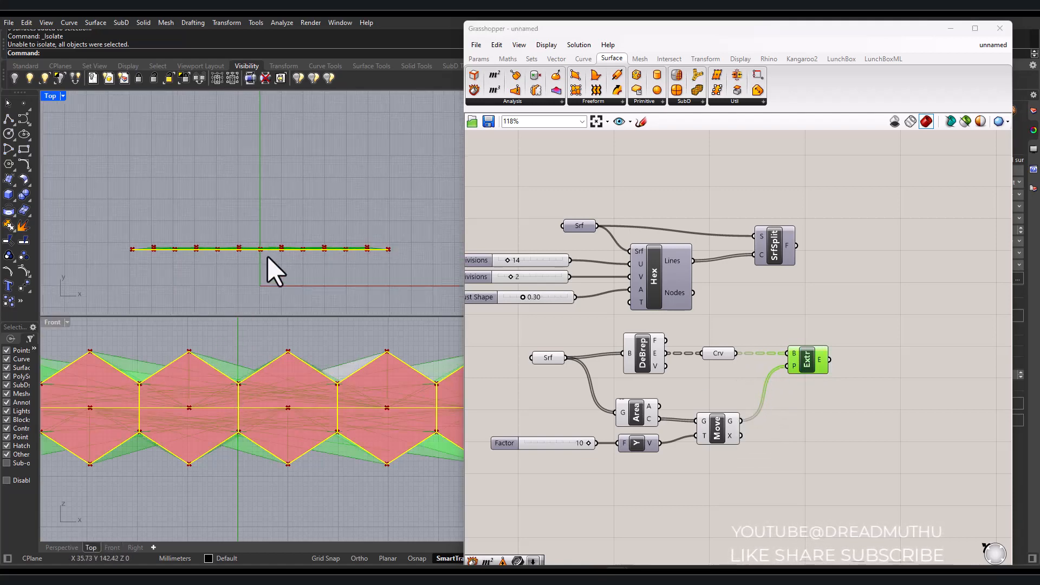
scroll(243, 354, "up", 2)
scroll(246, 358, "down", 2)
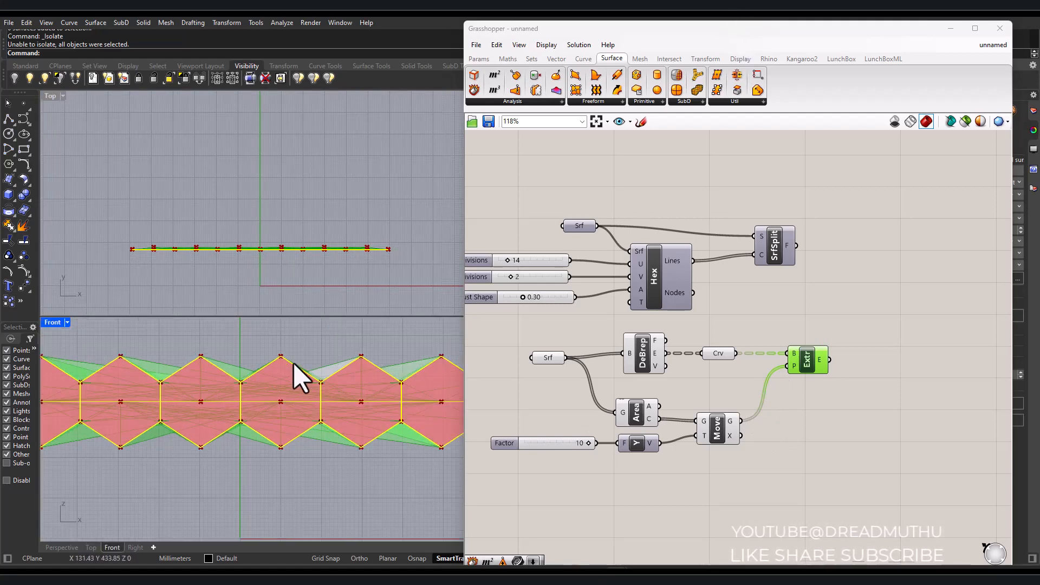
scroll(294, 366, "down", 3)
scroll(262, 373, "up", 1)
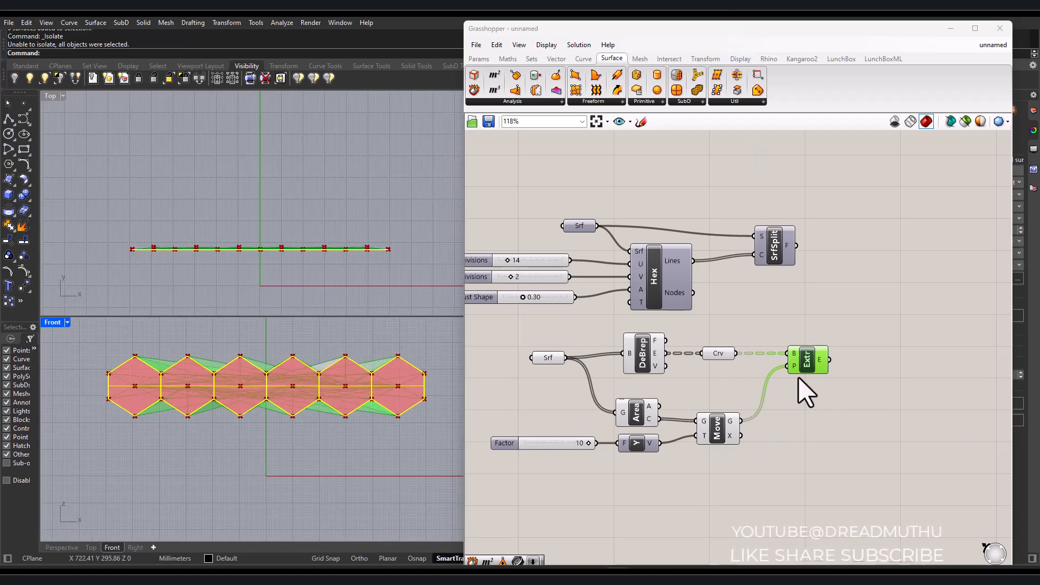
right_click(733, 421)
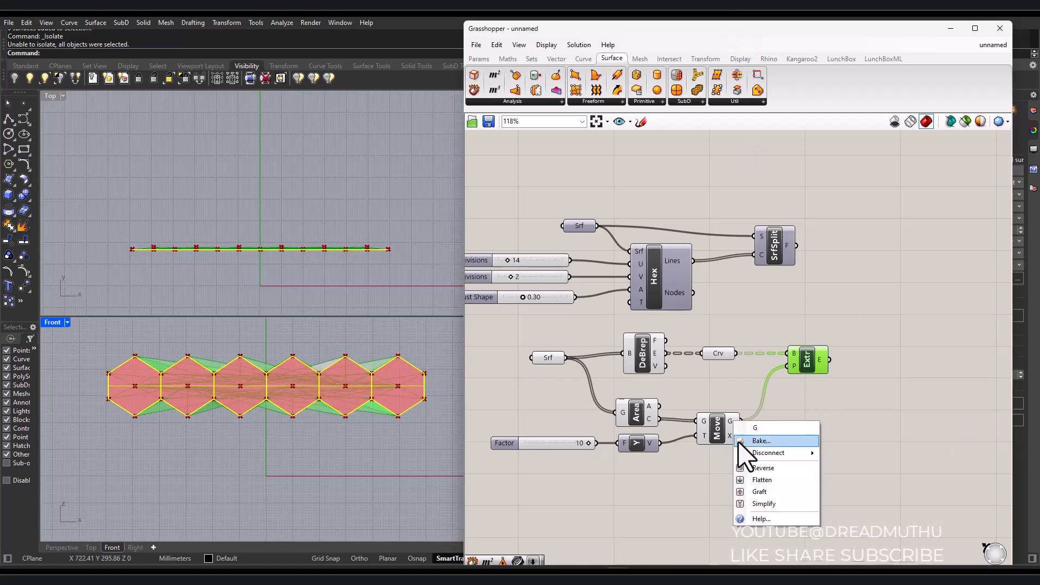
left_click(766, 490)
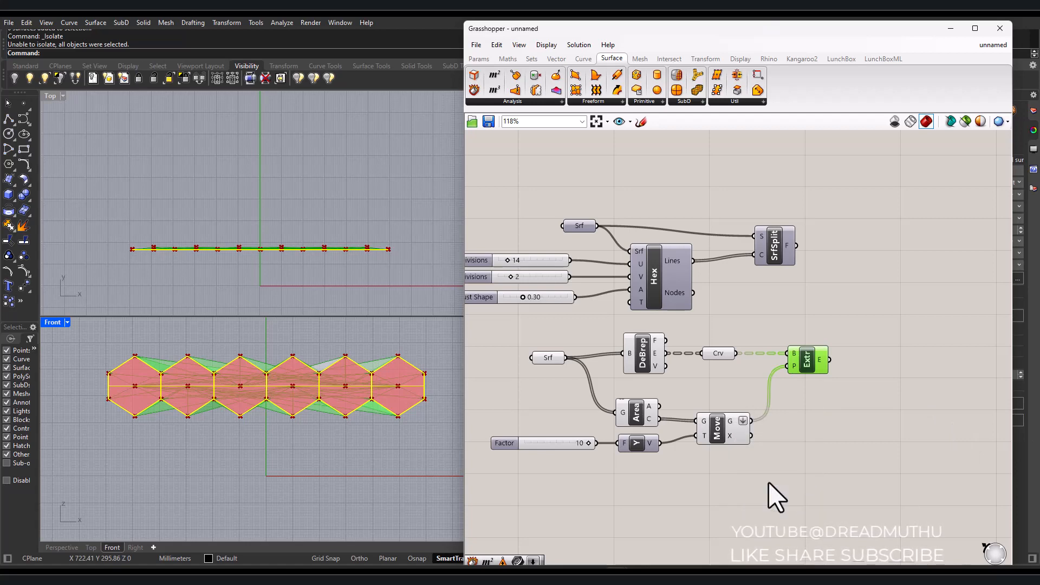
Try reversing the order of the Move component's geometry output
right_click(745, 421)
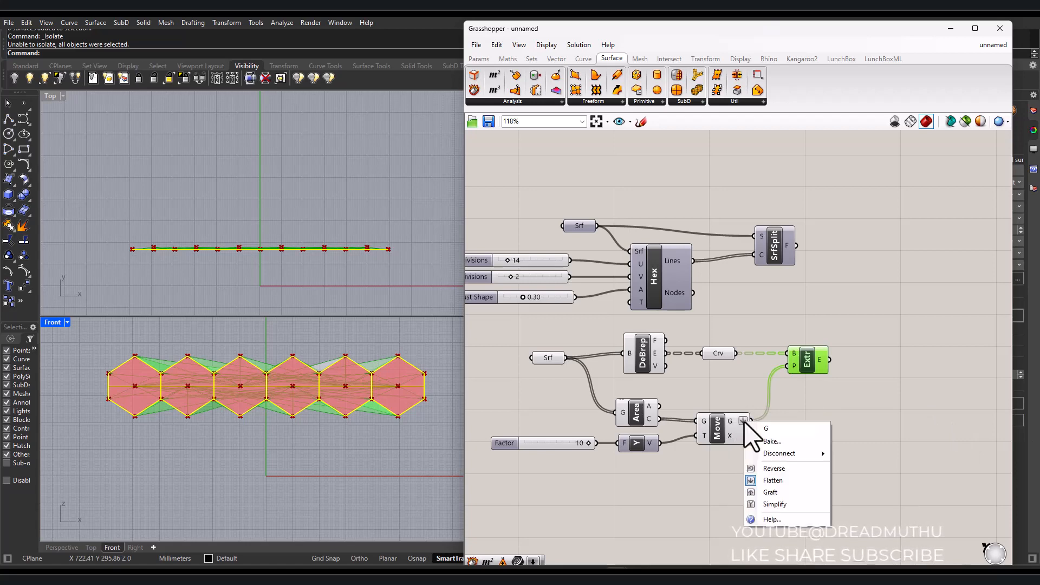
left_click(780, 466)
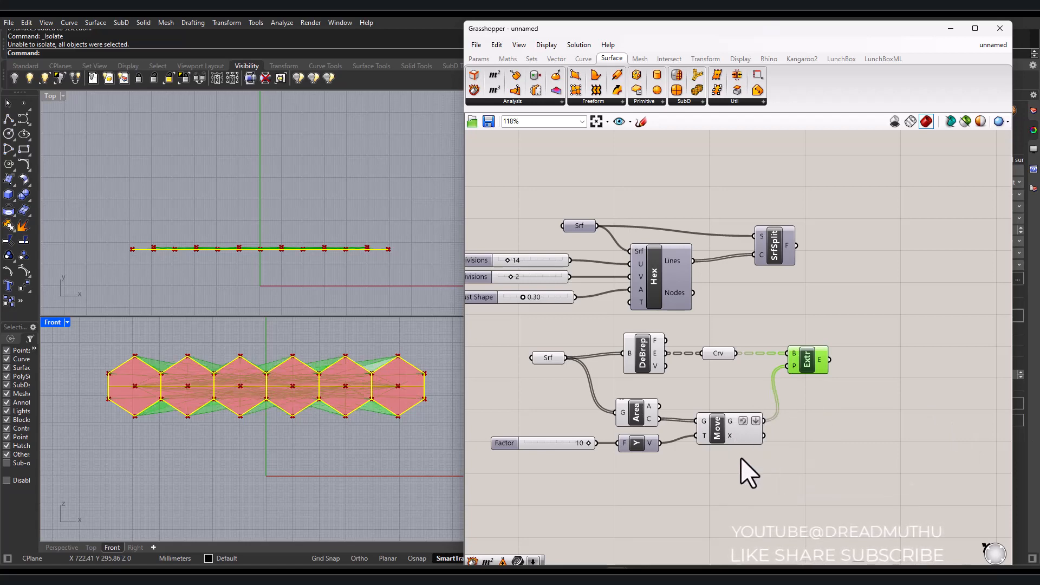
right_click(753, 421)
left_click(783, 467)
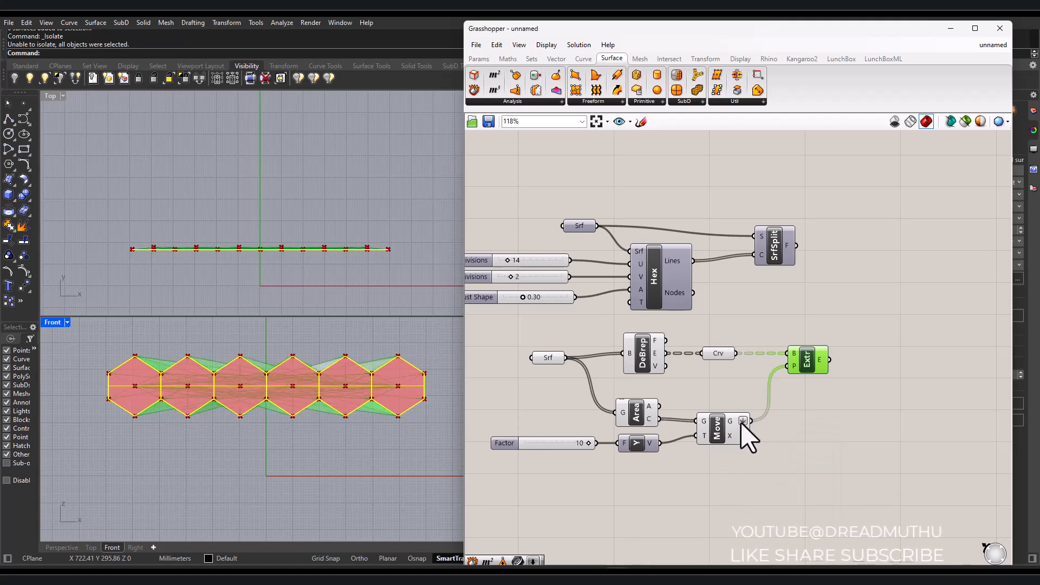
Graft the Move component's geometry output and inspect the point extrusions up close in the Front view
right_click(743, 422)
left_click(773, 493)
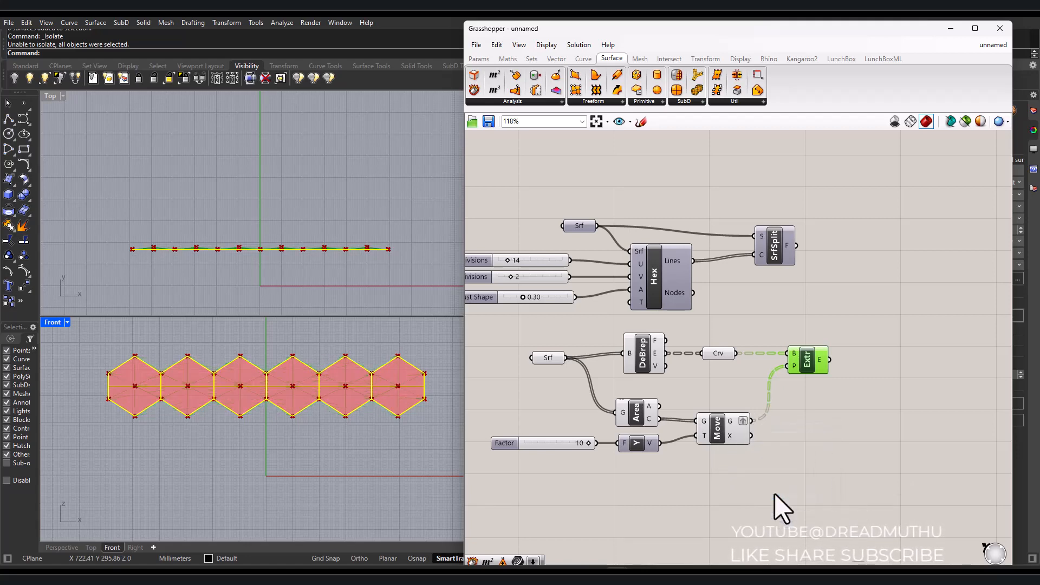
scroll(753, 441, "up", 3)
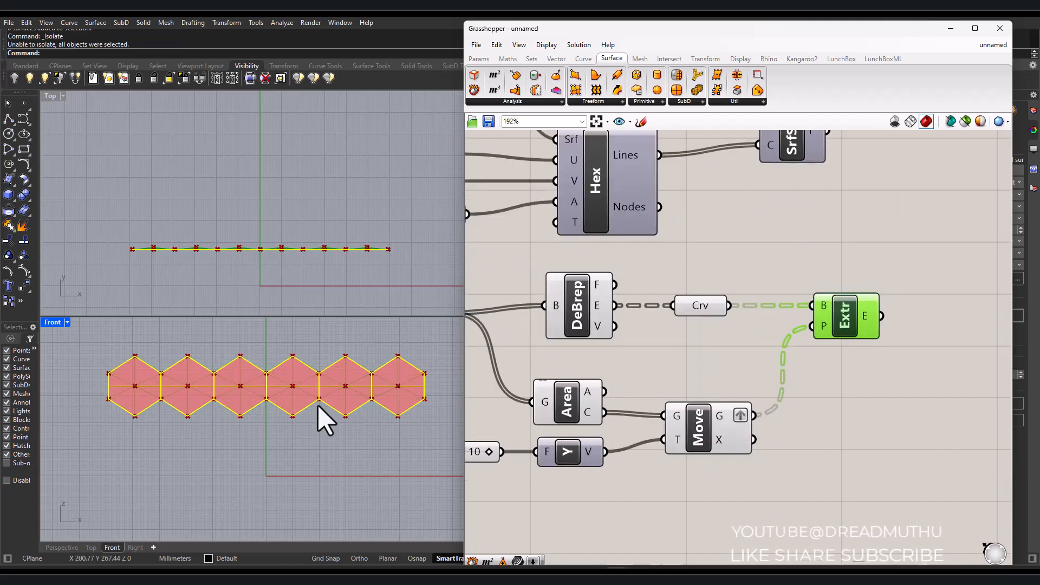
scroll(316, 366, "up", 3)
scroll(310, 377, "up", 2)
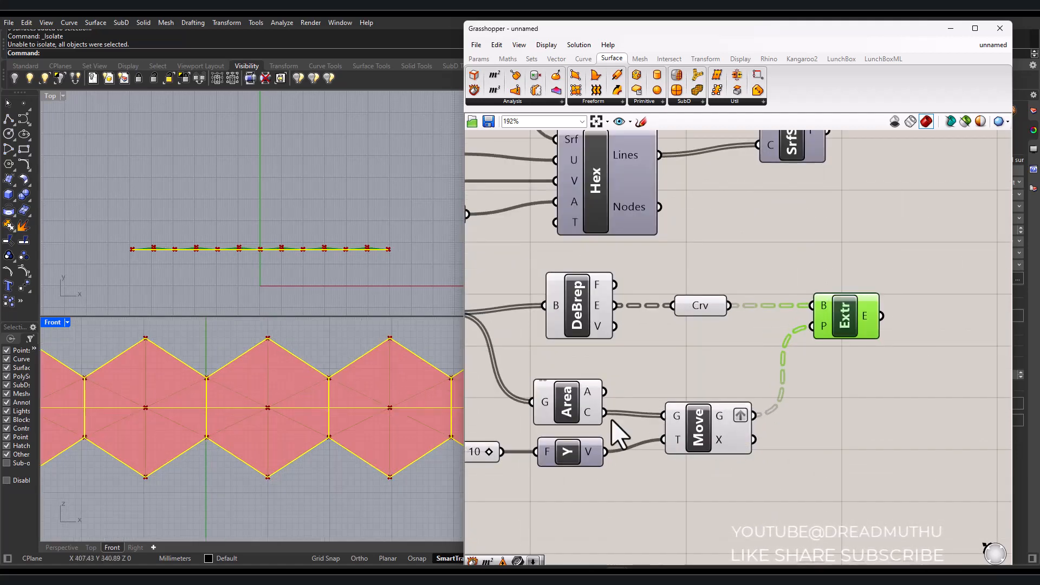
right_click(741, 416)
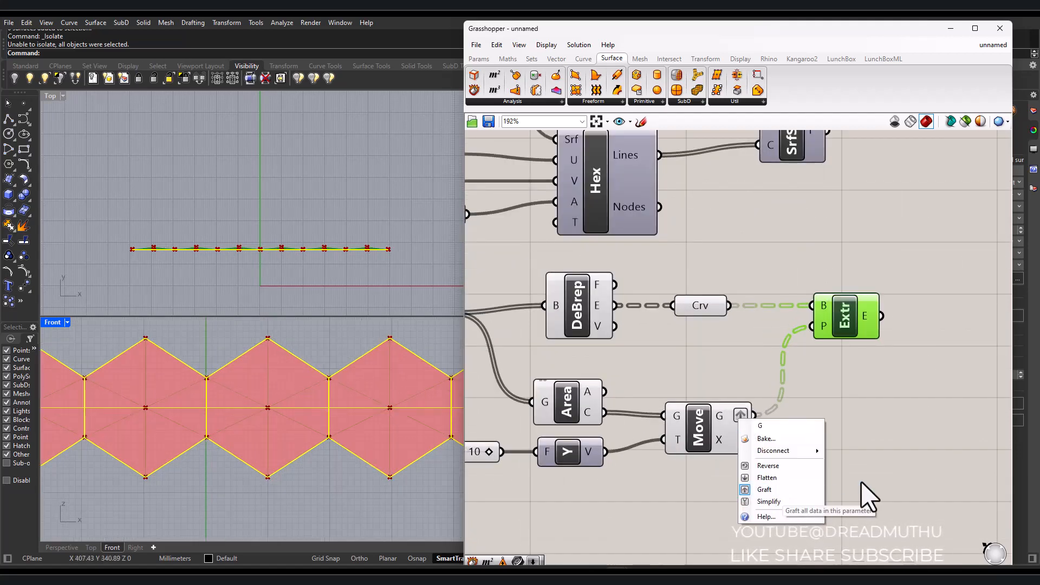
left_click(921, 431)
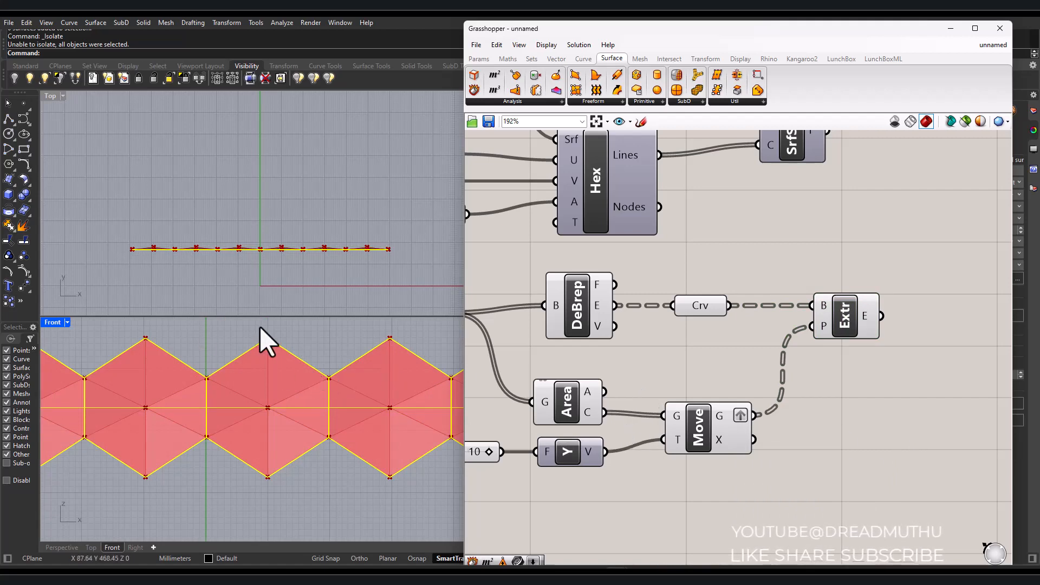
Shift the Grasshopper window clear of the Perspective view and delete the Factor slider feeding the Unit Y component
scroll(261, 329, "down", 3)
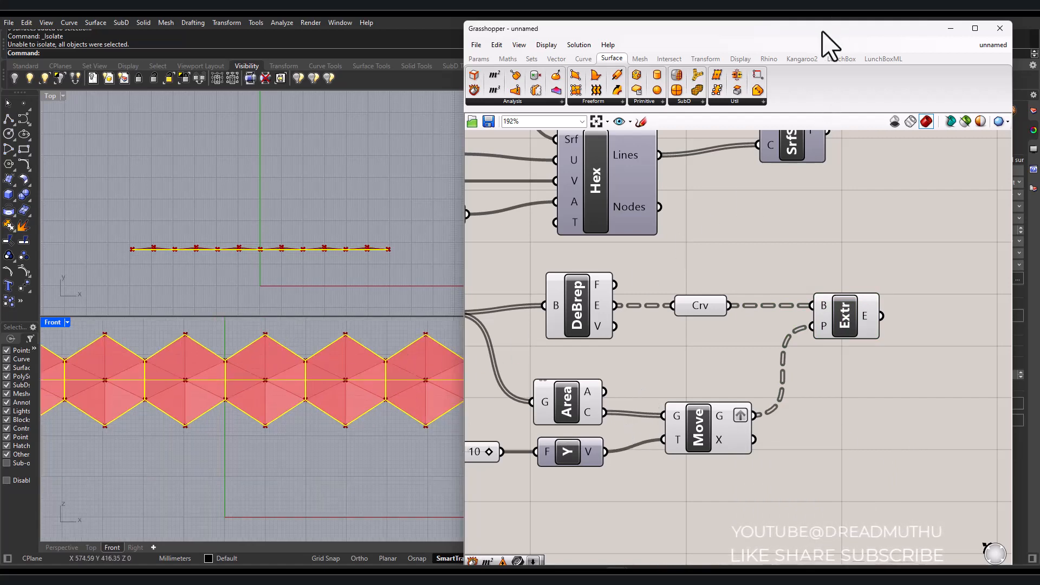
left_click_drag(823, 31, 330, 46)
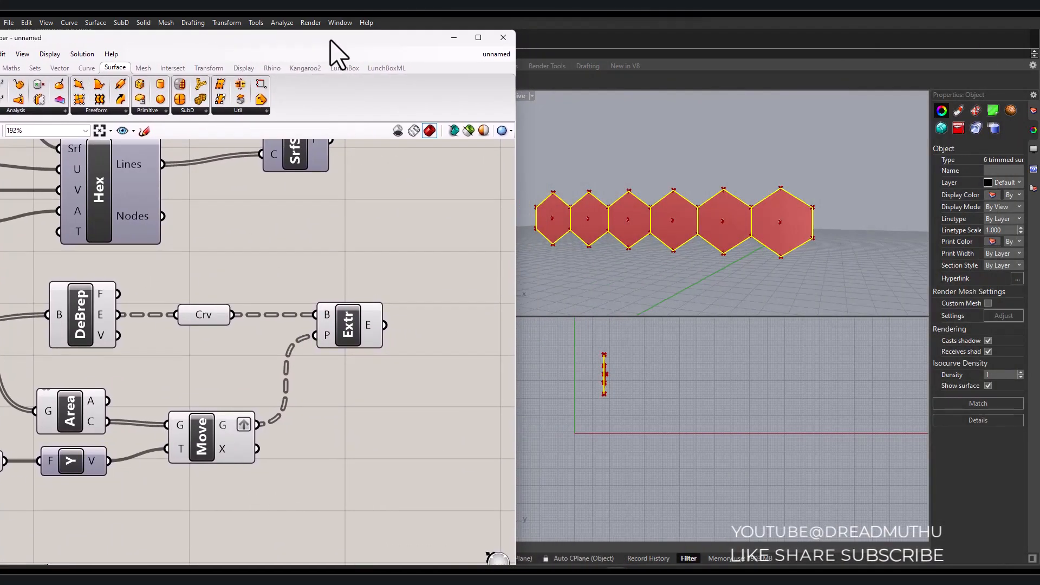
left_click(825, 197)
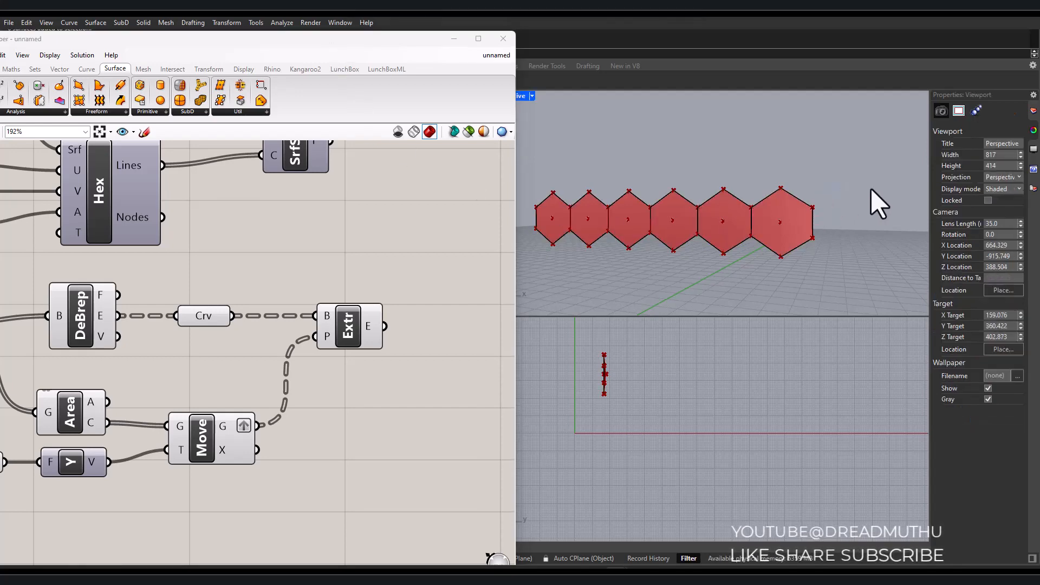
right_click_drag(871, 190, 755, 222)
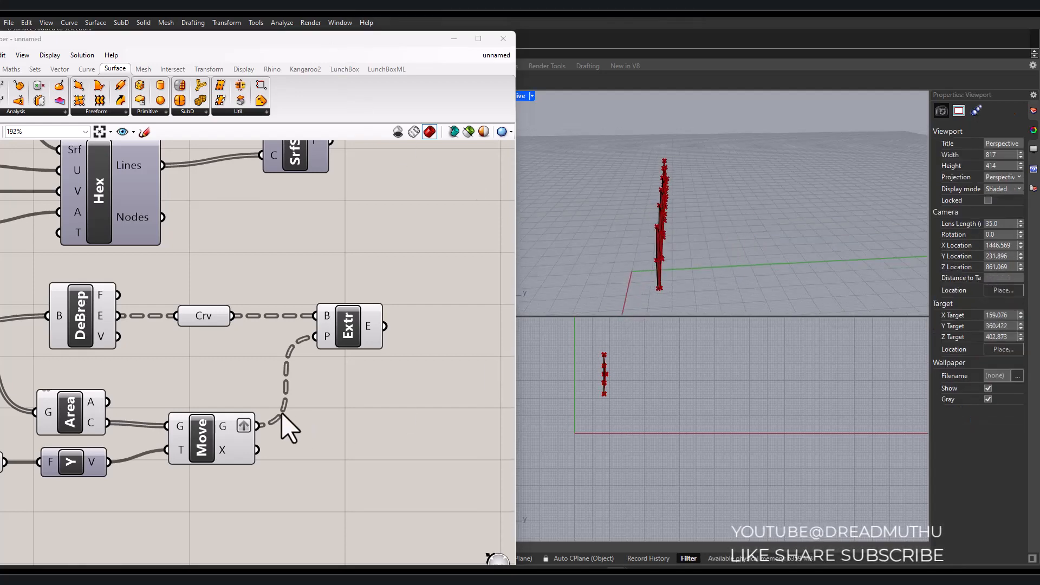
scroll(360, 365, "down", 3)
scroll(56, 430, "up", 1)
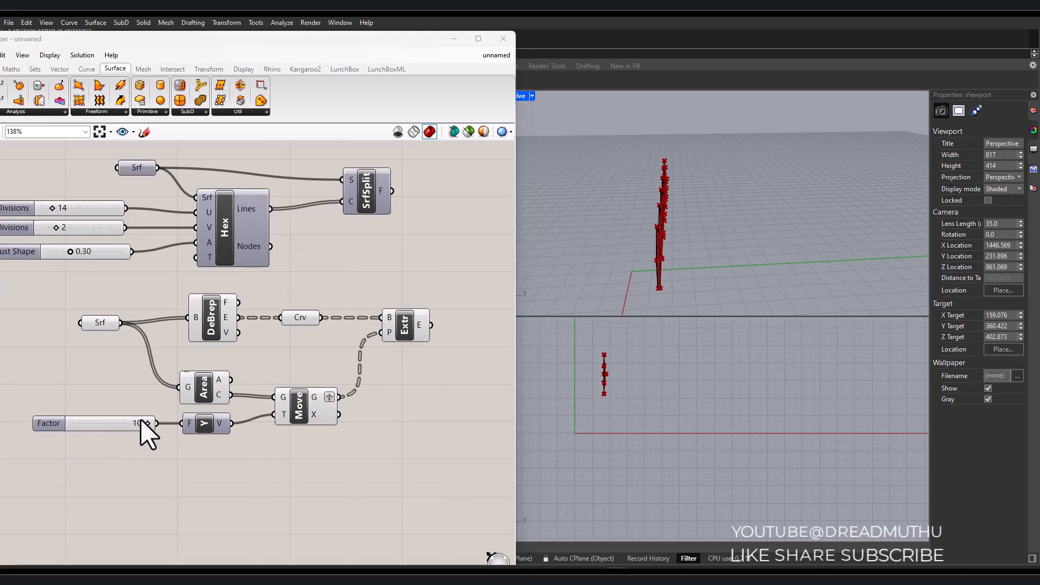
left_click_drag(73, 424, 152, 422)
left_click(41, 424)
key("Delete")
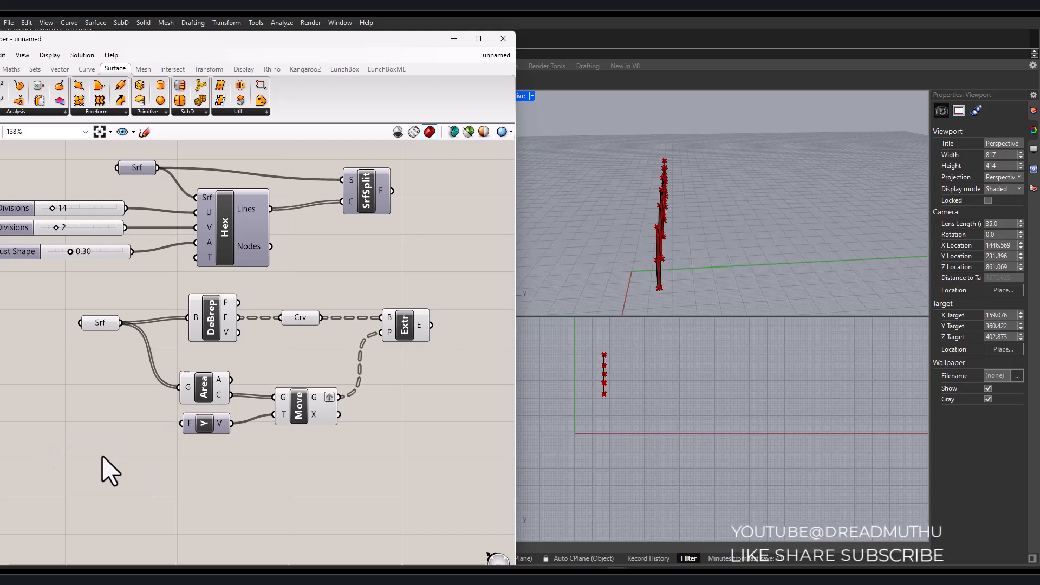
Try a default number slider of 10 as the Unit Y factor, then delete it
double_click(80, 418)
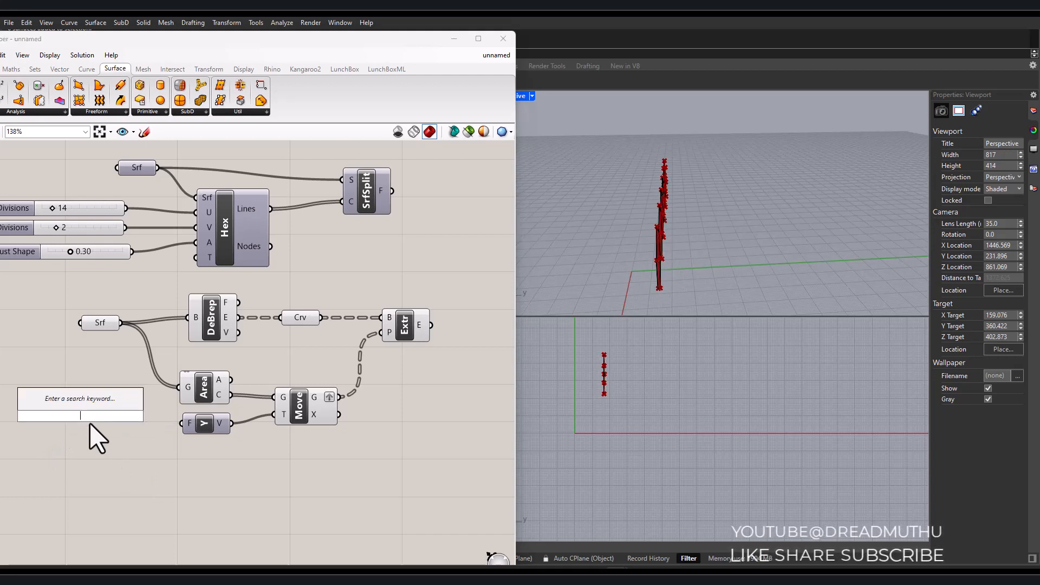
type("slider")
key("Return")
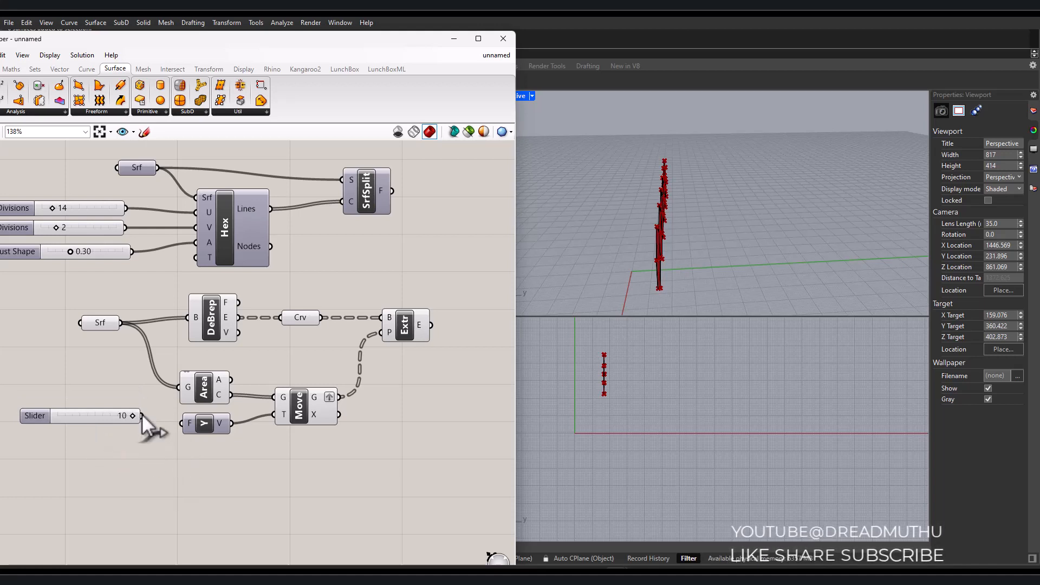
left_click_drag(141, 414, 182, 423)
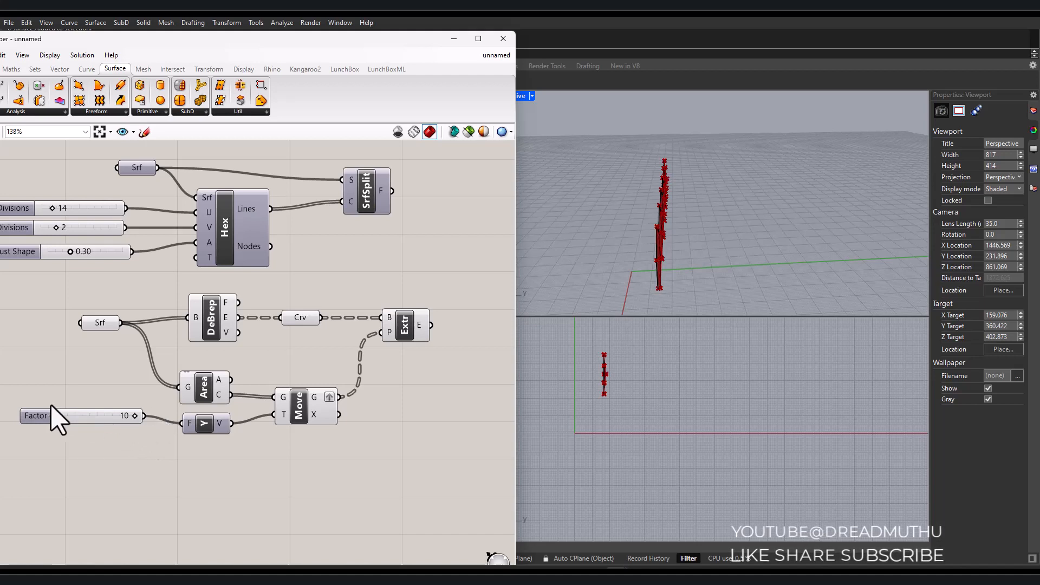
left_click_drag(7, 400, 142, 470)
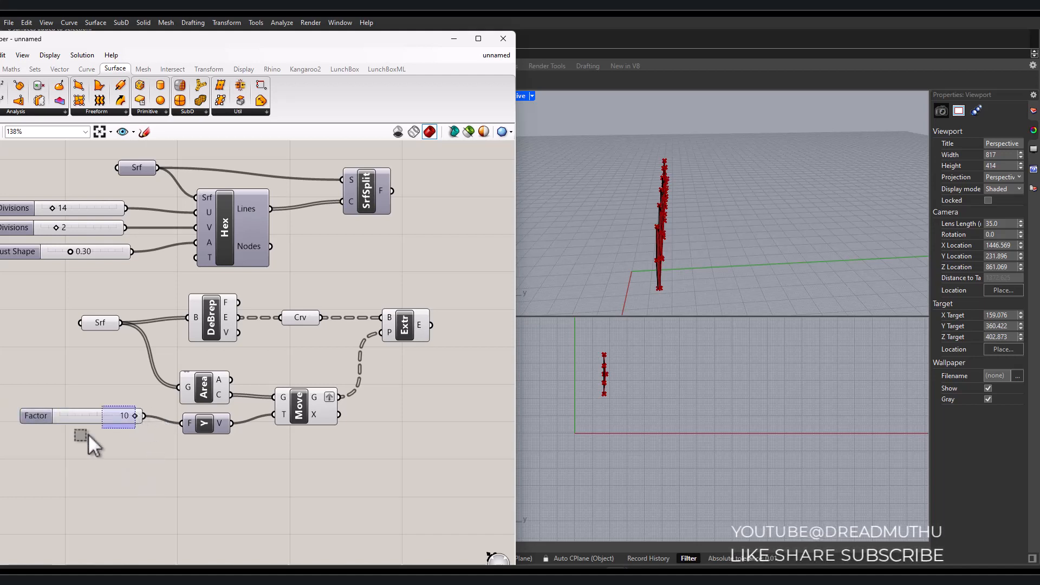
left_click(28, 411)
key("Delete")
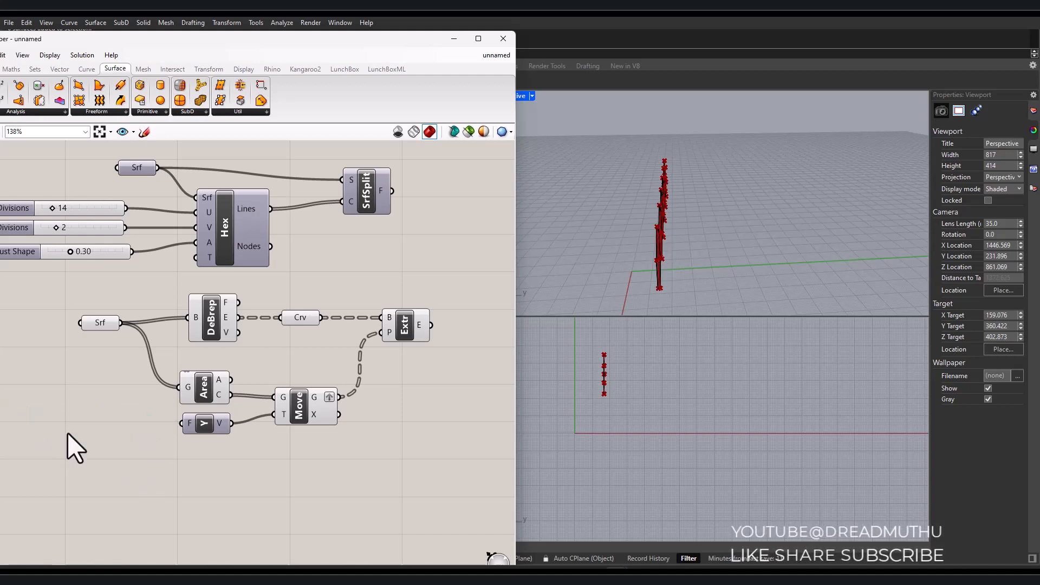
Add a number slider of 30, connect it to the Unit Y factor, and raise it to 100
double_click(76, 434)
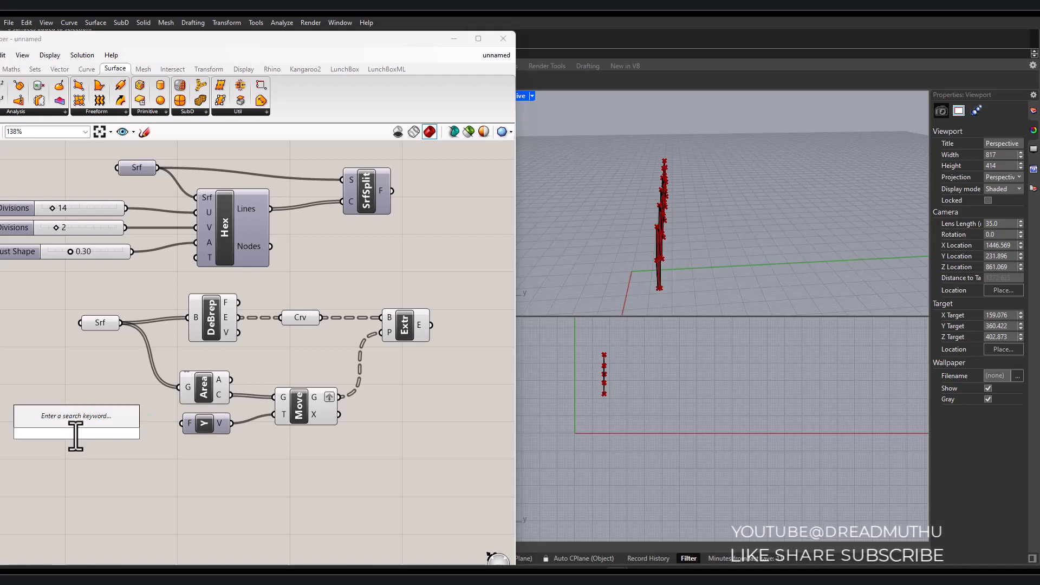
type("30")
key("Return")
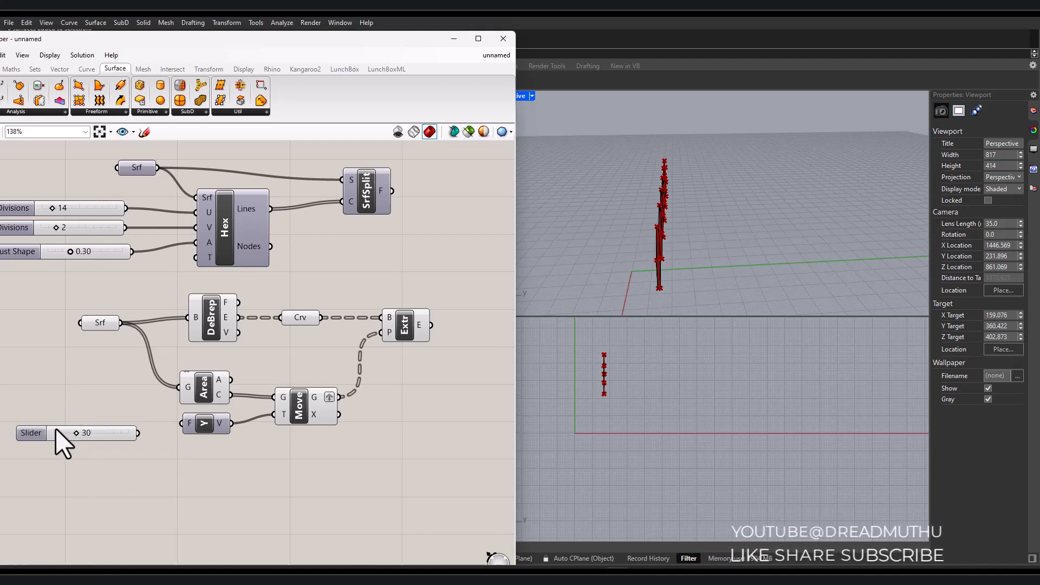
left_click_drag(139, 432, 182, 423)
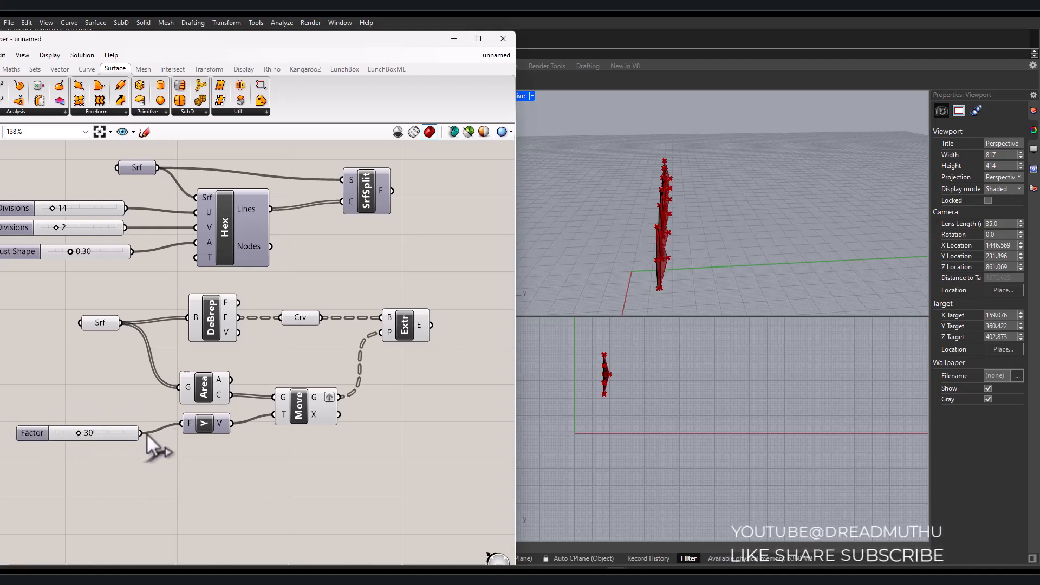
left_click_drag(79, 433, 165, 439)
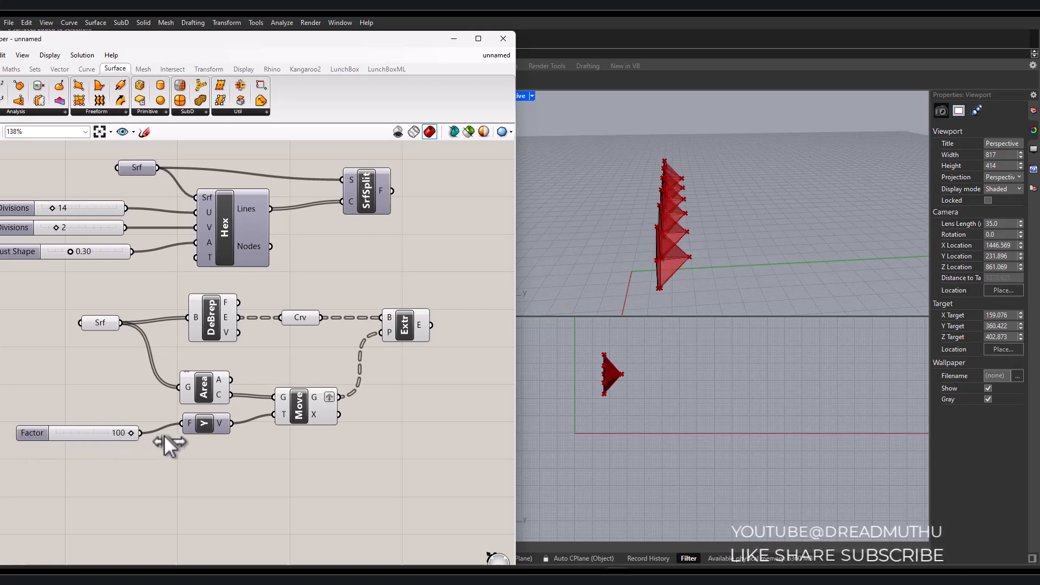
left_click_drag(576, 230, 603, 248)
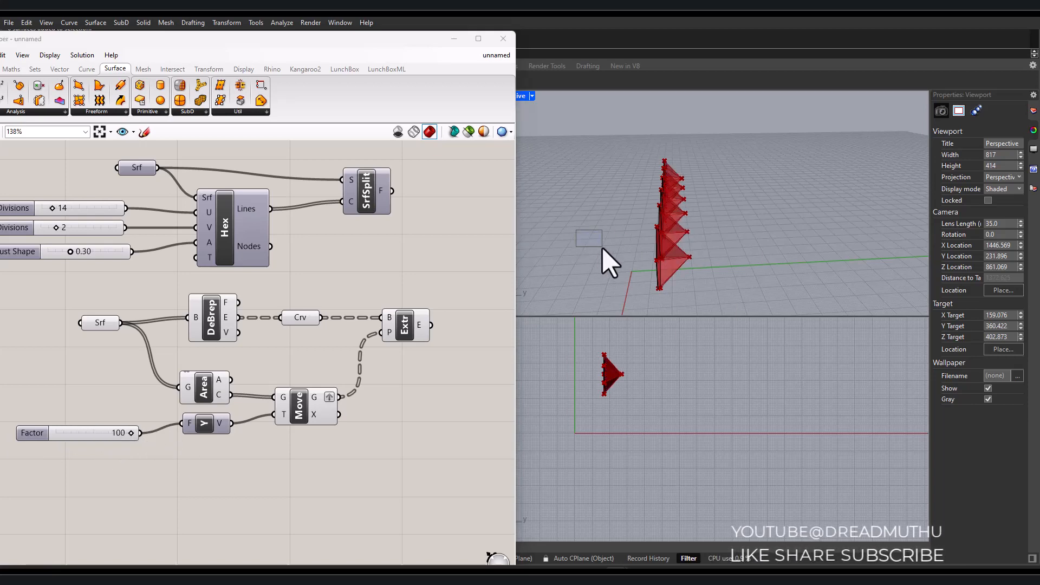
right_click_drag(616, 207, 641, 214)
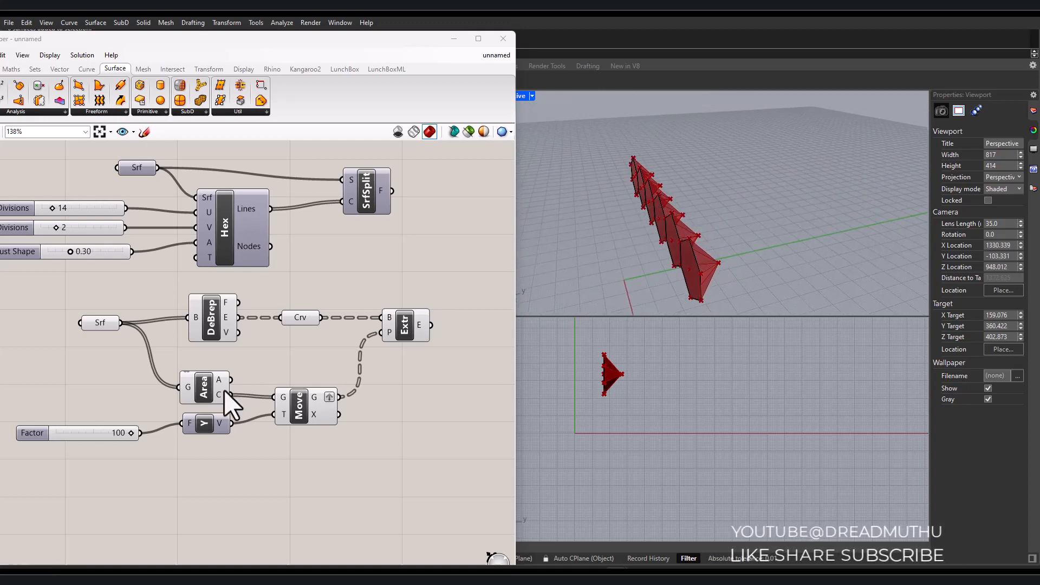
Turn off the preview of all lower components except Extrude Point, and select the nearest hexagon surface in Perspective
left_click_drag(10, 287, 441, 469)
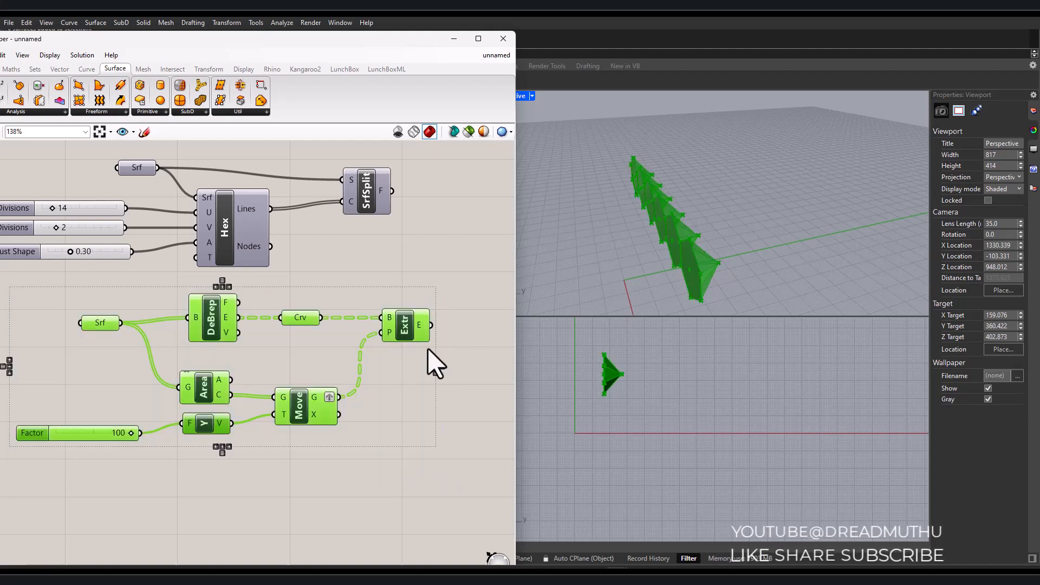
left_click_drag(369, 295, 2, 473, "shift")
left_click(369, 302)
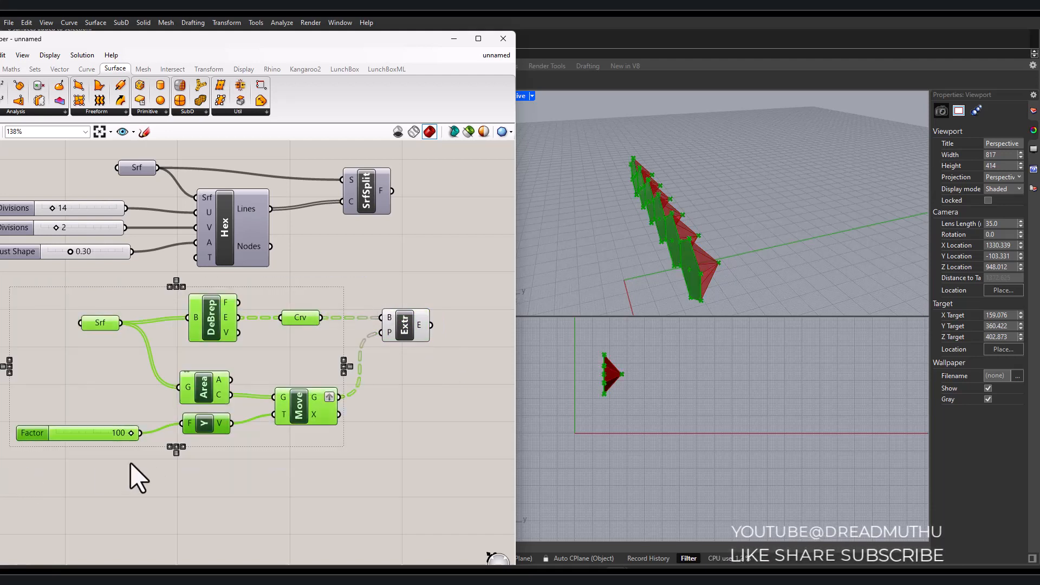
middle_click(305, 412)
left_click(338, 375)
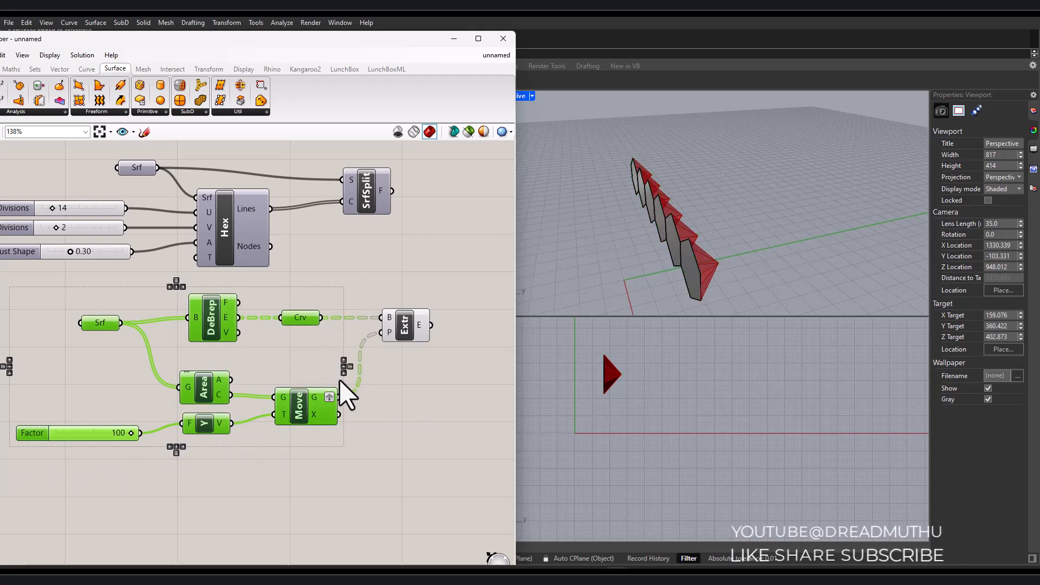
left_click(687, 271)
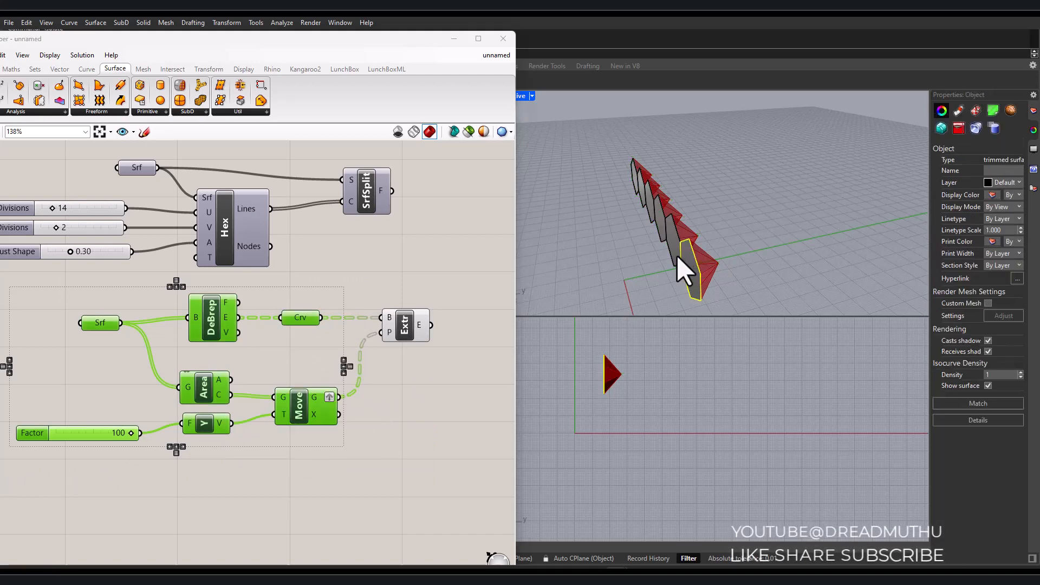
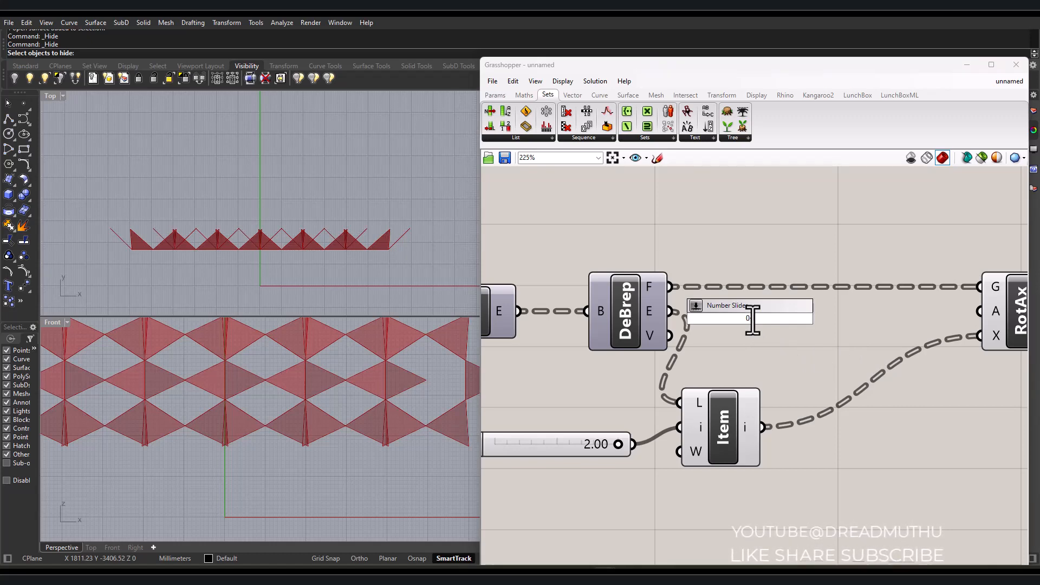
Add a number slider from 0.00 to 0.70, connect it to the Rotate Axis component's angle, and keep it at 0.00
type("<0.6")
key("BackSpace")
key("BackSpace")
key("BackSpace")
key("Return")
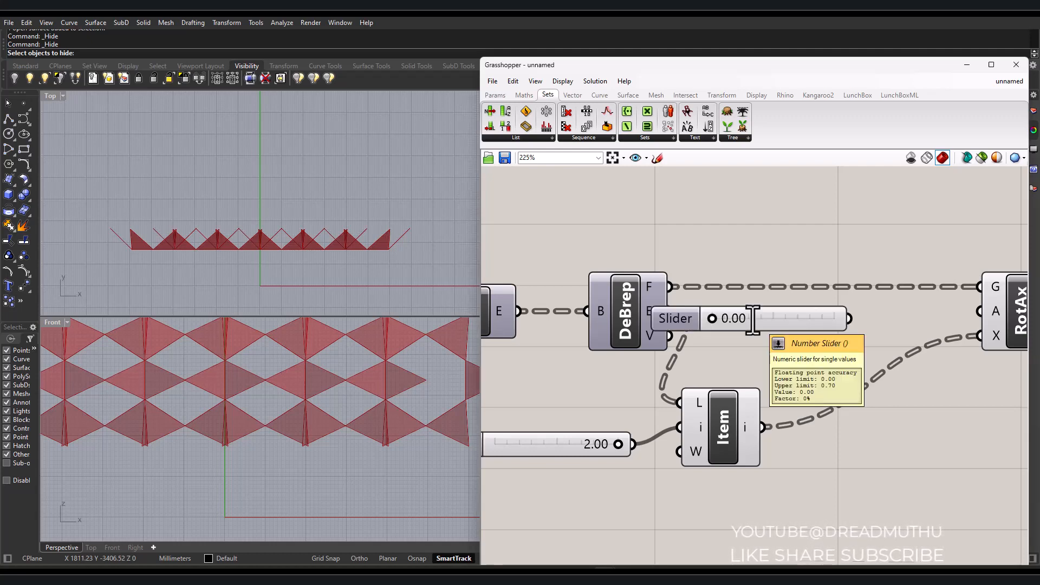
left_click_drag(677, 310, 737, 308)
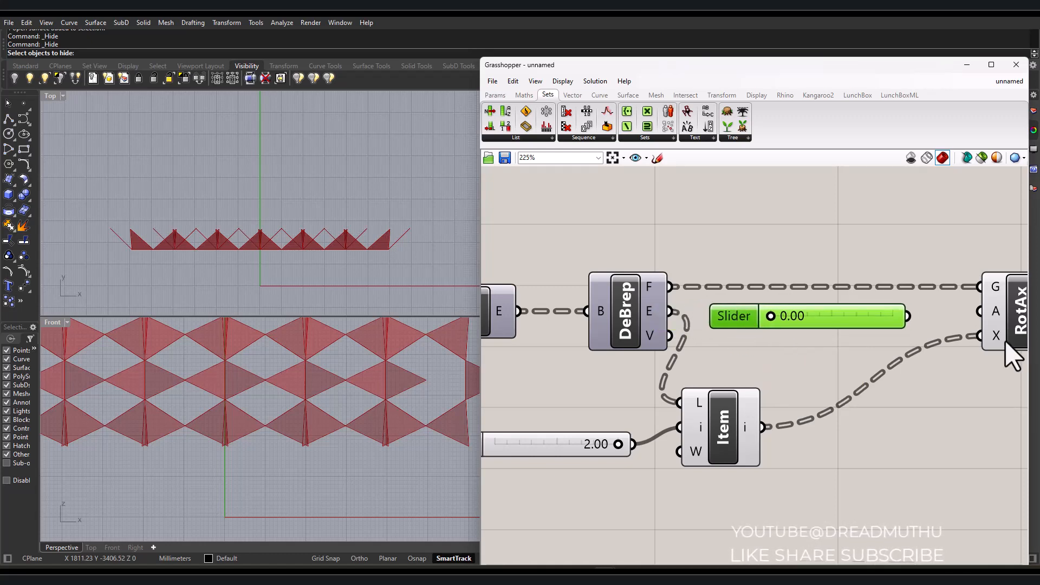
left_click_drag(921, 324, 980, 311)
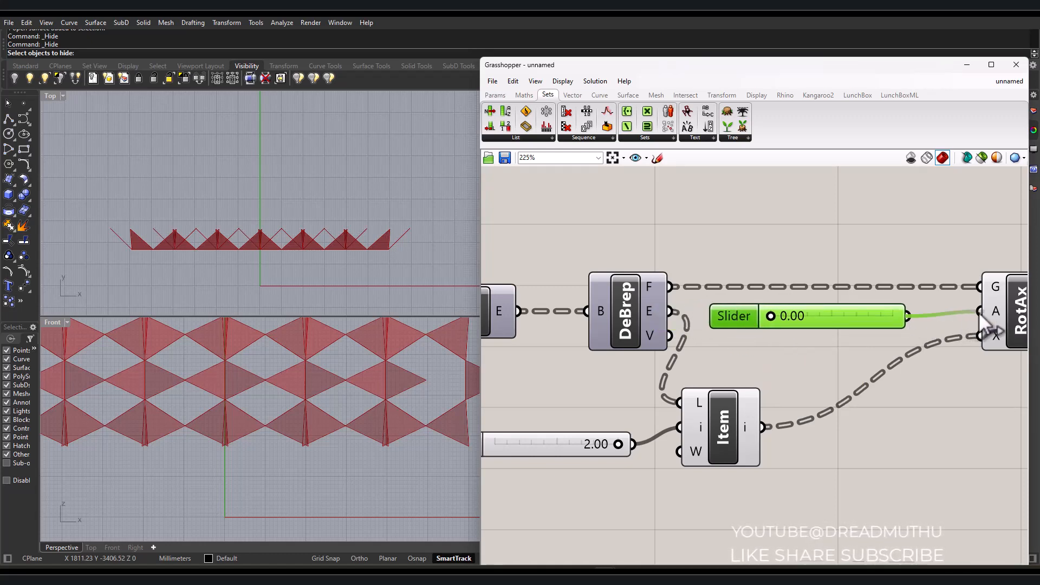
left_click_drag(772, 317, 763, 338)
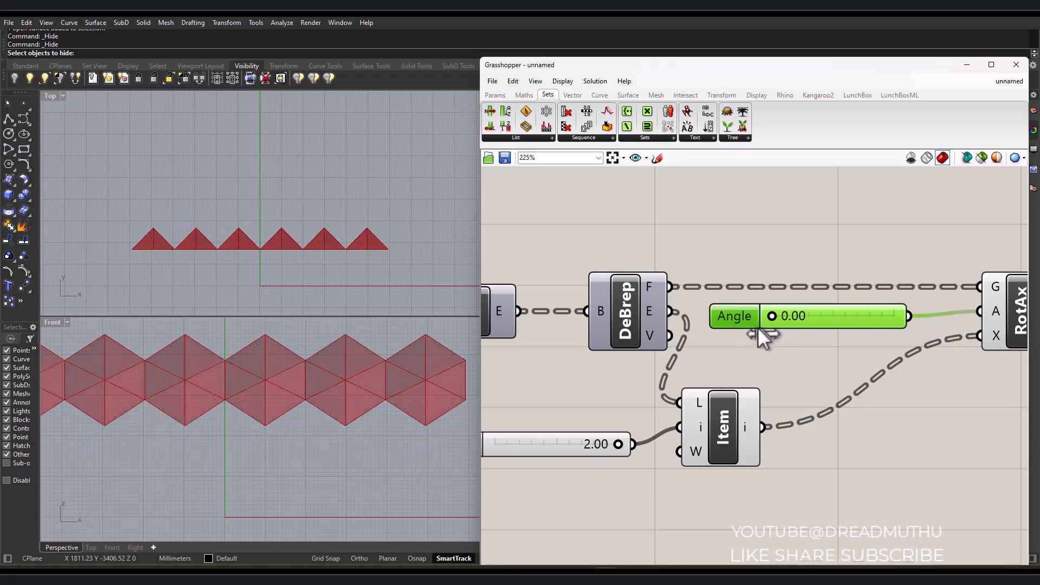
Set the Unit Y factor slider to 24 to flatten the hexagonal pyramids
scroll(724, 342, "down", 4)
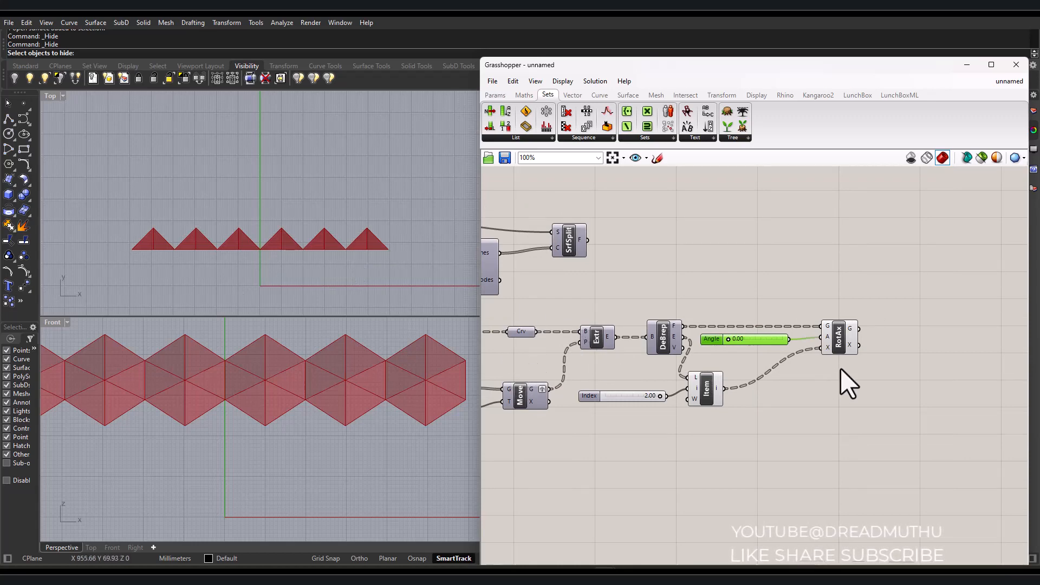
scroll(841, 368, "down", 3)
scroll(555, 404, "up", 4)
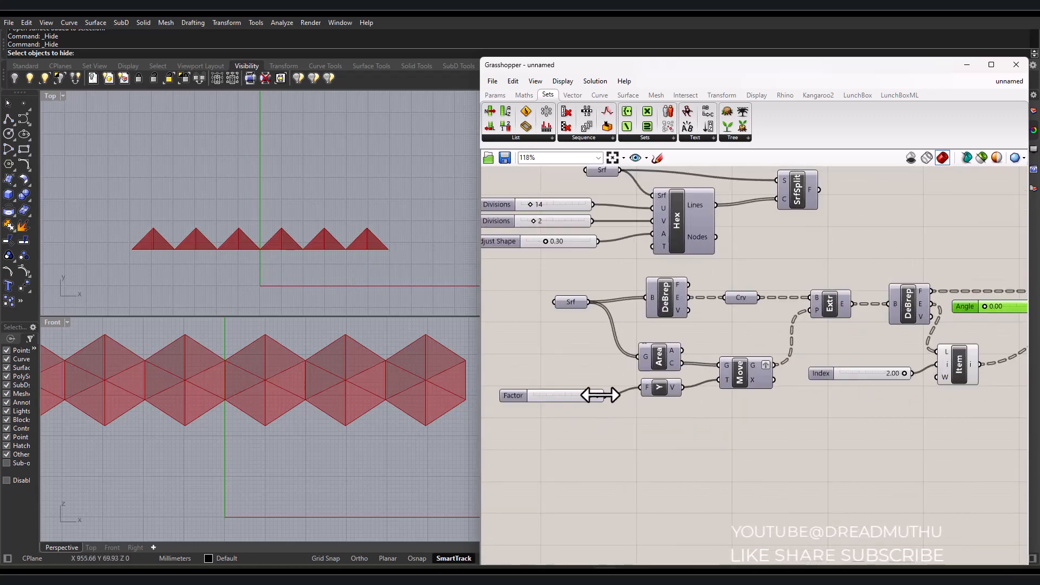
left_click_drag(598, 395, 549, 396)
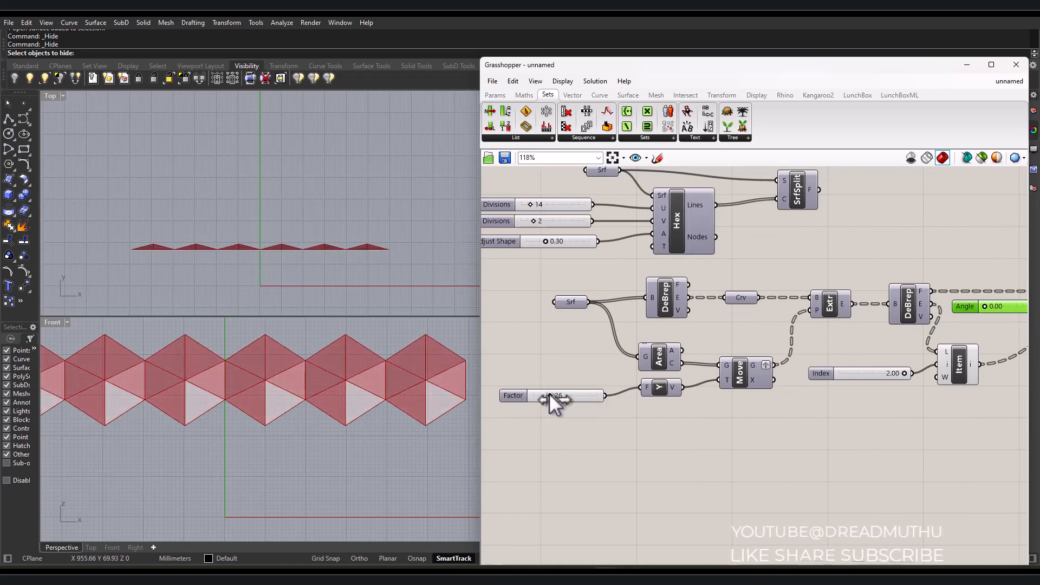
scroll(600, 434, "down", 3)
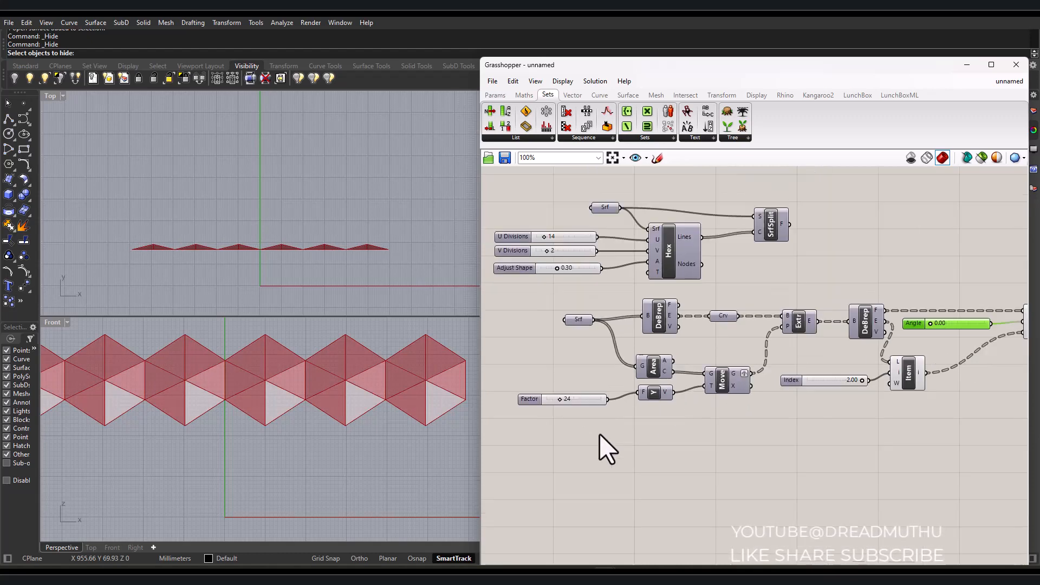
Raise the Rotate Axis angle slider to 0.70, and delete that slider
scroll(913, 351, "up", 3)
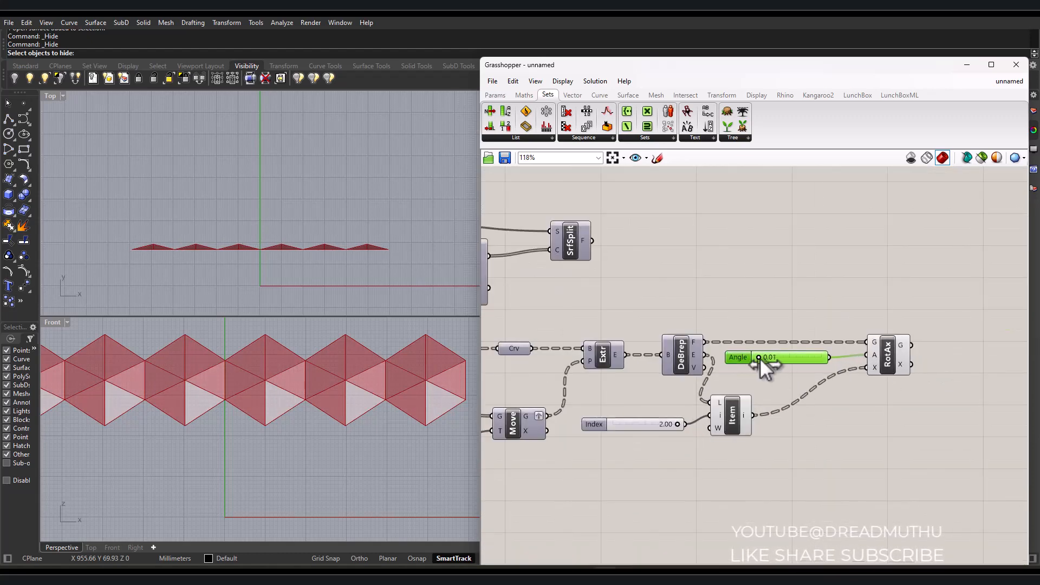
left_click_drag(759, 358, 867, 355)
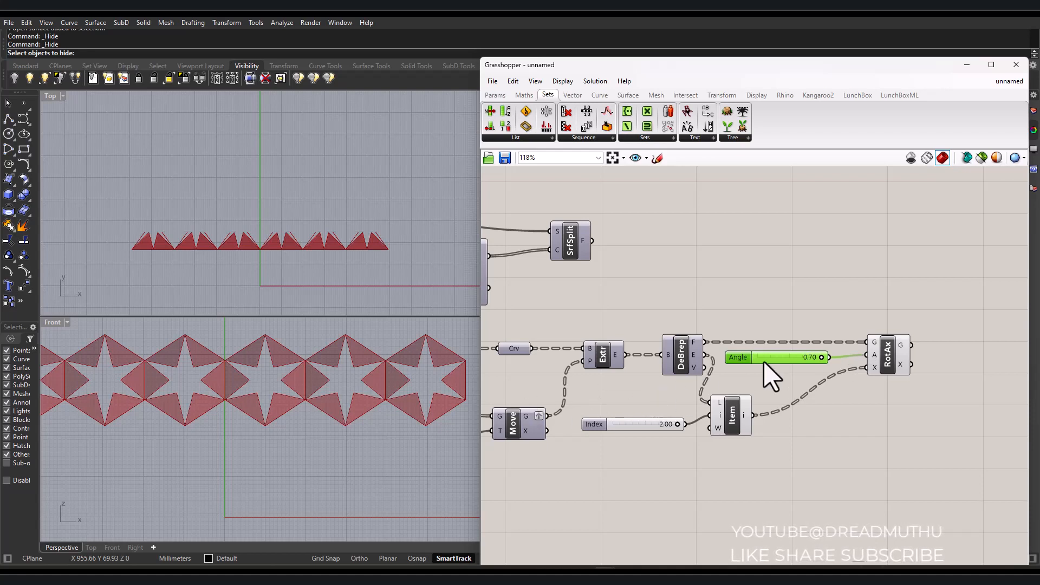
left_click(742, 373)
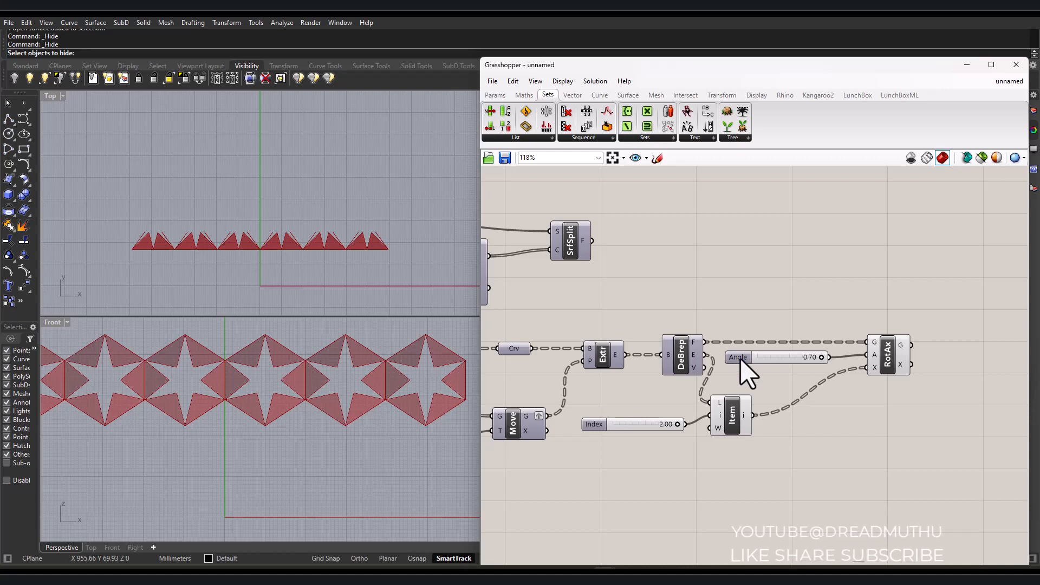
left_click(740, 357)
key("Delete")
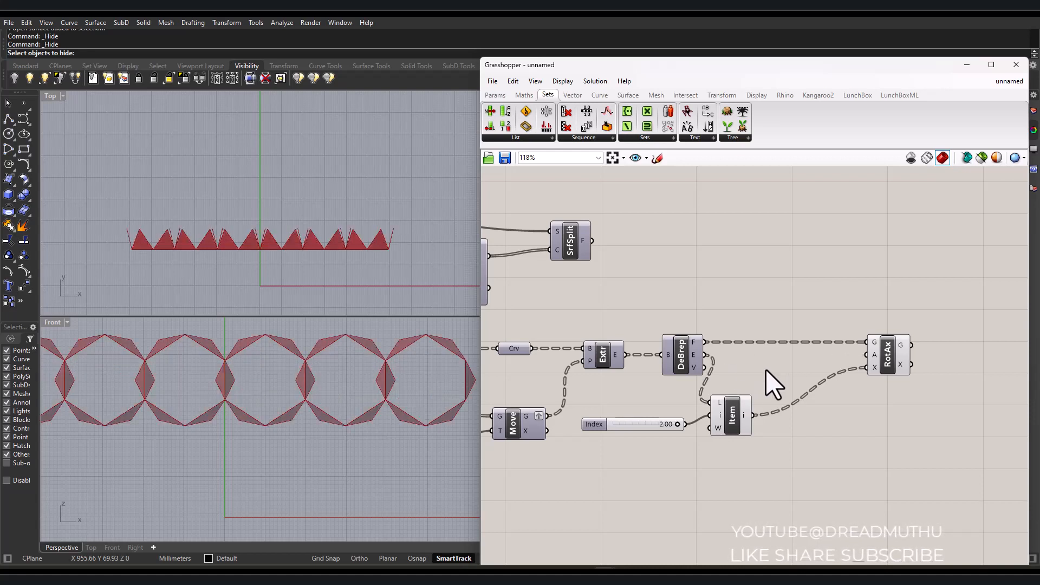
double_click(766, 369)
type("0")
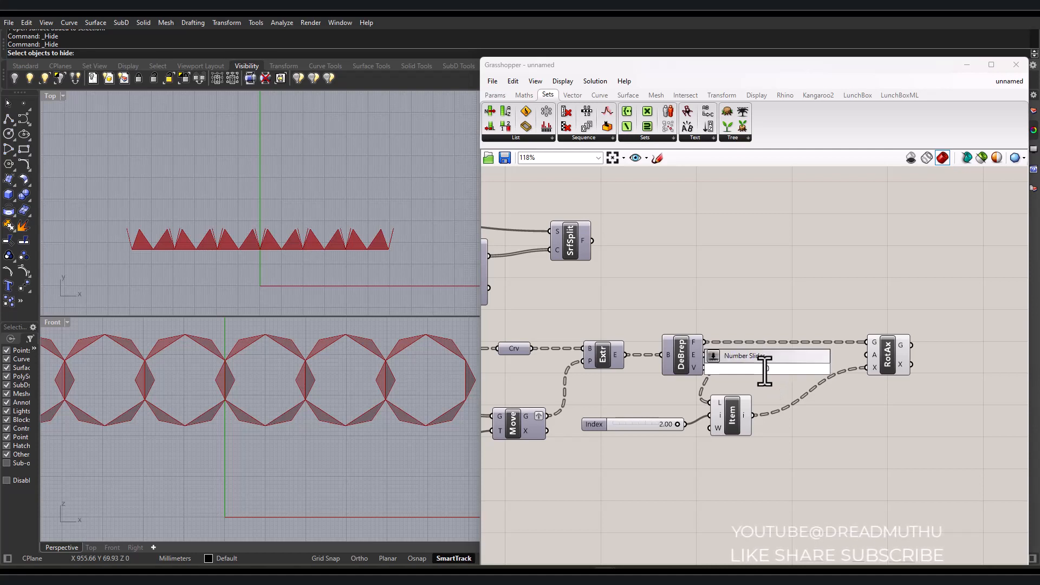
type("<")
type("1.")
type("00")
key("Return")
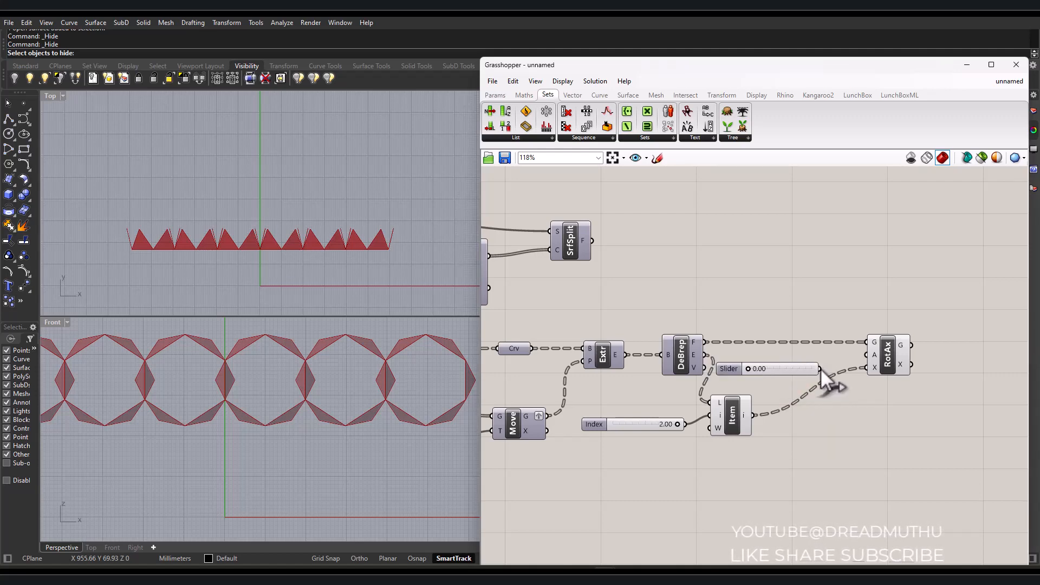
left_click_drag(820, 369, 857, 352)
left_click_drag(734, 365, 787, 355)
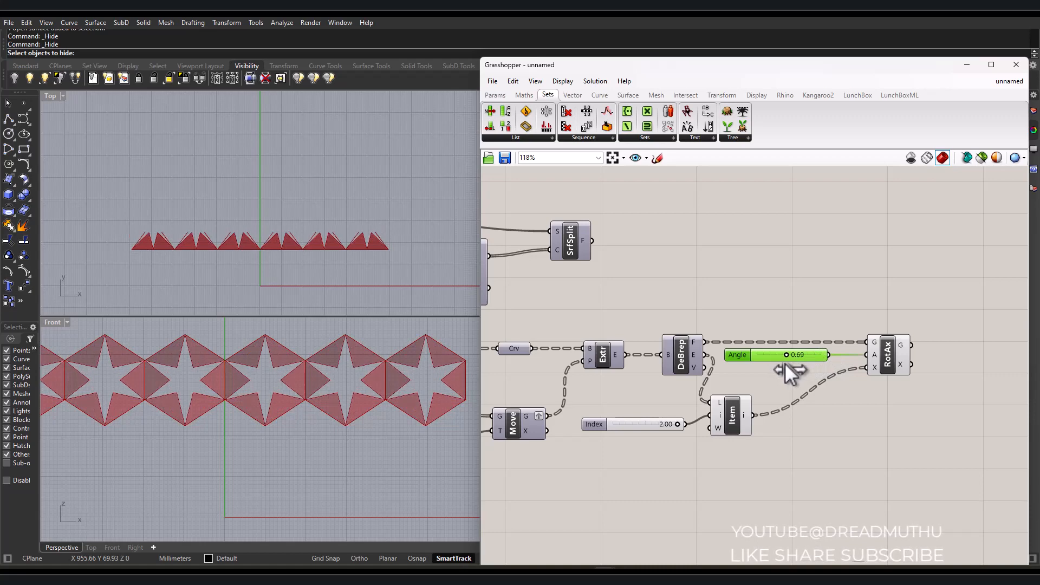
key("Delete")
Add a number slider from 0.00 to 1.00, connect it to the Rotate Axis angle, and place it just before that component
double_click(731, 361)
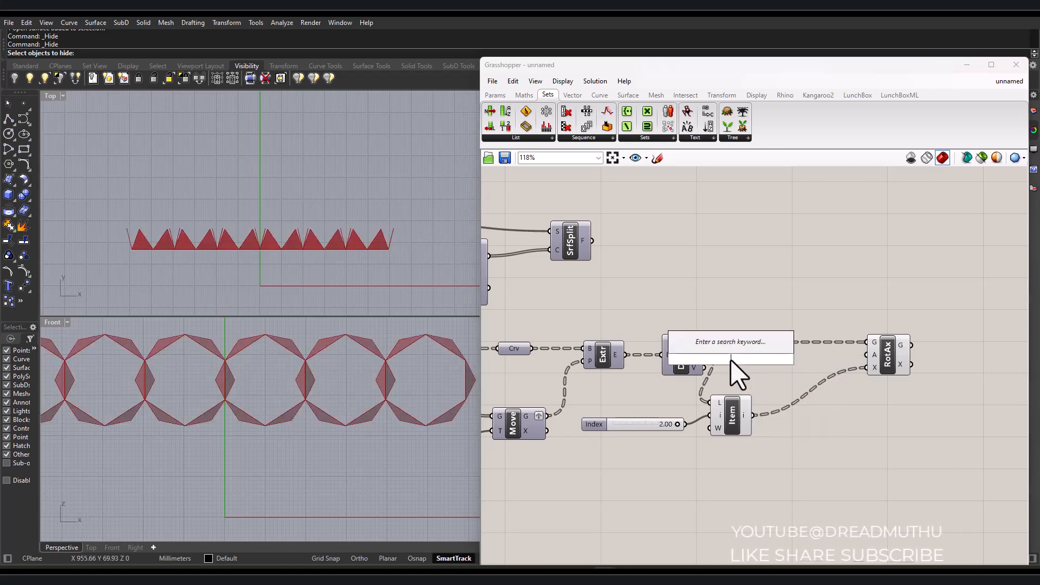
type("0")
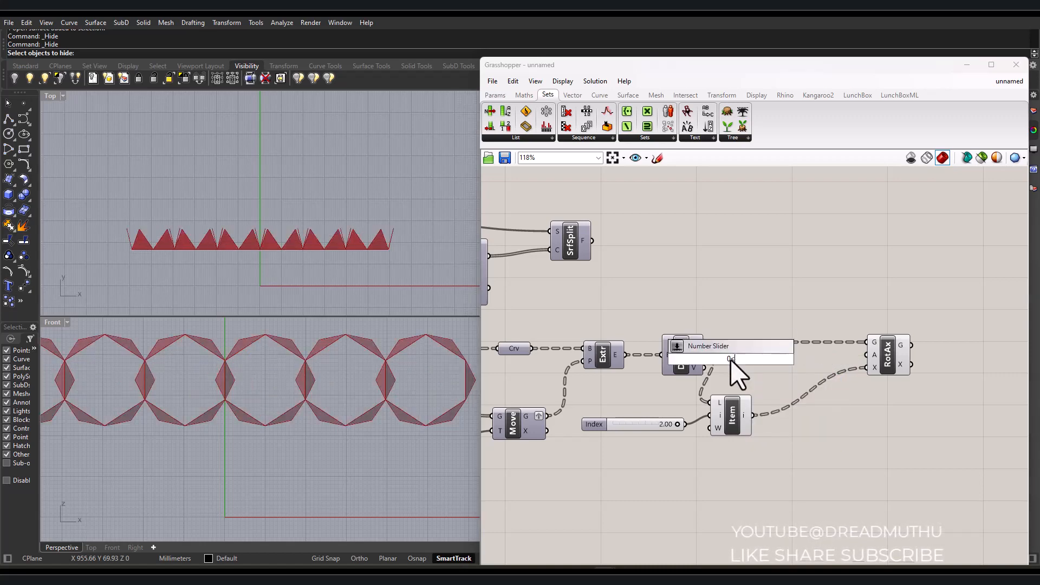
type("<1.00")
key("Return")
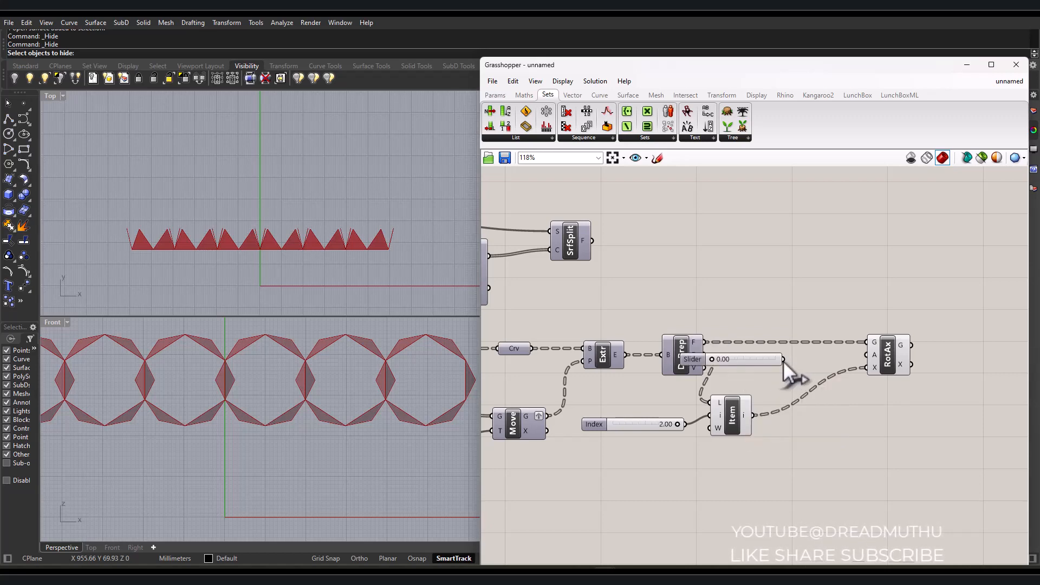
left_click_drag(783, 360, 867, 355)
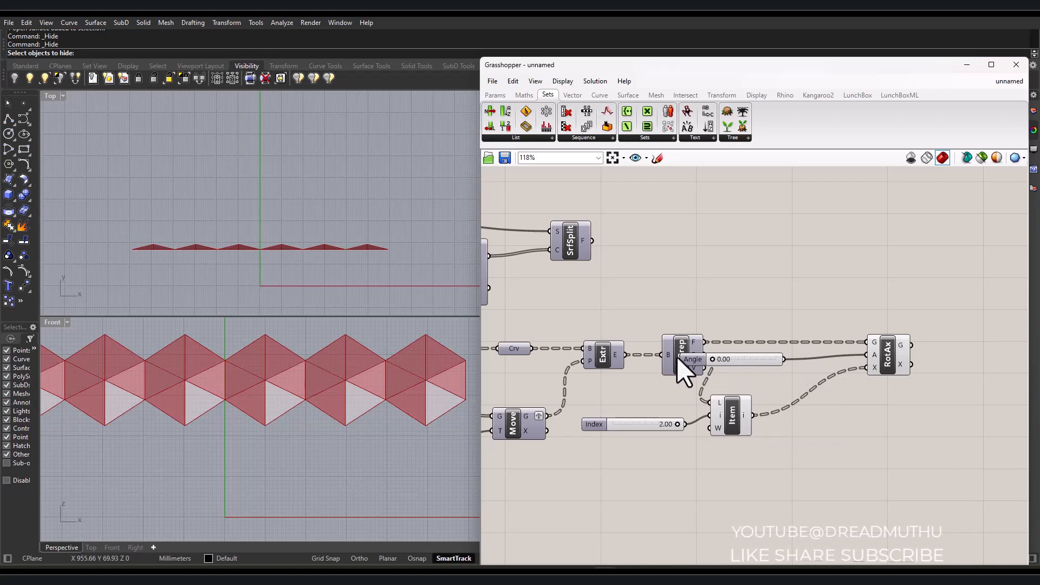
left_click_drag(678, 357, 756, 355)
left_click(700, 296)
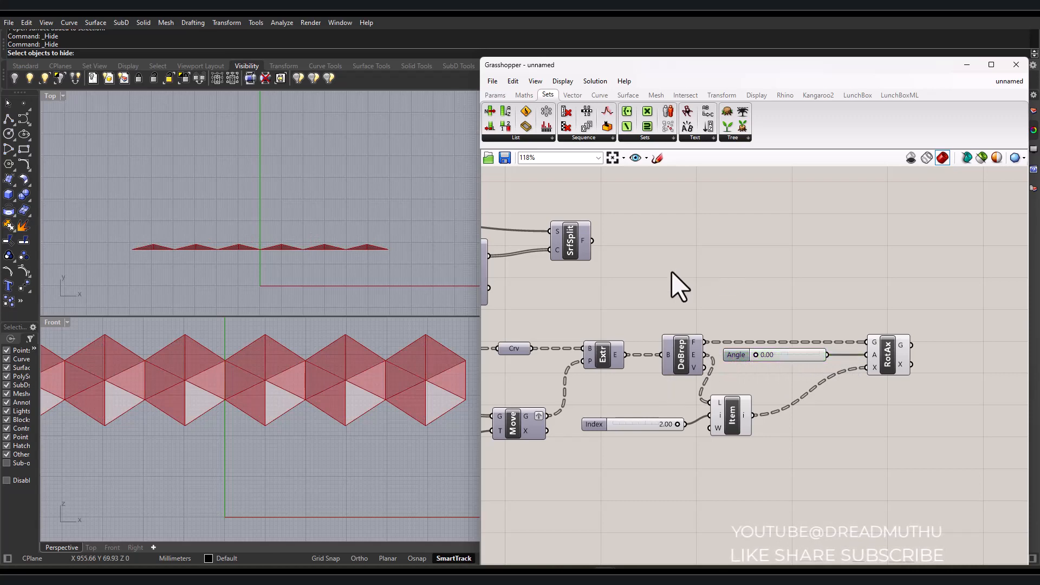
Add a Curve parameter above the second Deconstruct Brep component and connect that component's edges output to it
scroll(313, 408, "down", 3)
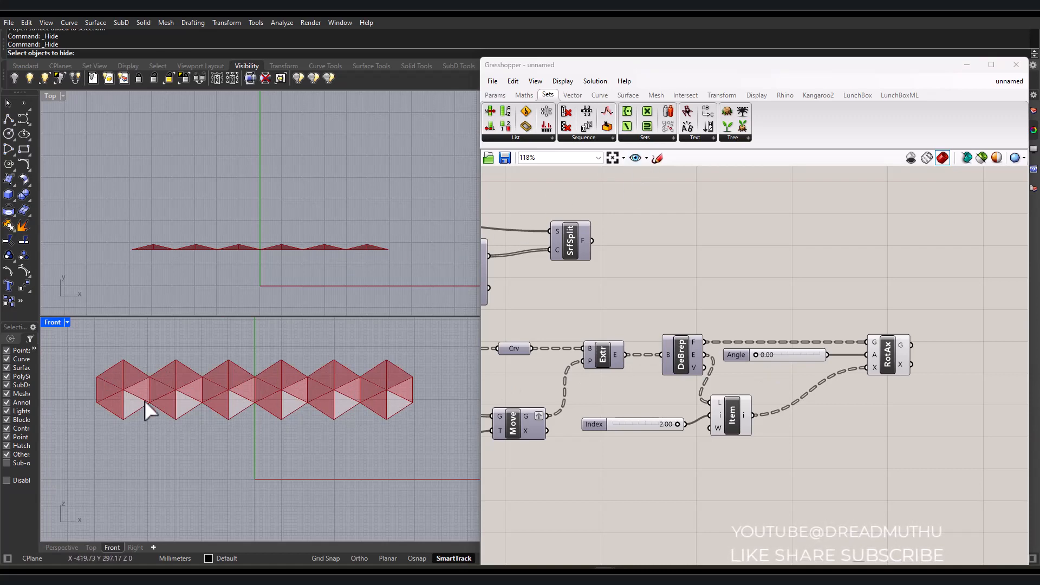
double_click(717, 292)
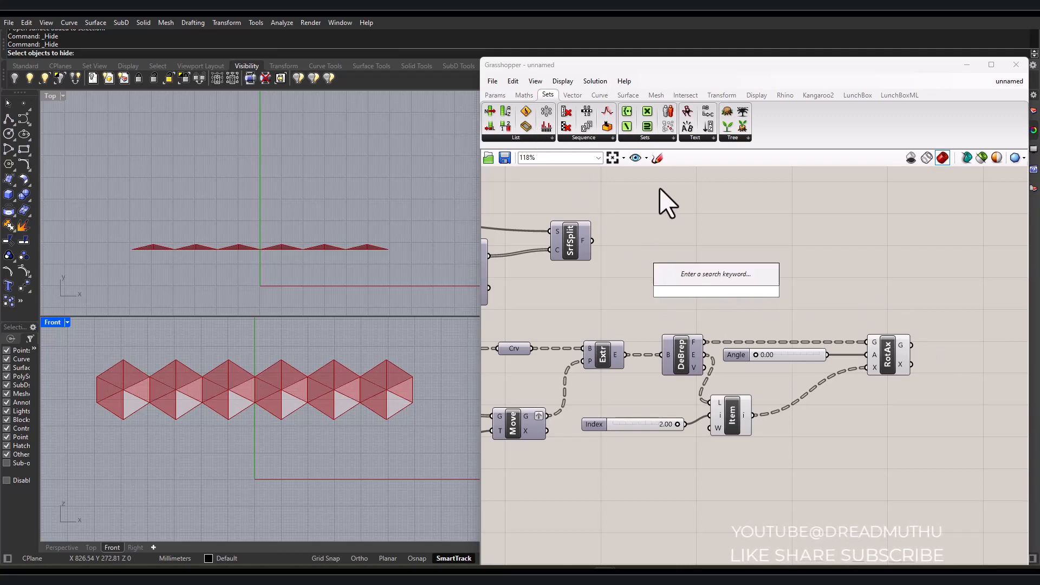
type("cur")
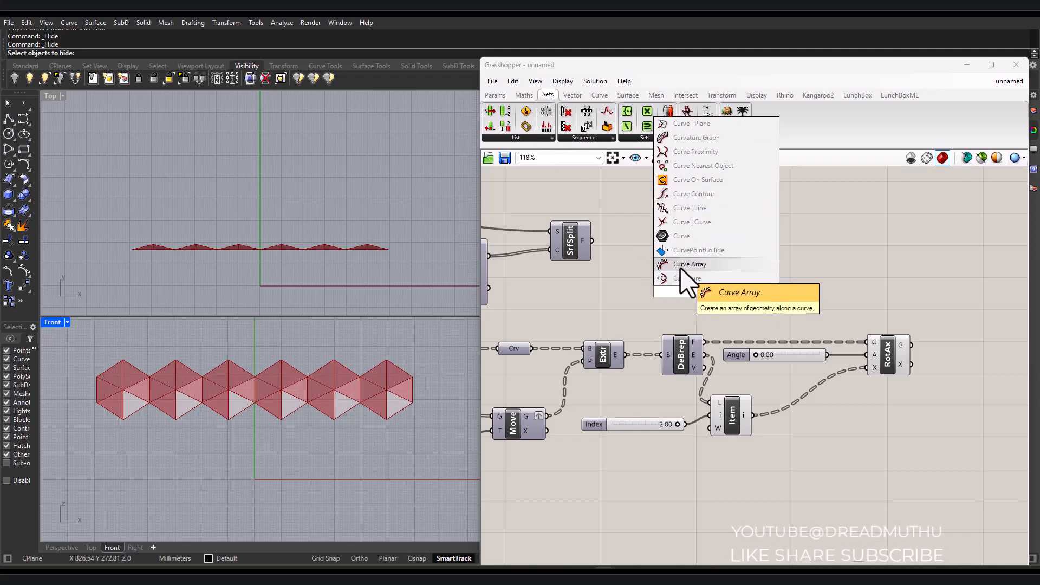
left_click(698, 236)
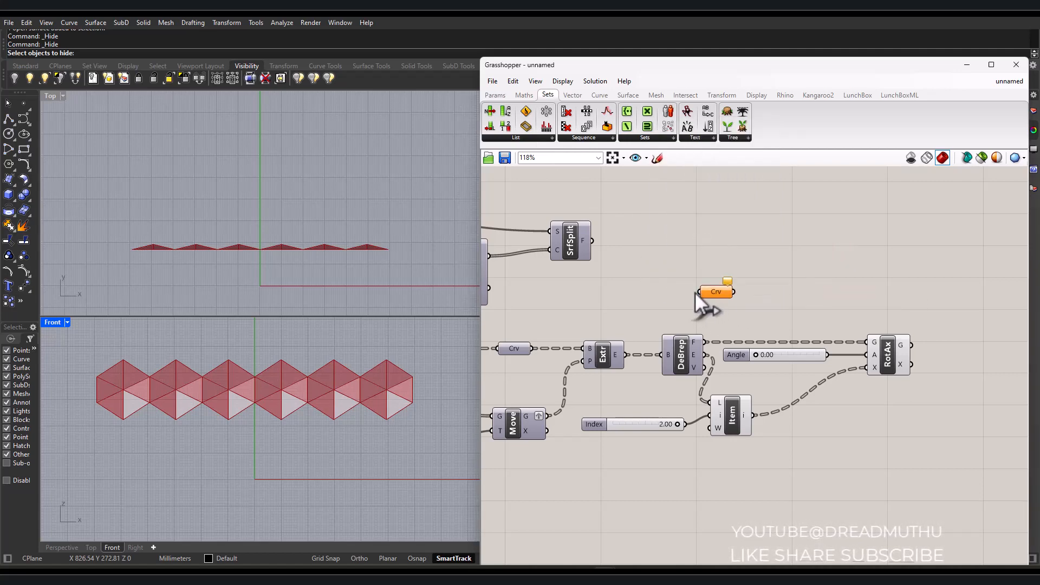
left_click_drag(699, 292, 713, 361)
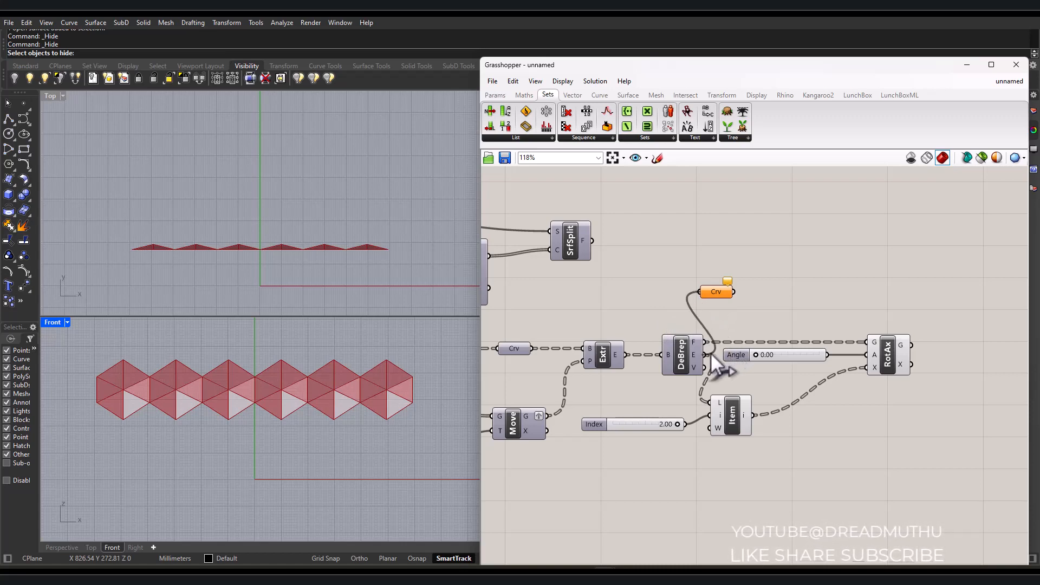
left_click_drag(710, 292, 744, 275)
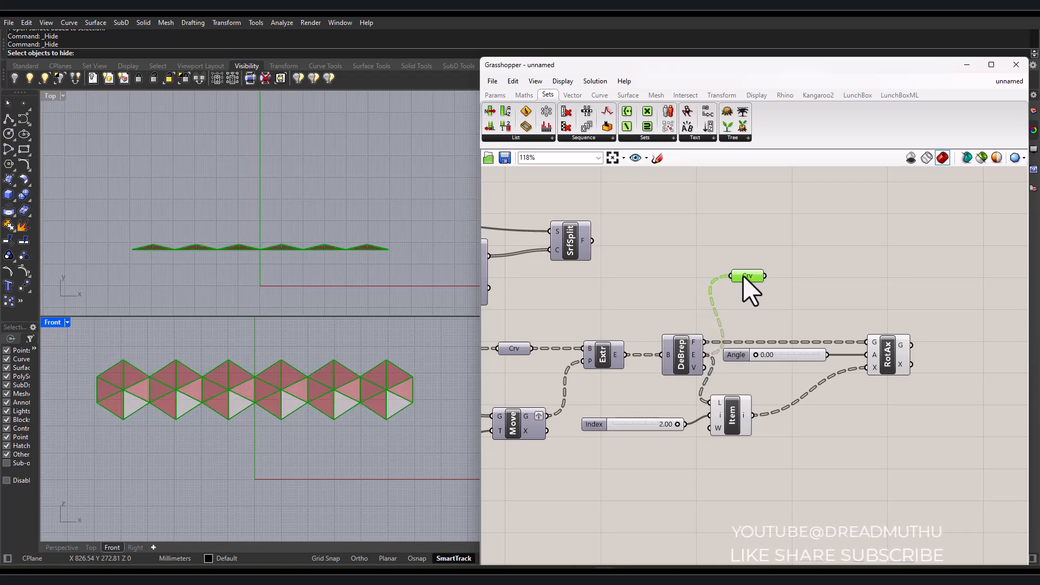
left_click(711, 257)
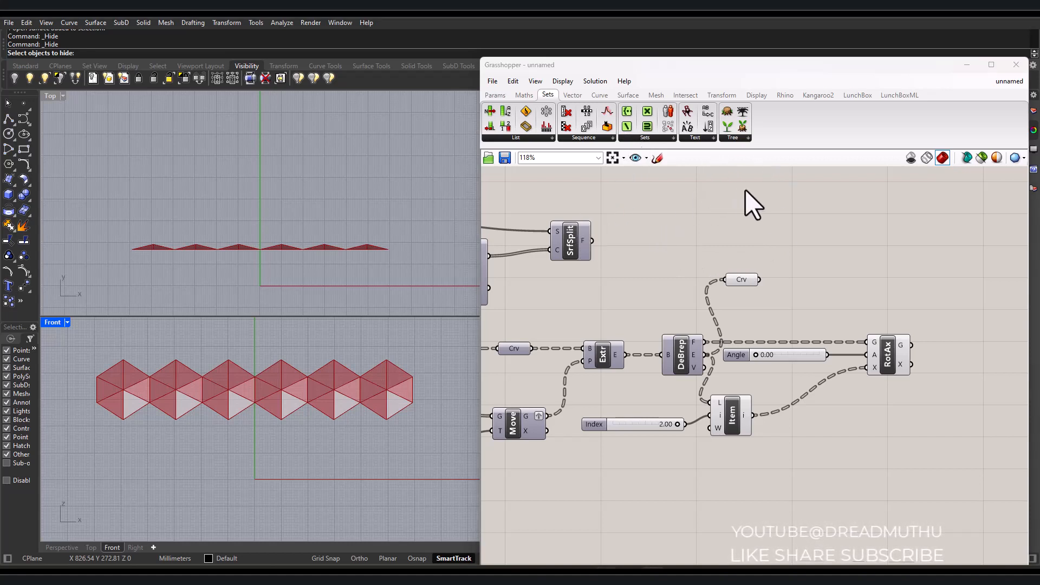
Connect the Curve parameter to a Kangaroo2 duplicate-line removal component and feed its output into a new Pipe component's curve input
left_click(819, 96)
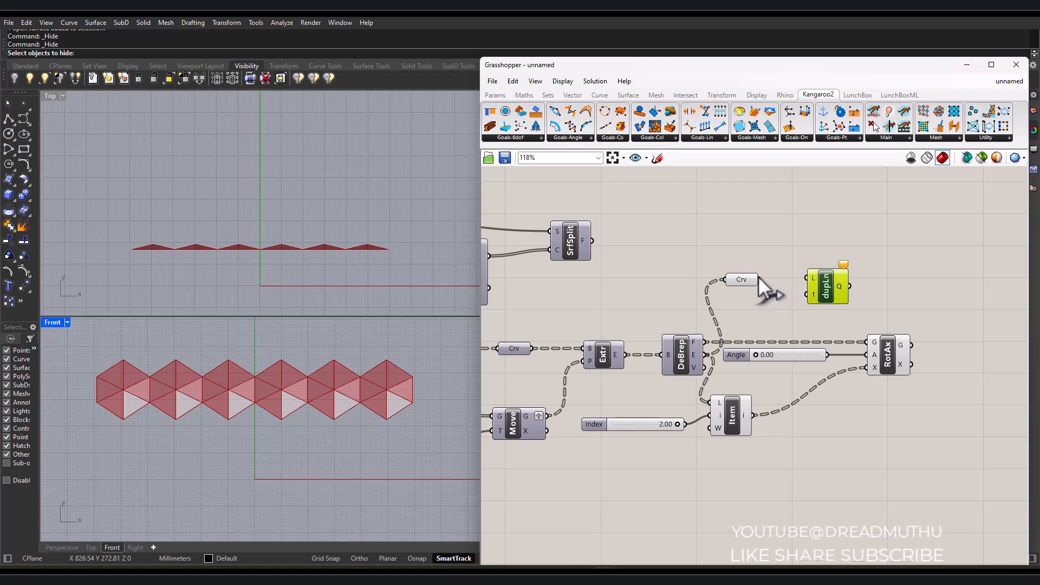
left_click_drag(795, 275, 803, 278)
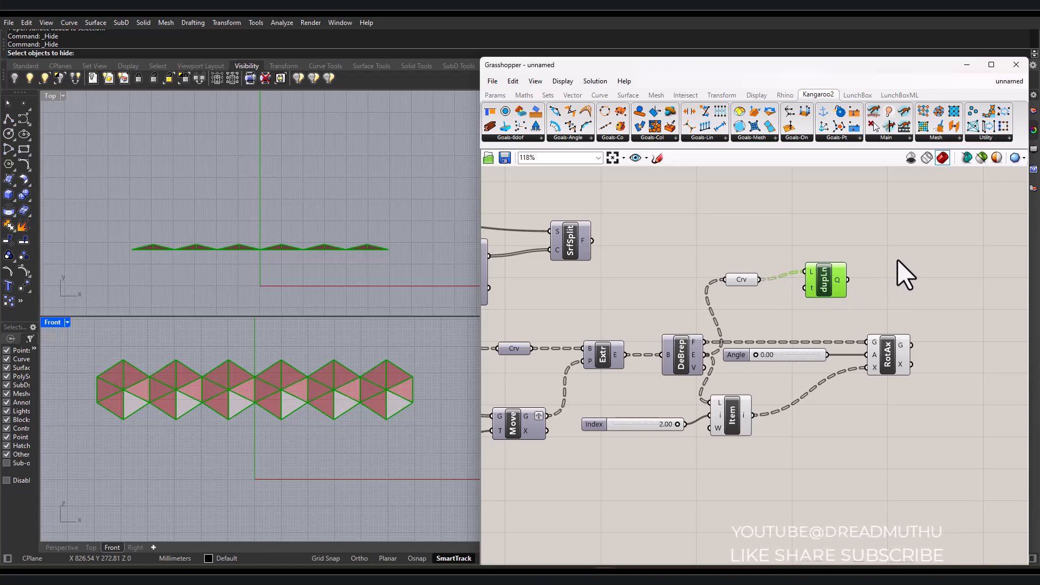
double_click(889, 274)
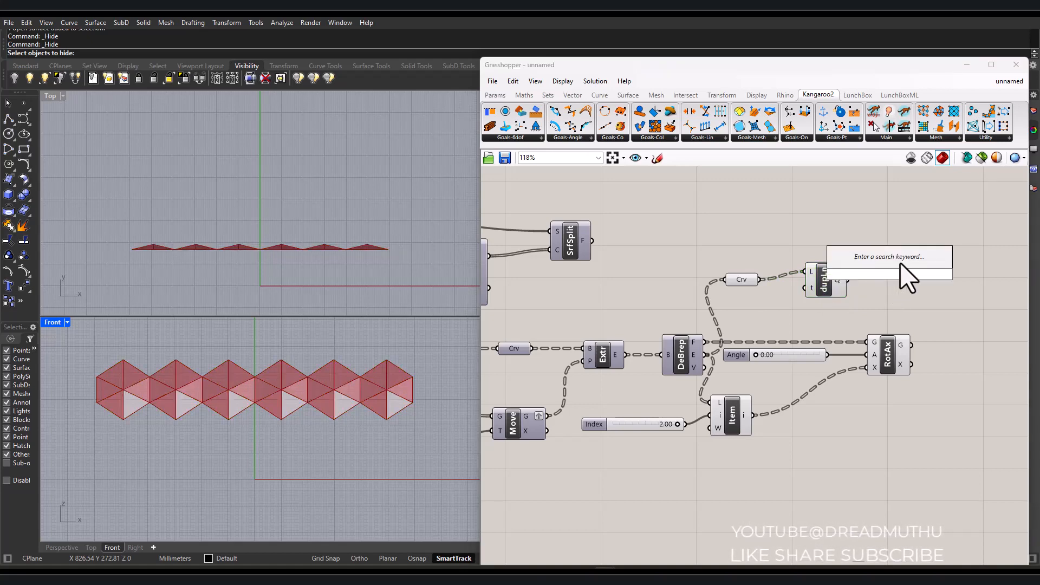
type("pip")
left_click(900, 262)
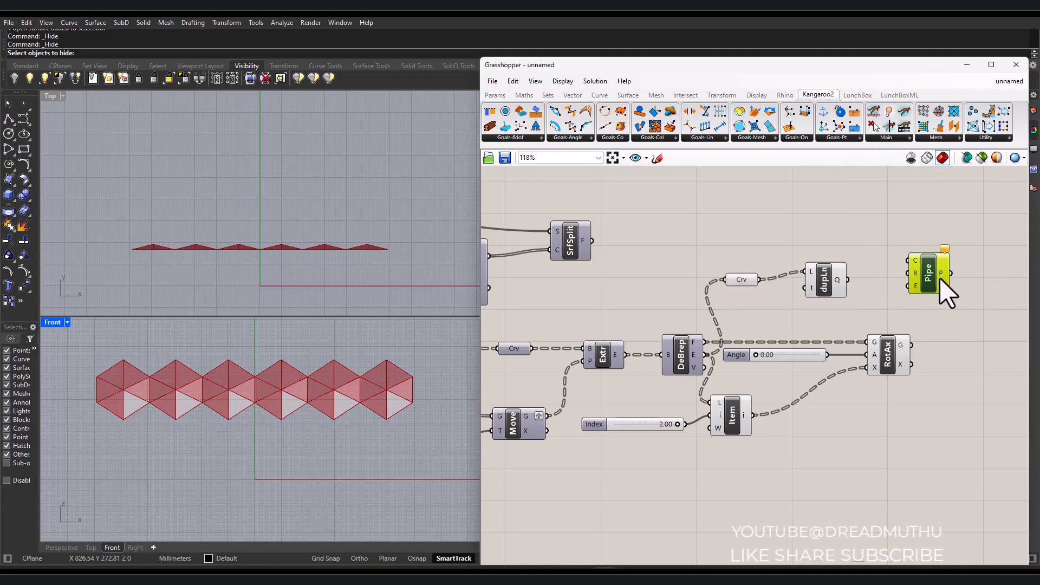
left_click_drag(825, 286, 829, 260)
left_click(947, 271)
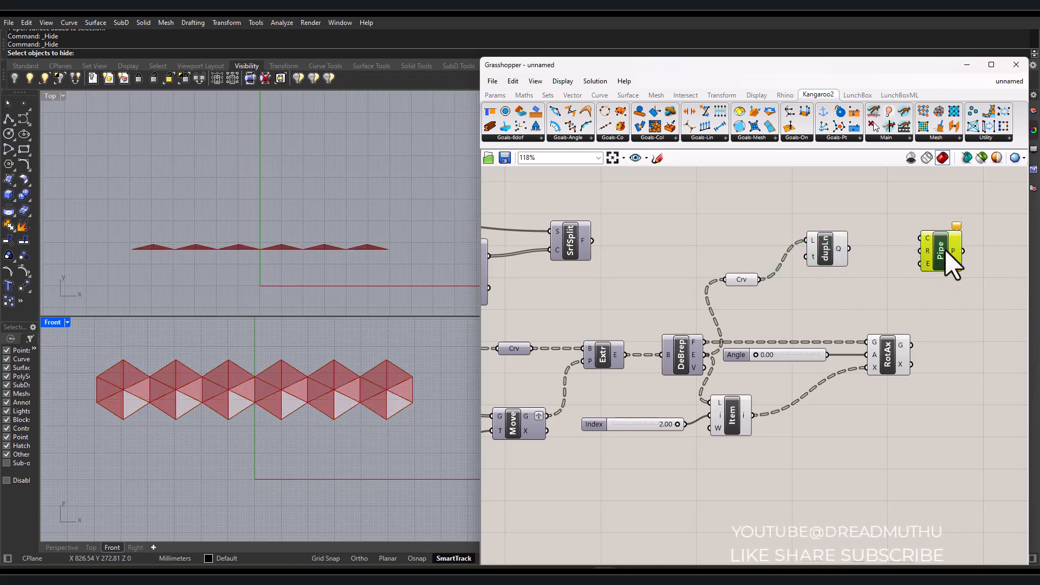
left_click_drag(849, 248, 945, 270)
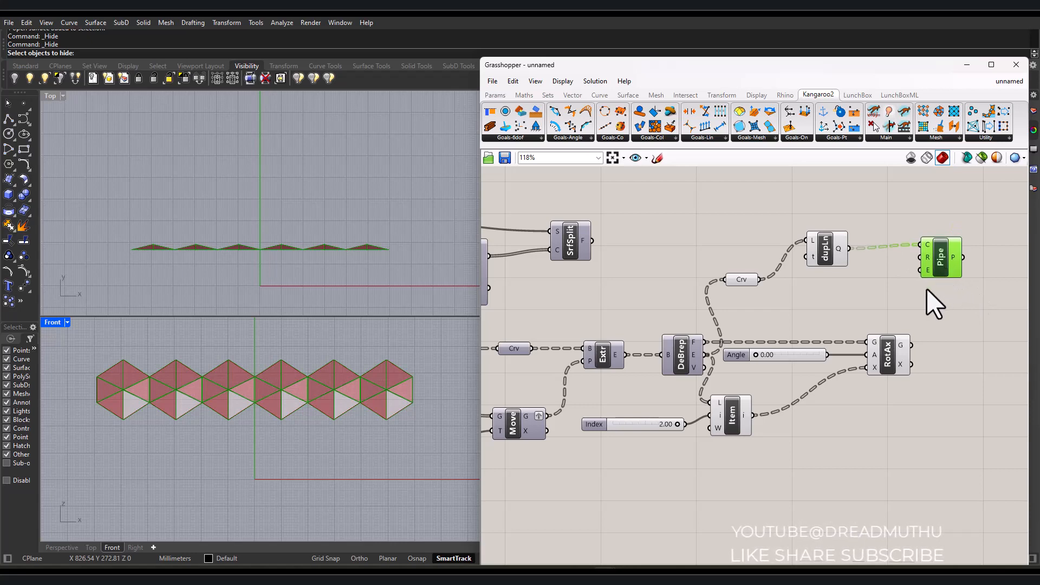
Set the Pipe component's end cap type to Round
double_click(859, 298)
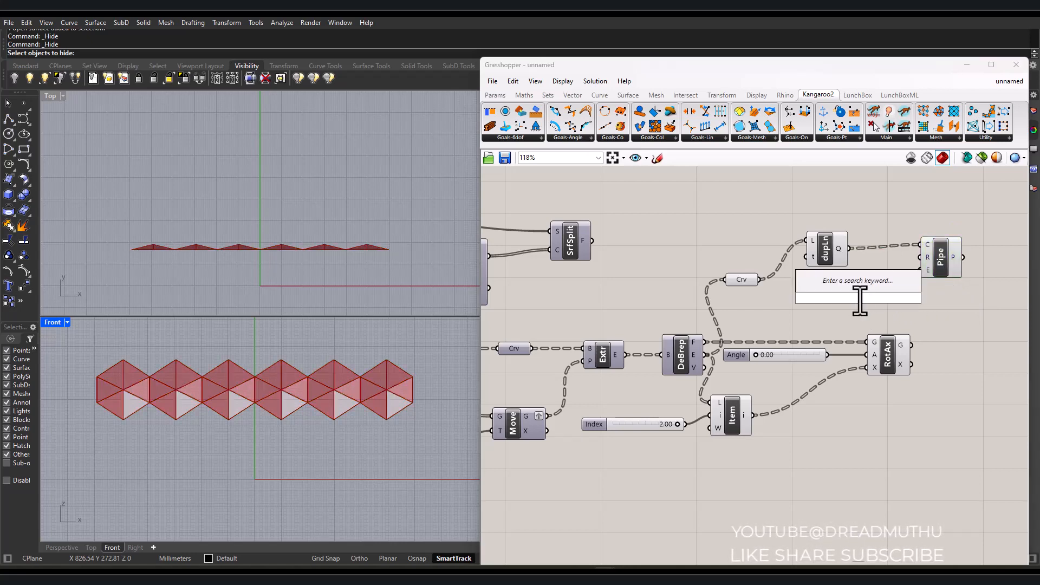
right_click(930, 271)
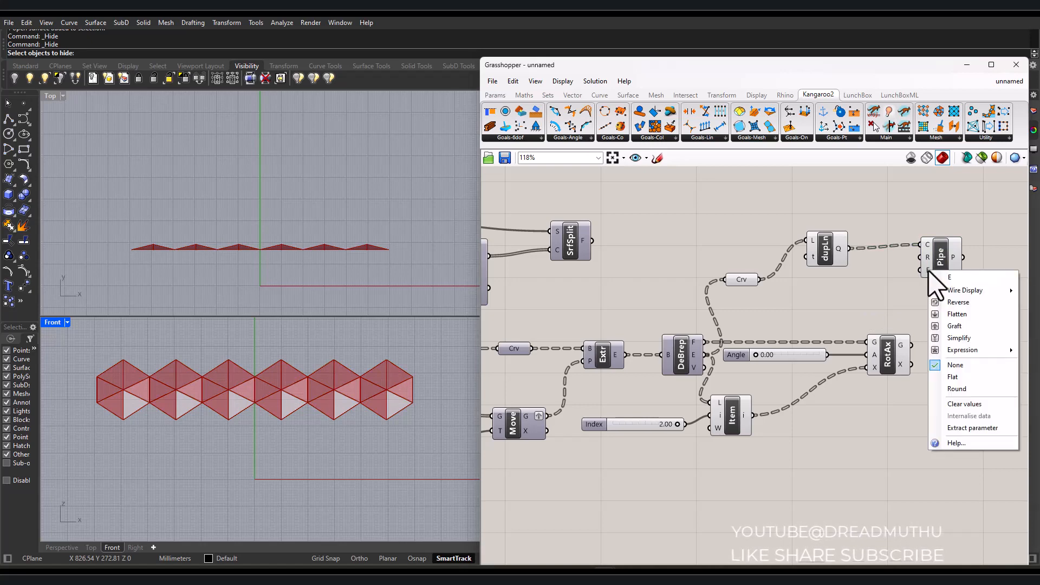
left_click(943, 389)
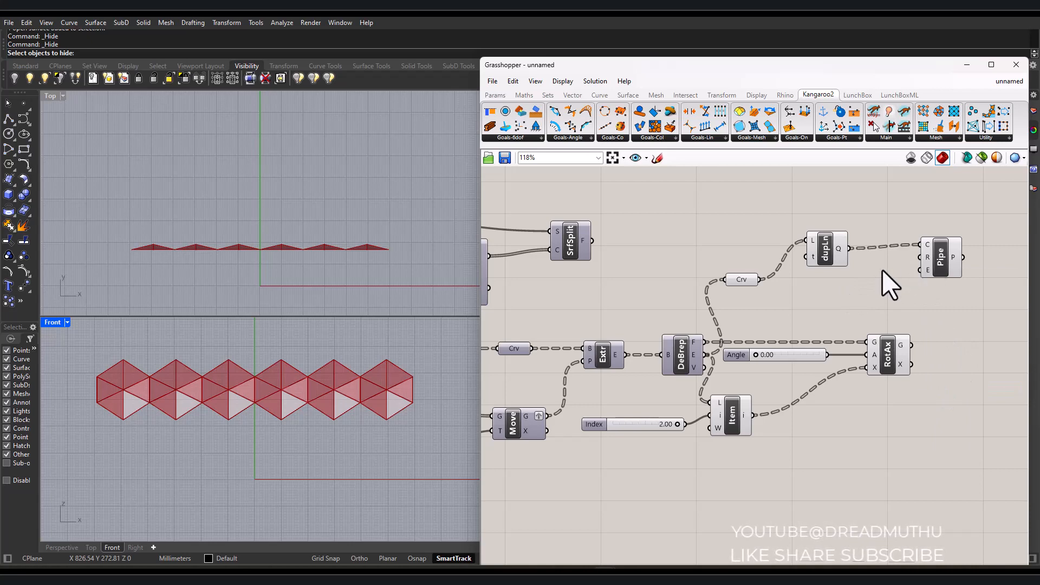
Add a number slider from 0.00 to 2.00, connect it to the Pipe radius, and place it below the duplicate-line component
double_click(860, 287)
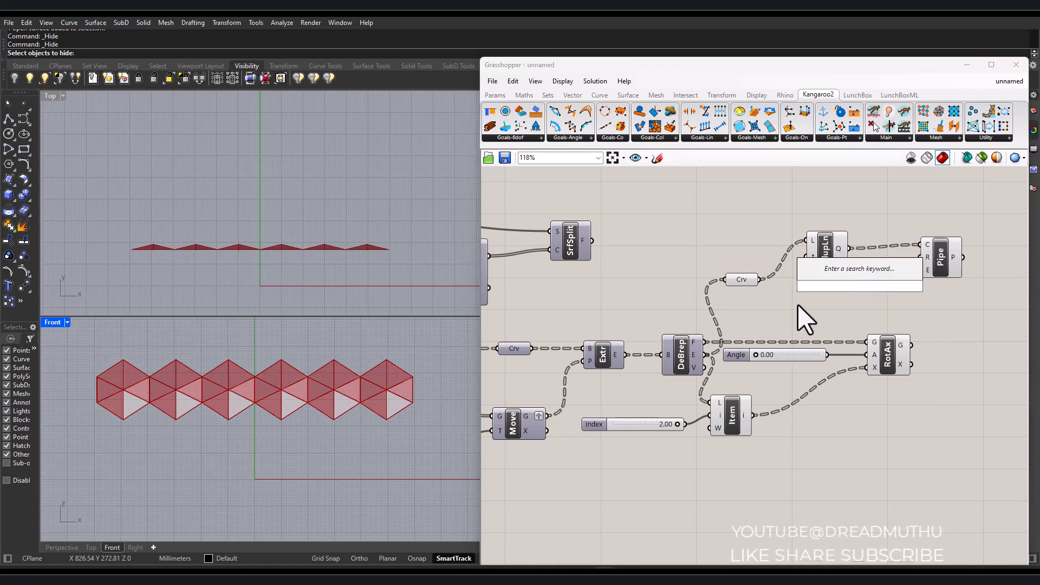
type("0<")
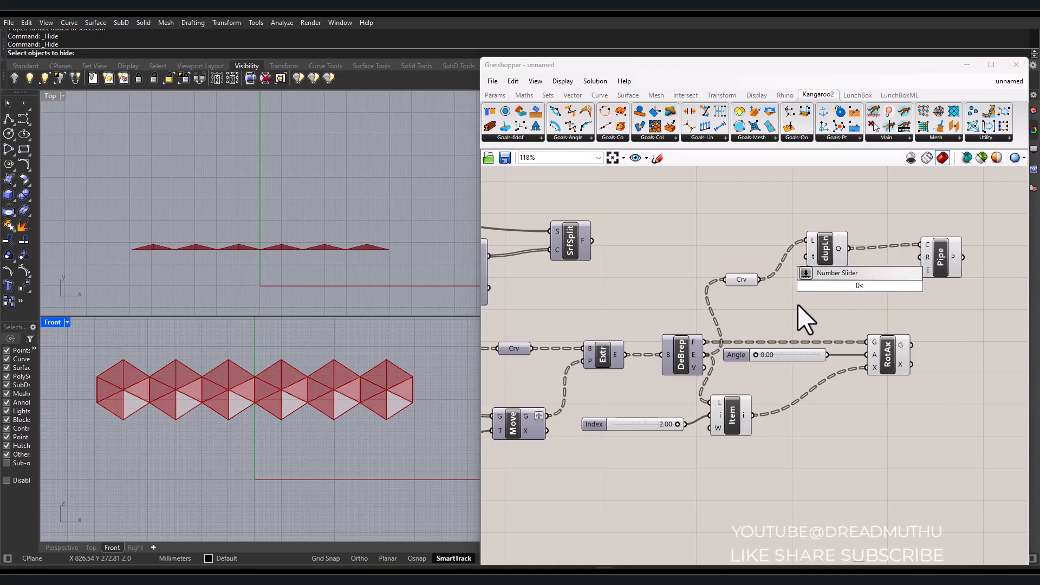
type("1.00")
key("Return")
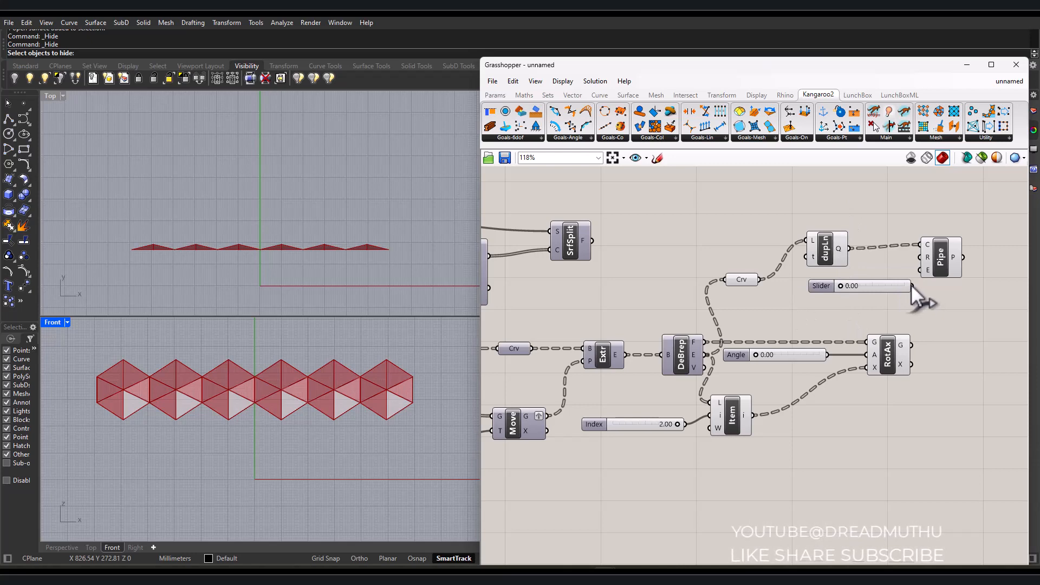
left_click_drag(912, 285, 920, 257)
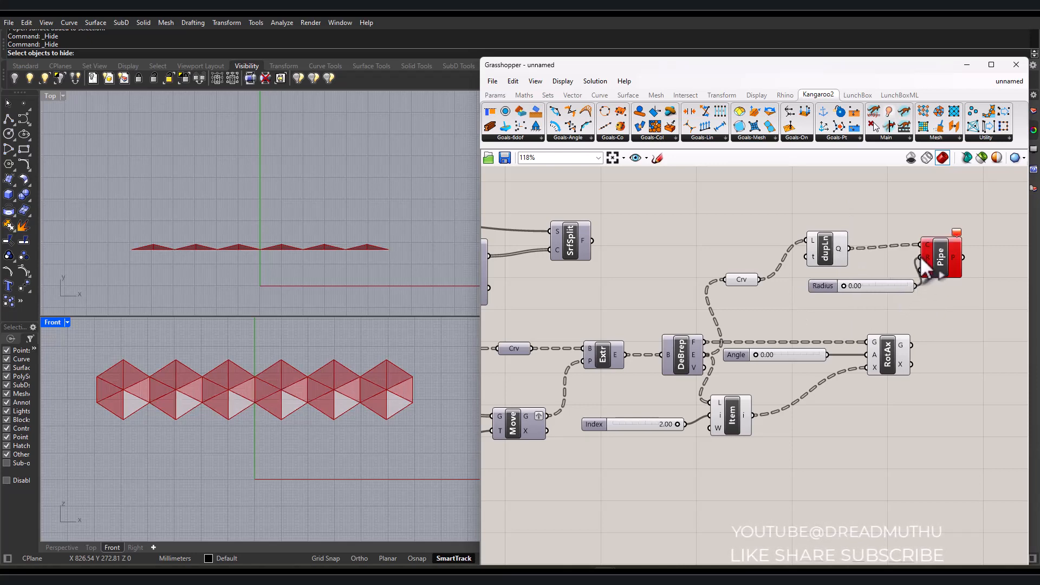
left_click_drag(817, 291, 779, 296)
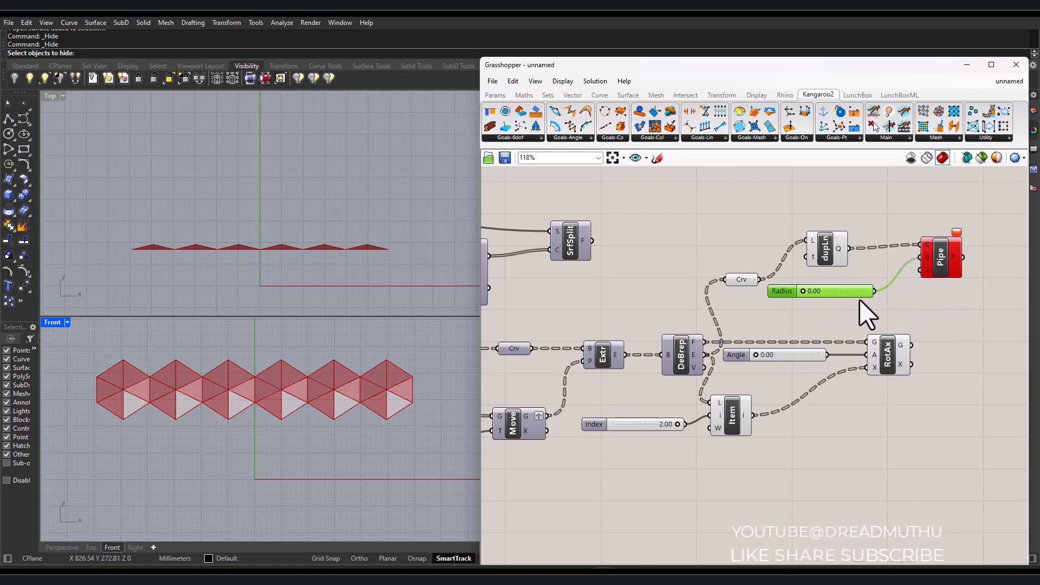
Set the Pipe radius slider to 0.49 and check the piped edges in the Front viewport
mouse_move(803, 290)
left_mouse_down()
mouse_move(859, 292)
mouse_move(804, 291)
left_mouse_up()
scroll(360, 398, "up", 5)
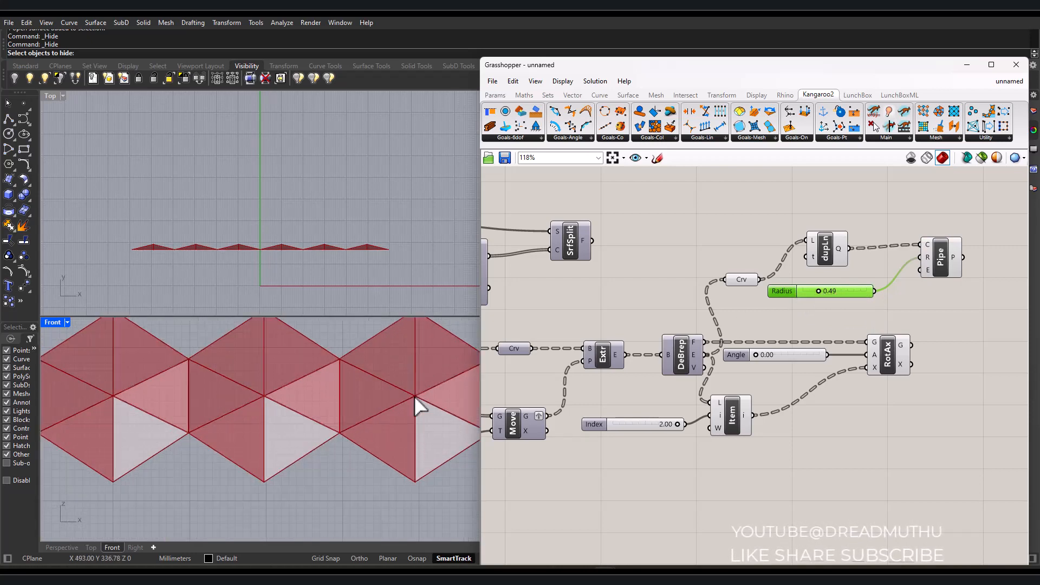
right_click_drag(431, 371, 389, 386)
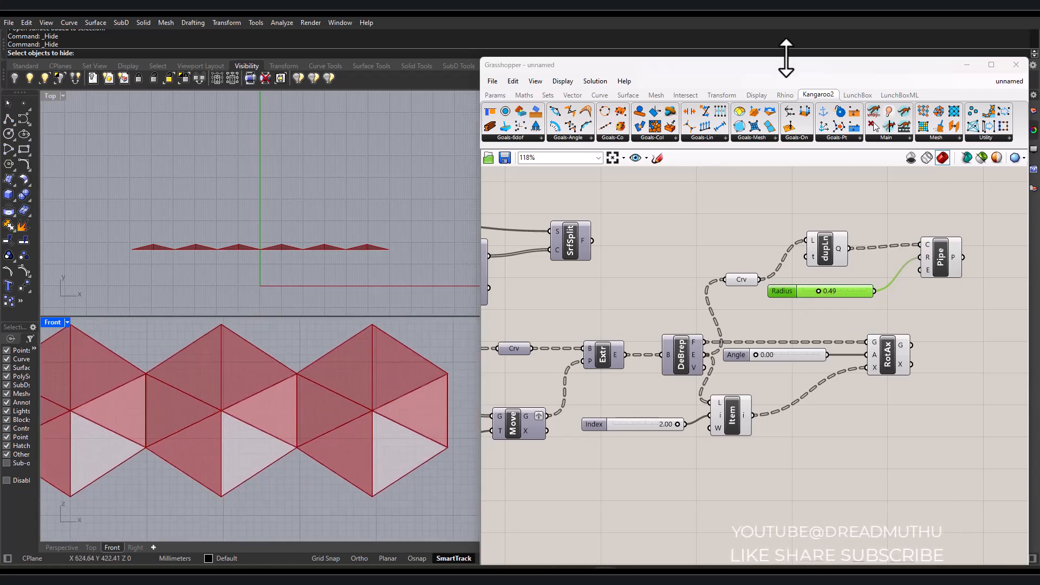
Move the Grasshopper window off the Perspective viewport and inspect the piped hexagon edges there
left_click_drag(778, 68, 277, 53)
right_click_drag(603, 244, 726, 256)
scroll(726, 256, "up", 5)
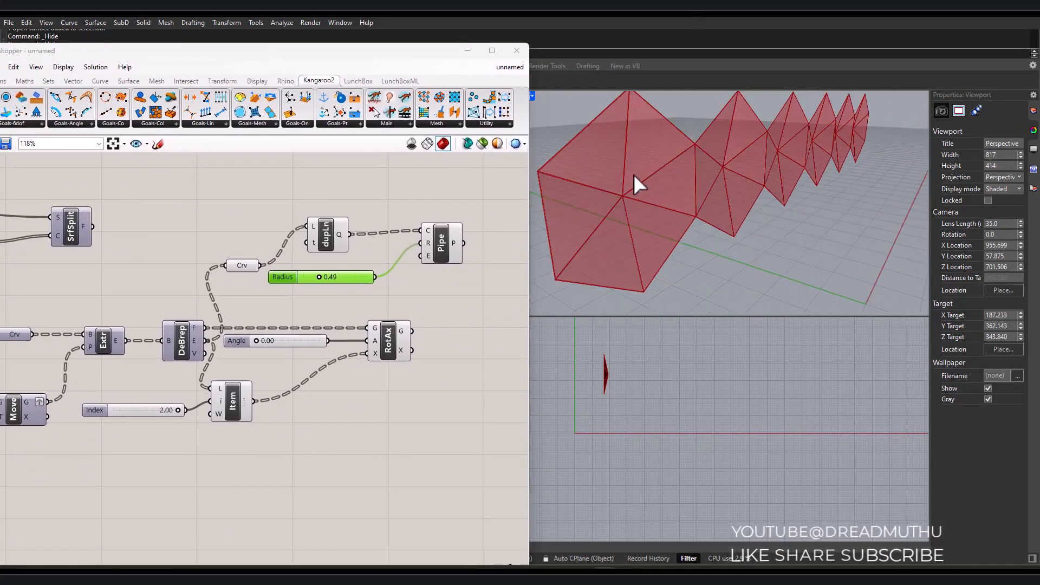
scroll(613, 101, "down", 1)
scroll(614, 107, "up", 6)
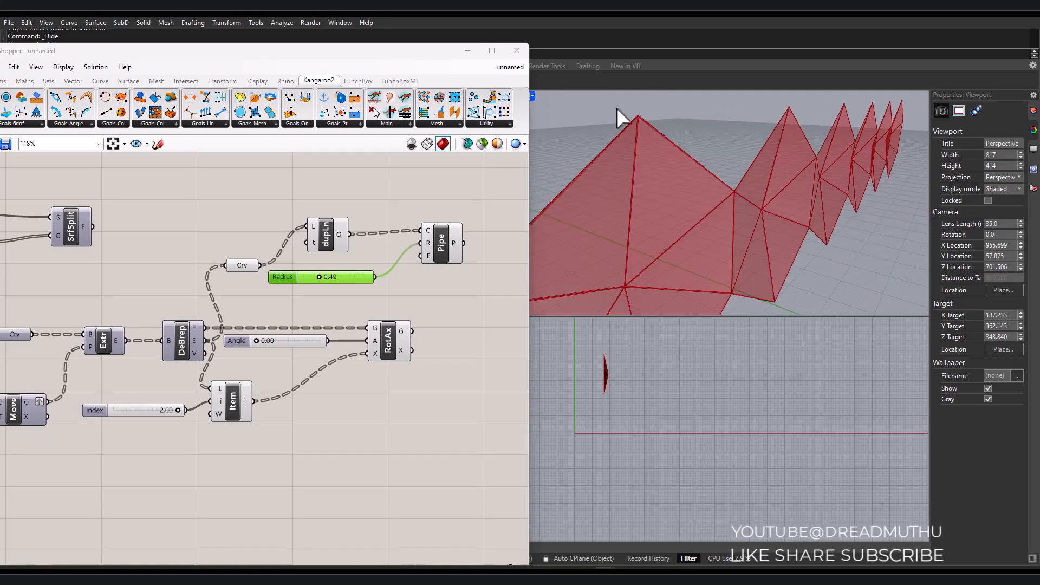
scroll(630, 116, "up", 3)
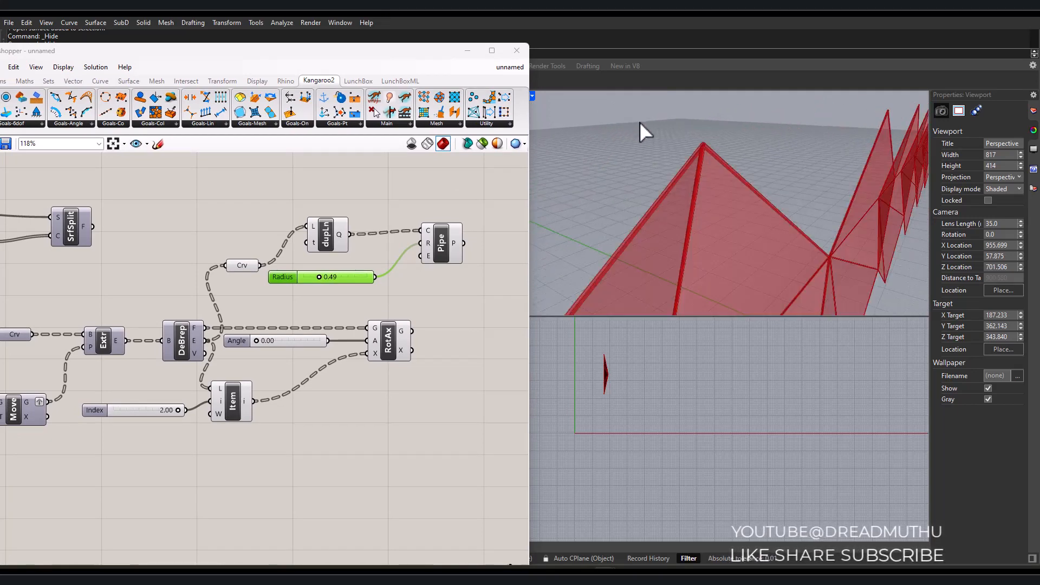
Raise the Pipe radius slider to 2.00 and the Rotate Axis angle slider to 1.00
left_click_drag(320, 277, 395, 275)
scroll(759, 124, "down", 5)
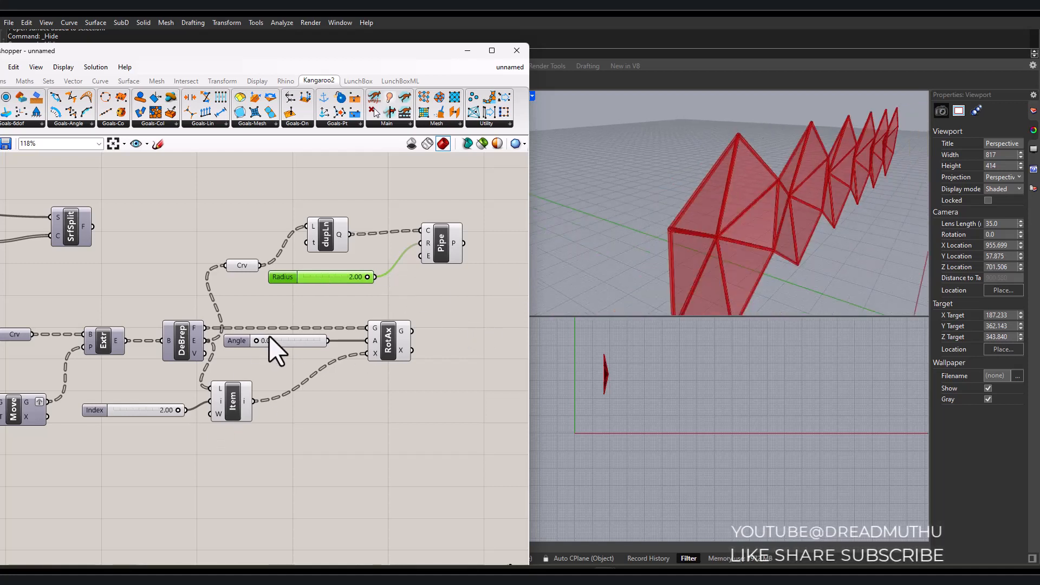
left_click_drag(259, 339, 347, 340)
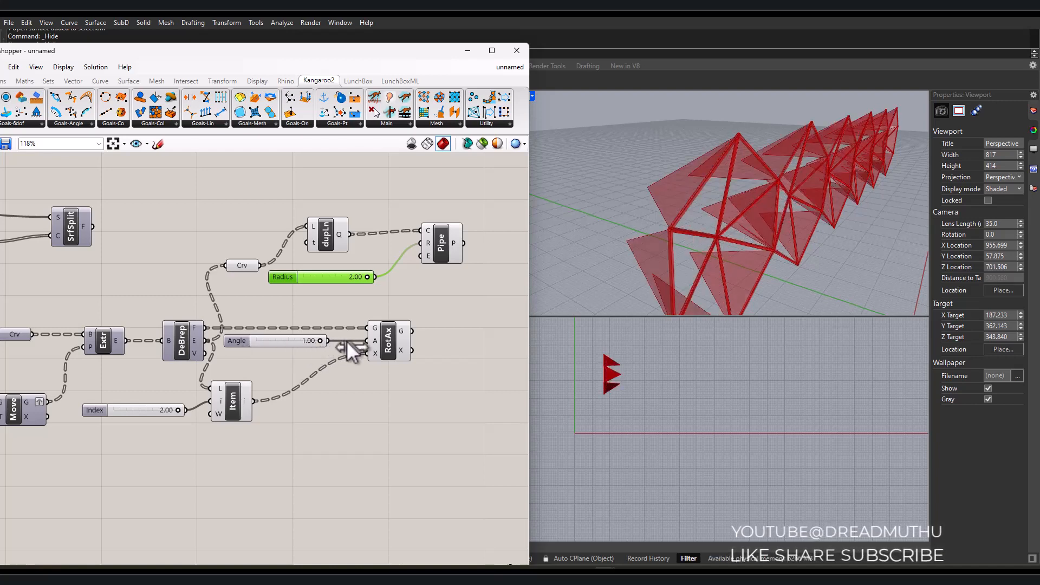